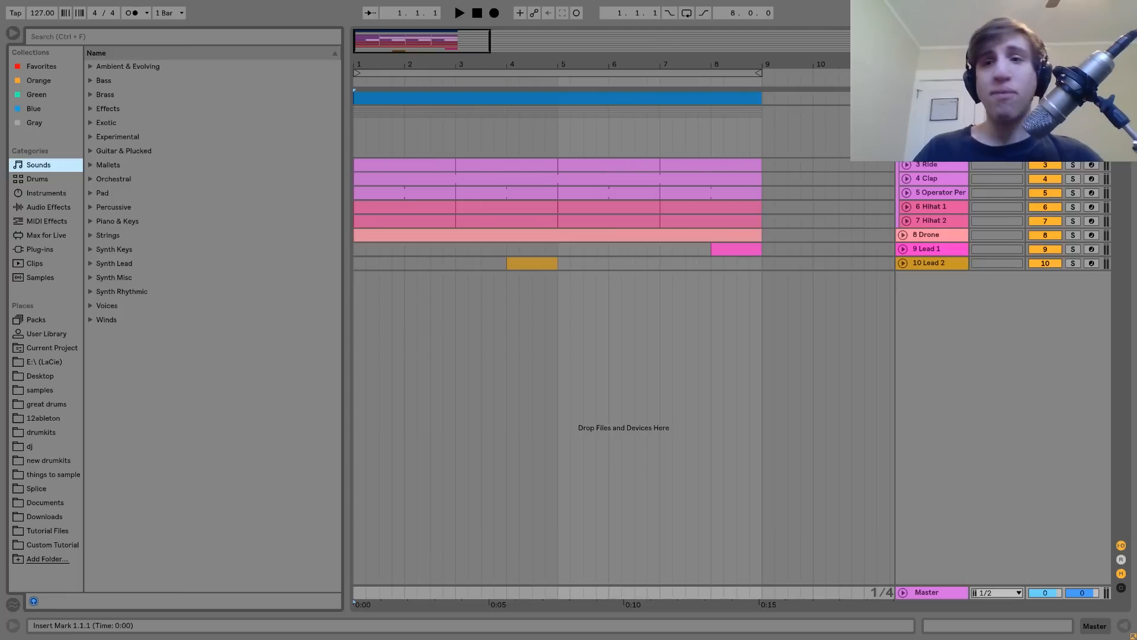
- Play the Kick track with its clip and device chain expanded, and display the sample waveform in the kick's sampler
{"action": "left_click", "coordinate": [932, 97]}
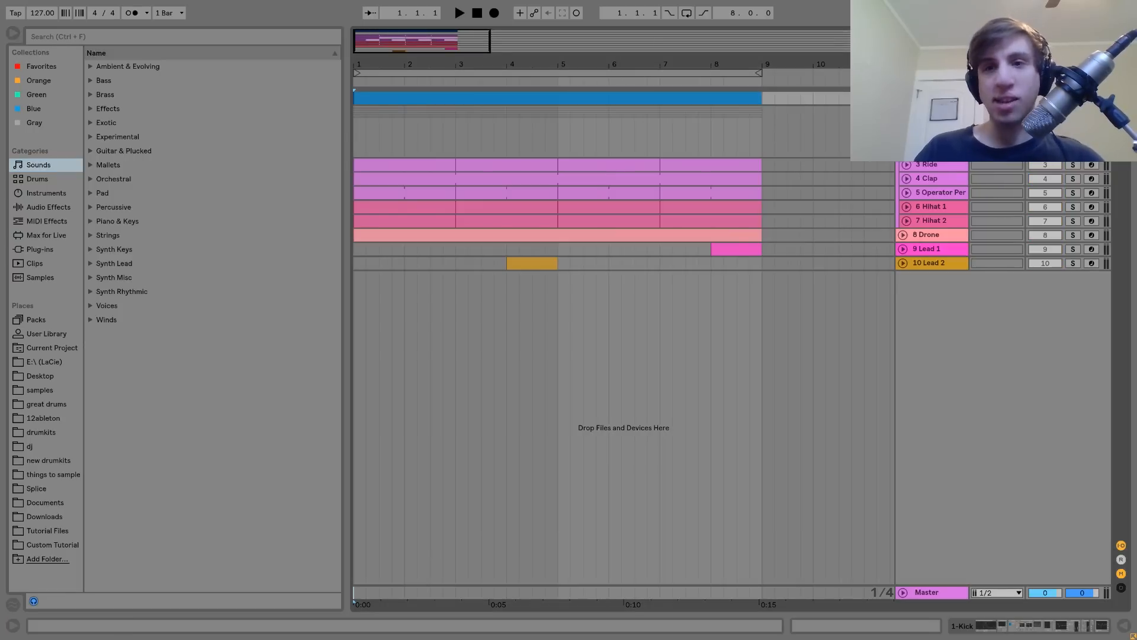
{"action": "key", "text": "space"}
{"action": "key", "text": "alt+plus"}
{"action": "key", "text": "shift+Tab"}
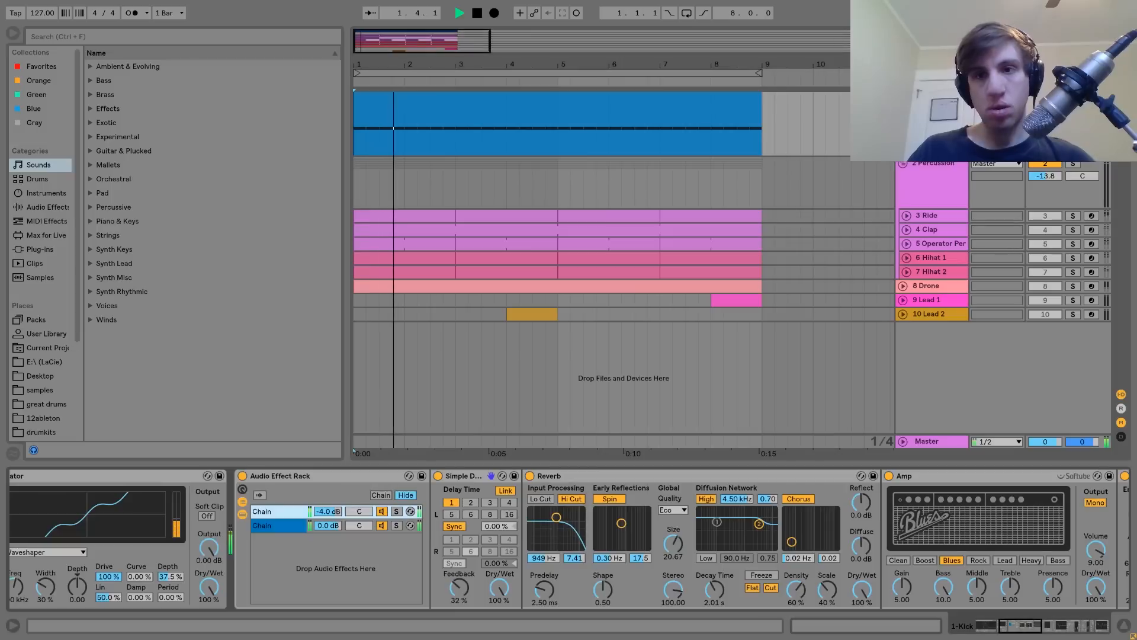
{"action": "scroll", "coordinate": [304, 578], "scroll_direction": "up", "scroll_amount": 3}
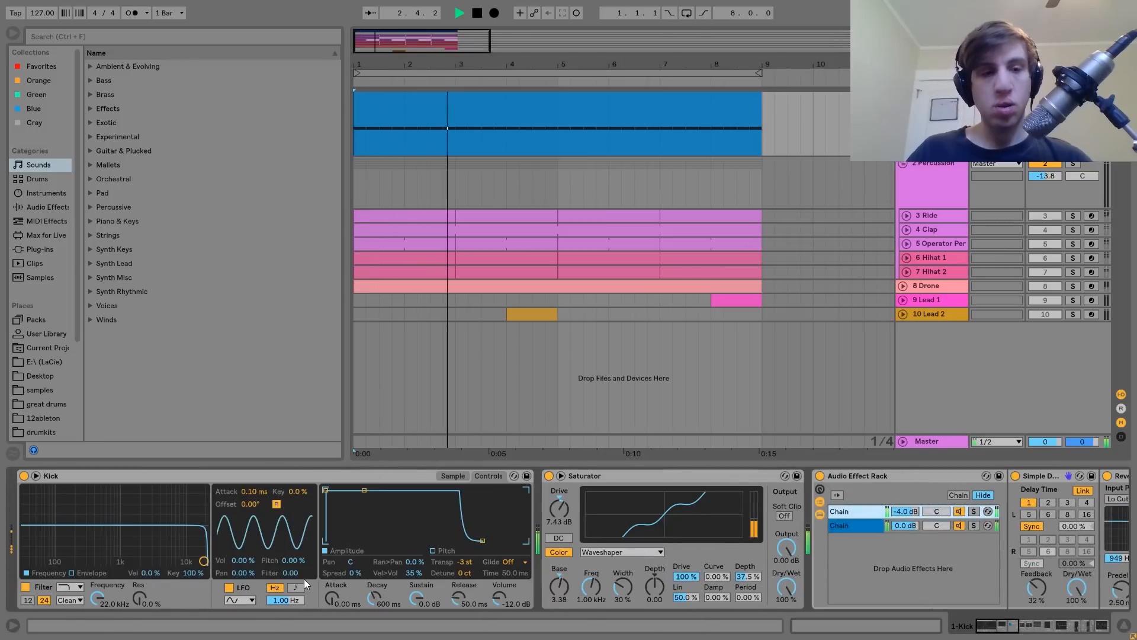
{"action": "left_click", "coordinate": [451, 476]}
{"action": "key", "text": "space"}
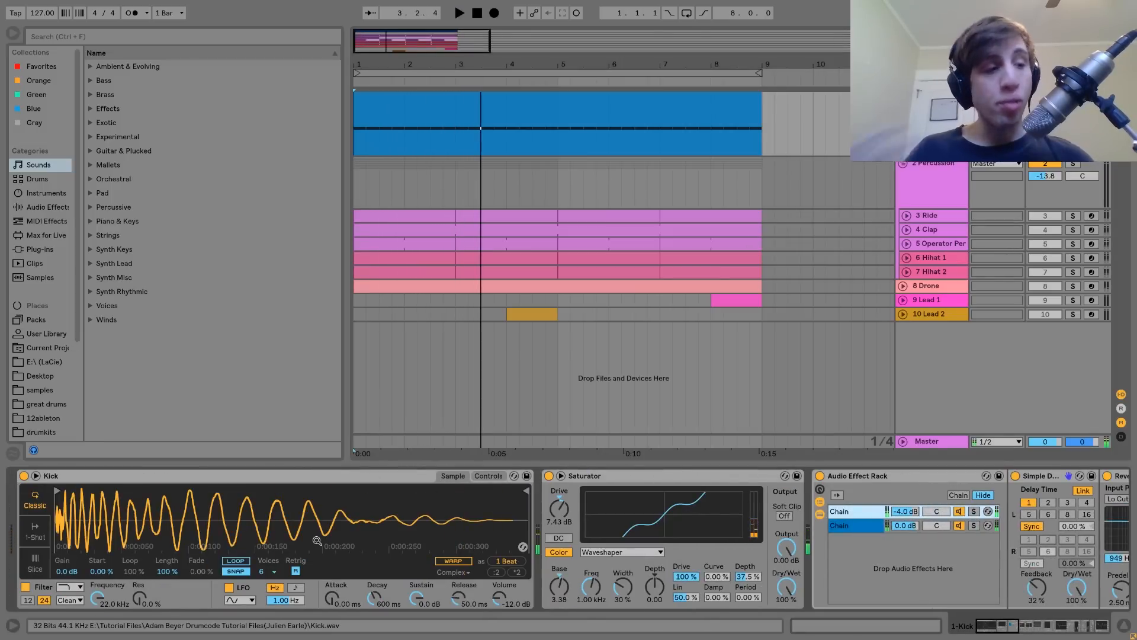
- Reveal the loaded Kick.wav sample in the browser and look over the kick track's device chain
{"action": "right_click", "coordinate": [317, 539]}
{"action": "left_click", "coordinate": [344, 471]}
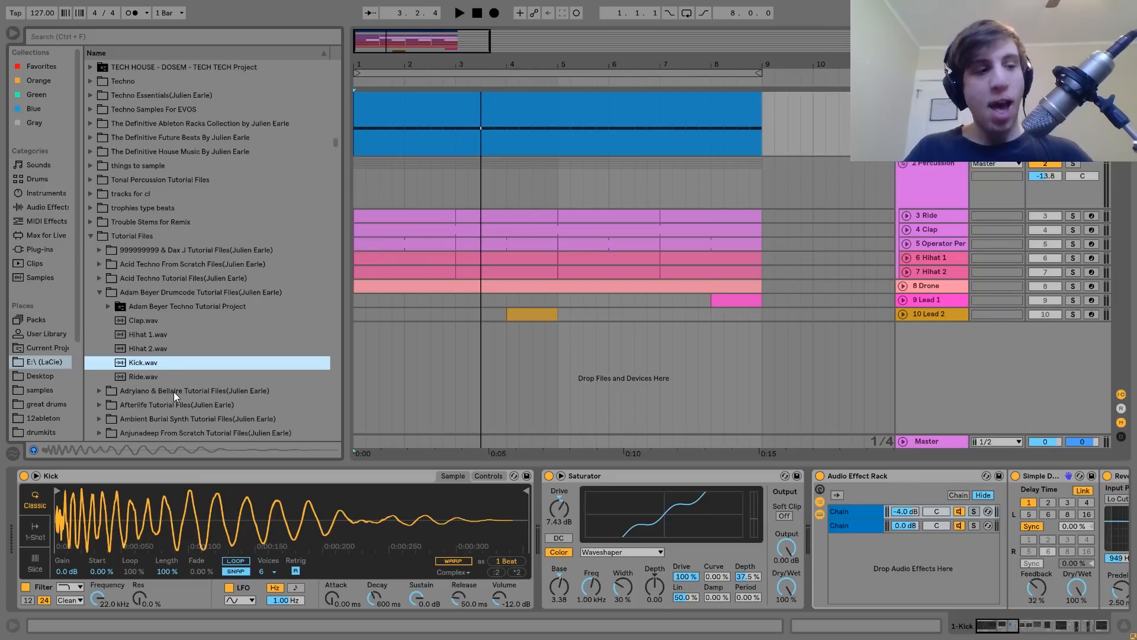
{"action": "scroll", "coordinate": [440, 598], "scroll_direction": "down", "scroll_amount": 10}
{"action": "scroll", "coordinate": [440, 598], "scroll_direction": "down", "scroll_amount": 3}
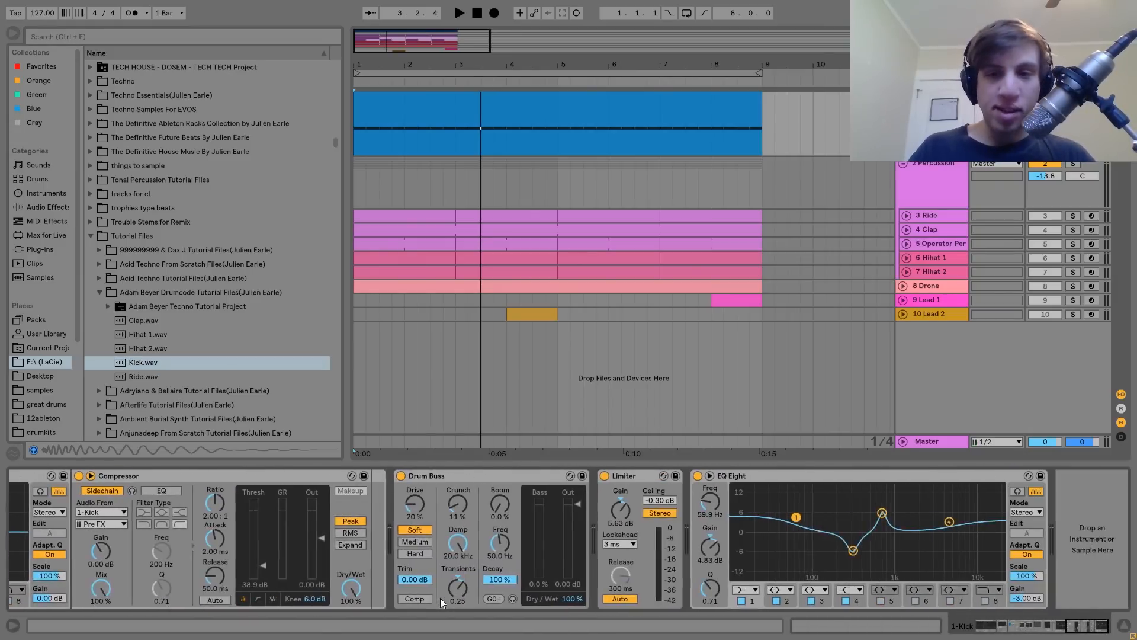
{"action": "scroll", "coordinate": [439, 598], "scroll_direction": "up", "scroll_amount": 12}
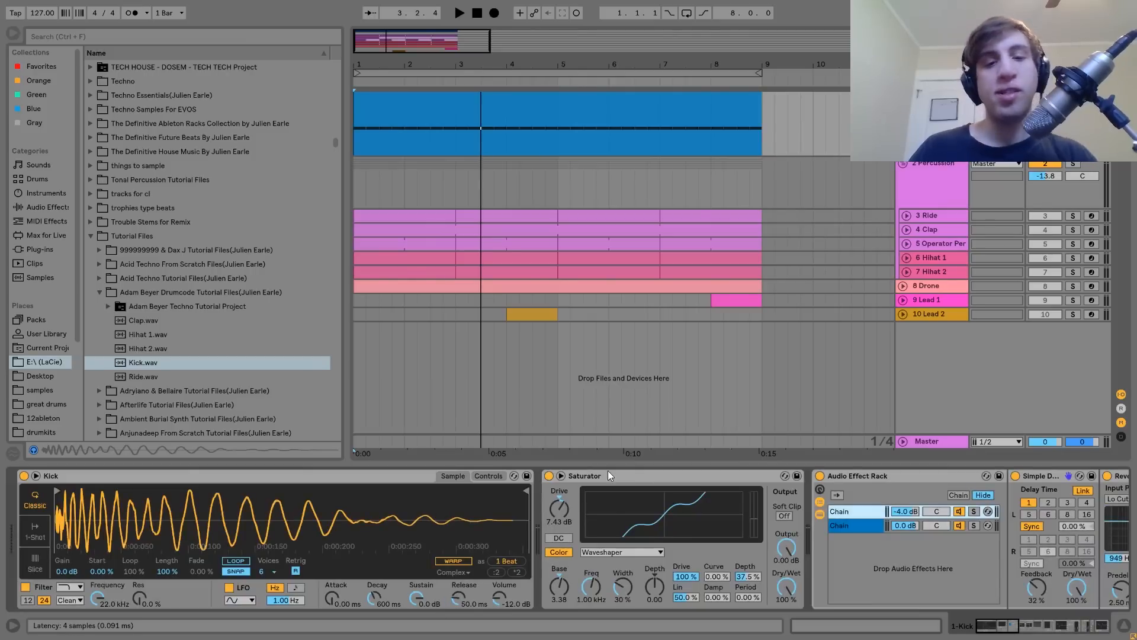
- Compare the kick with its Saturator bypassed and re-enabled during playback
{"action": "left_click", "coordinate": [549, 476]}
{"action": "key", "text": "space"}
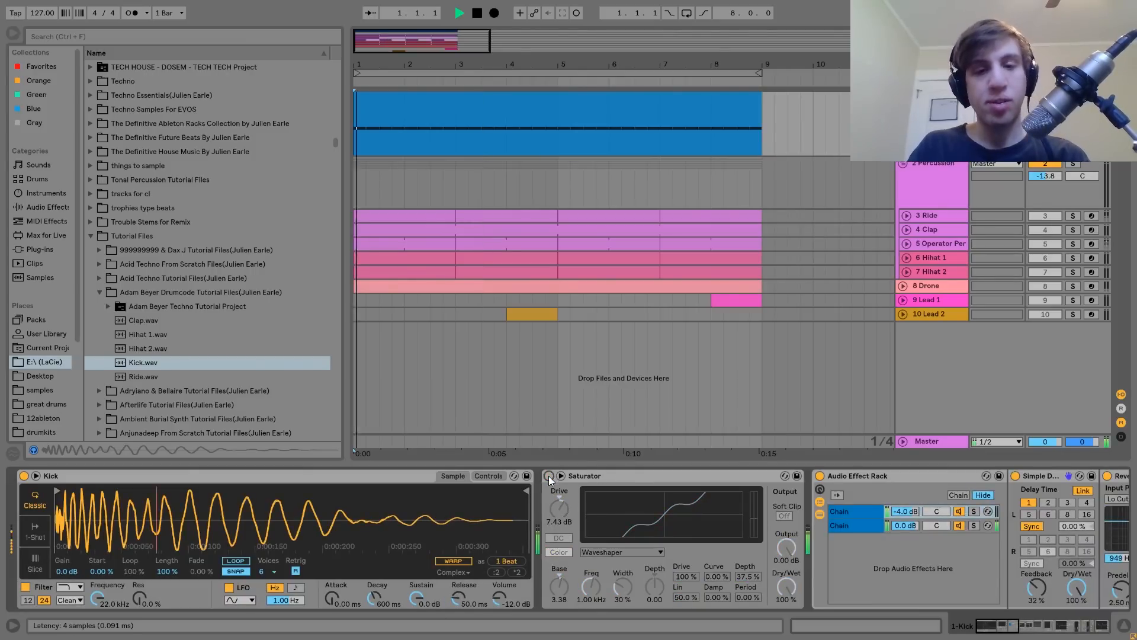
{"action": "left_click", "coordinate": [549, 476]}
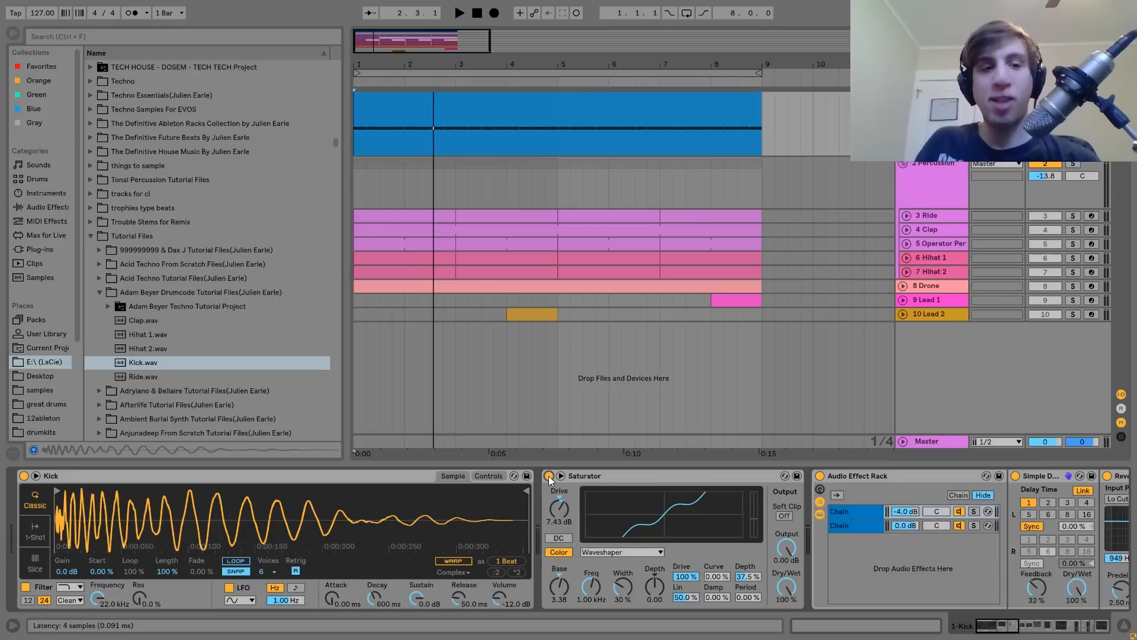
{"action": "key", "text": "space"}
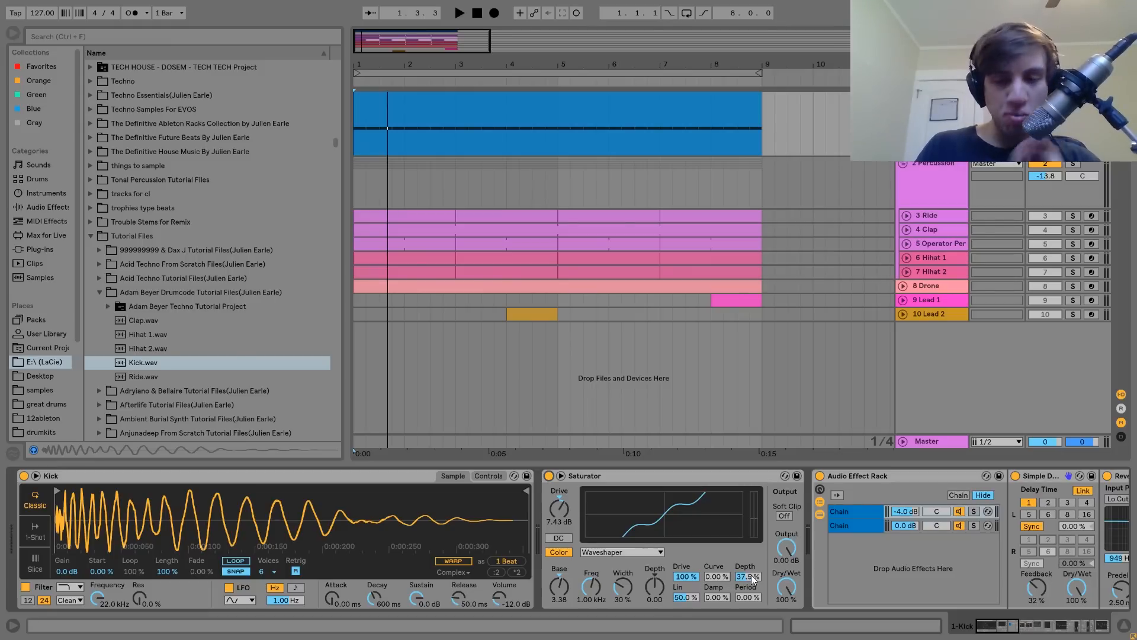
- Compare the kick with the whole Audio Effect Rack bypassed and re-enabled during playback
{"action": "scroll", "coordinate": [748, 580], "scroll_direction": "right", "scroll_amount": 10}
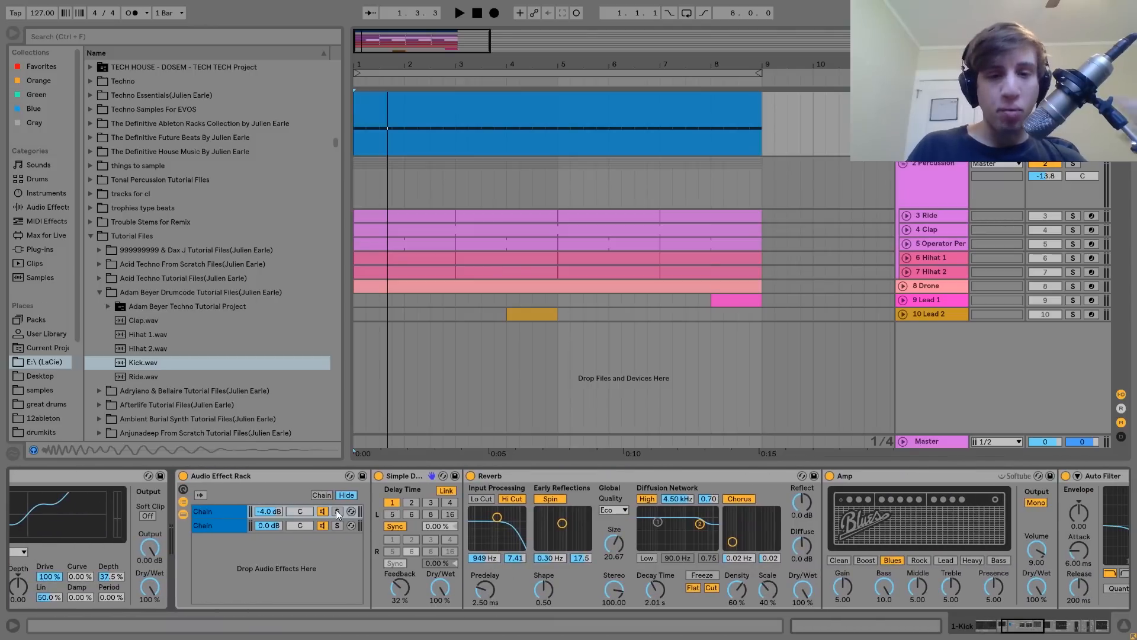
{"action": "left_click", "coordinate": [183, 476]}
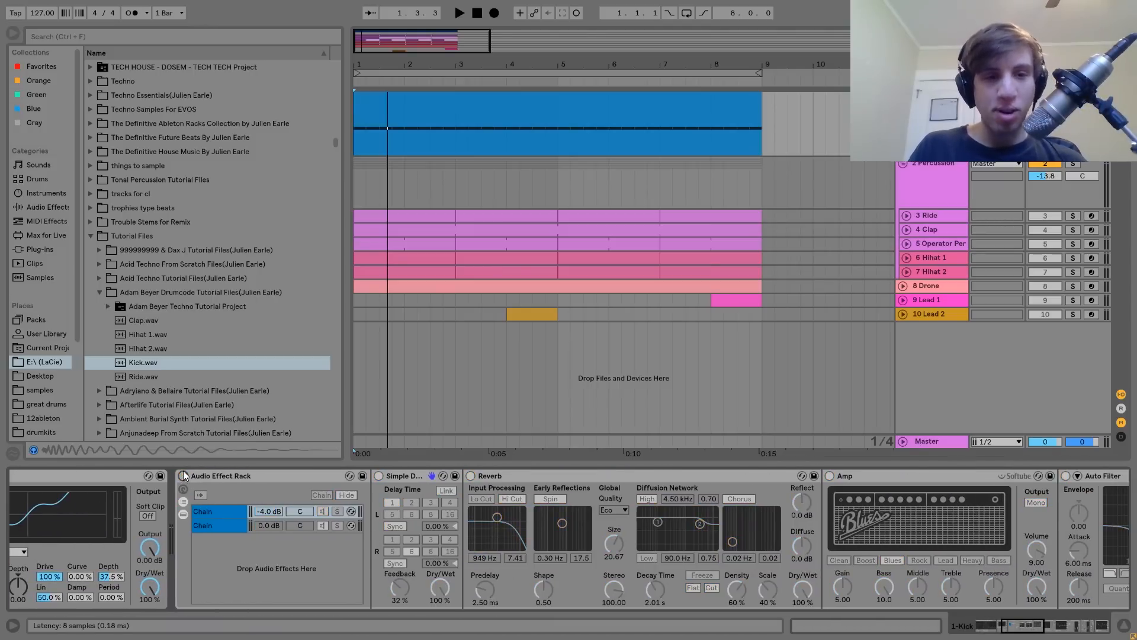
{"action": "key", "text": "space"}
{"action": "left_click", "coordinate": [183, 476]}
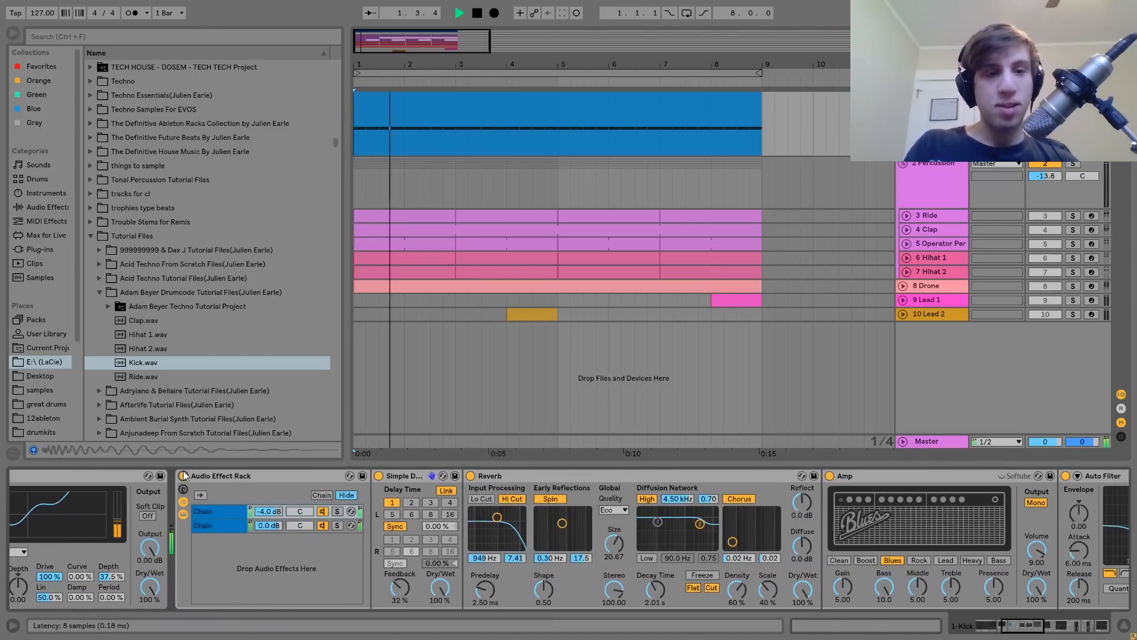
{"action": "key", "text": "space"}
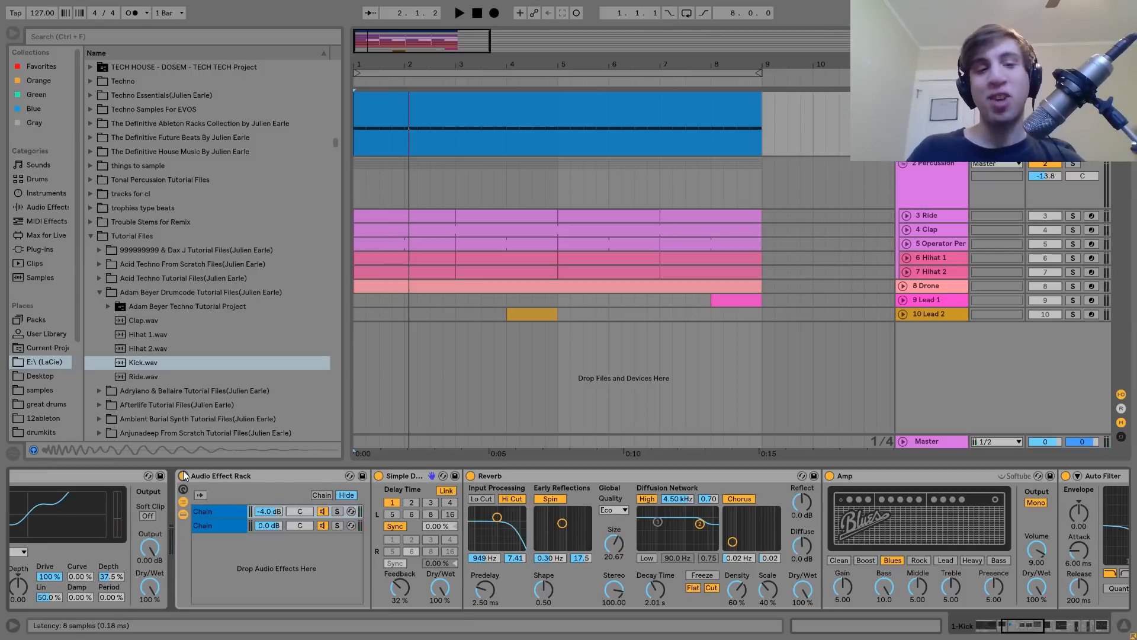
- Inspect the devices in both chains of the Audio Effect Rack and audition the first chain on its own in solo
{"action": "left_click", "coordinate": [209, 523]}
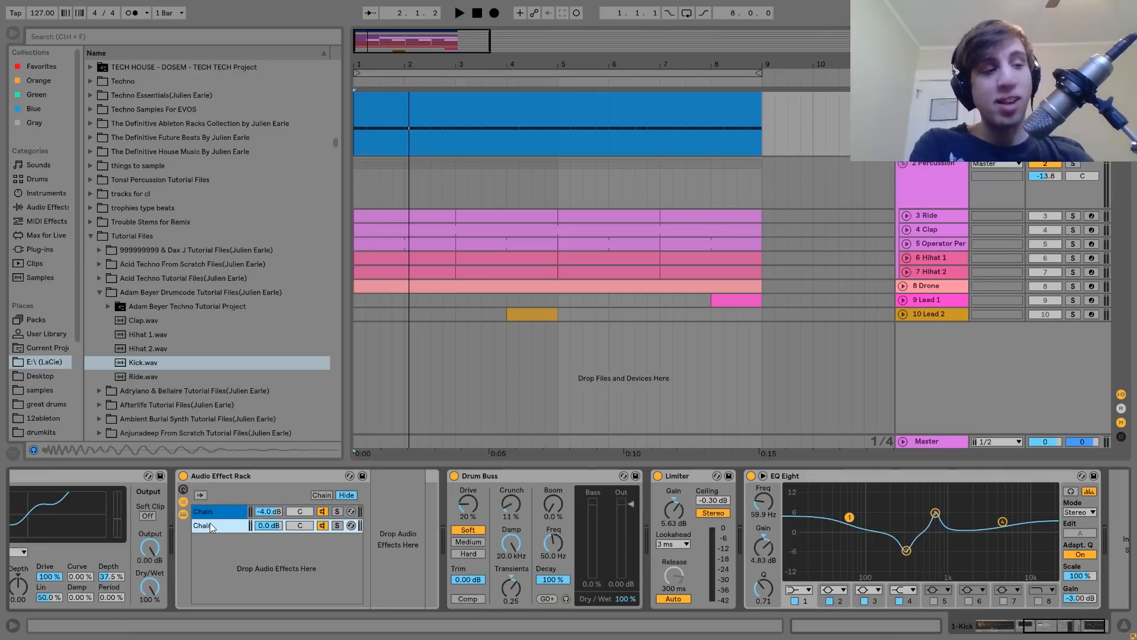
{"action": "left_click", "coordinate": [208, 511]}
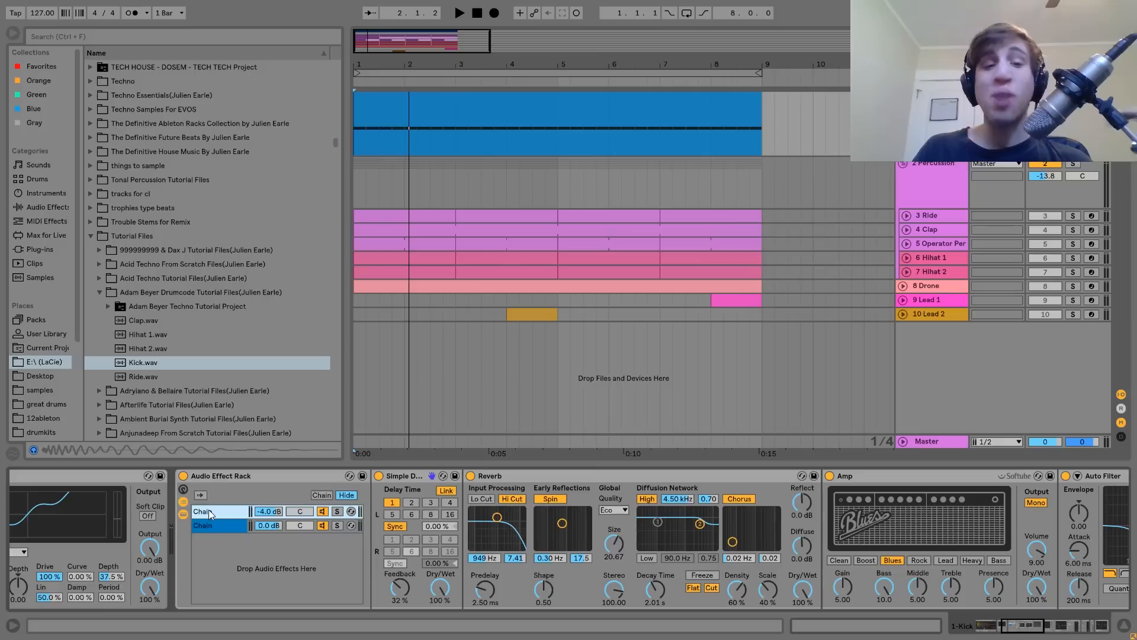
{"action": "scroll", "coordinate": [209, 514], "scroll_direction": "right", "scroll_amount": 10}
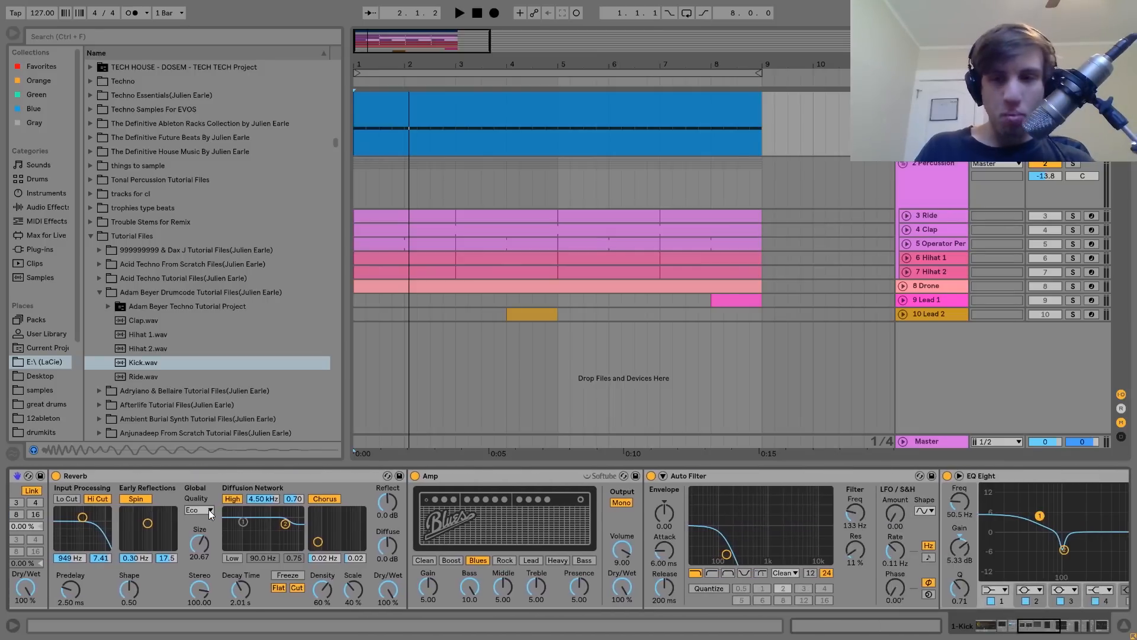
{"action": "scroll", "coordinate": [209, 514], "scroll_direction": "left", "scroll_amount": 5}
{"action": "scroll", "coordinate": [208, 510], "scroll_direction": "left", "scroll_amount": 5}
{"action": "left_click", "coordinate": [190, 511]}
{"action": "key", "text": "space"}
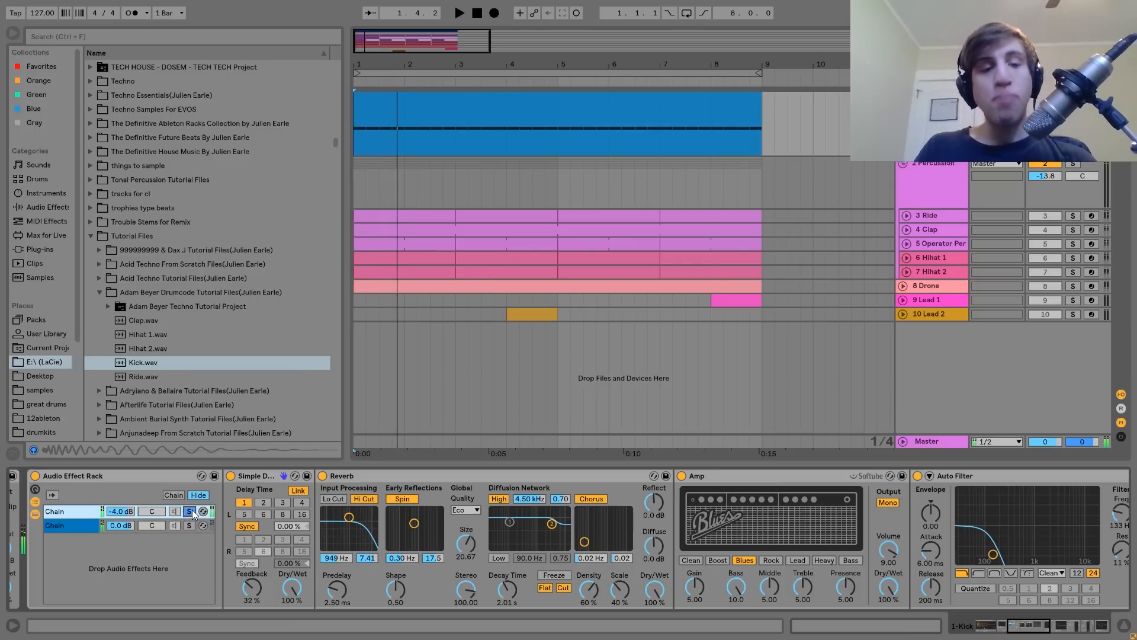
- Turn off the EQ Eight, Auto Filter and Amp in the first chain of the kick's Audio Effect Rack
{"action": "scroll", "coordinate": [192, 509], "scroll_direction": "right", "scroll_amount": 15}
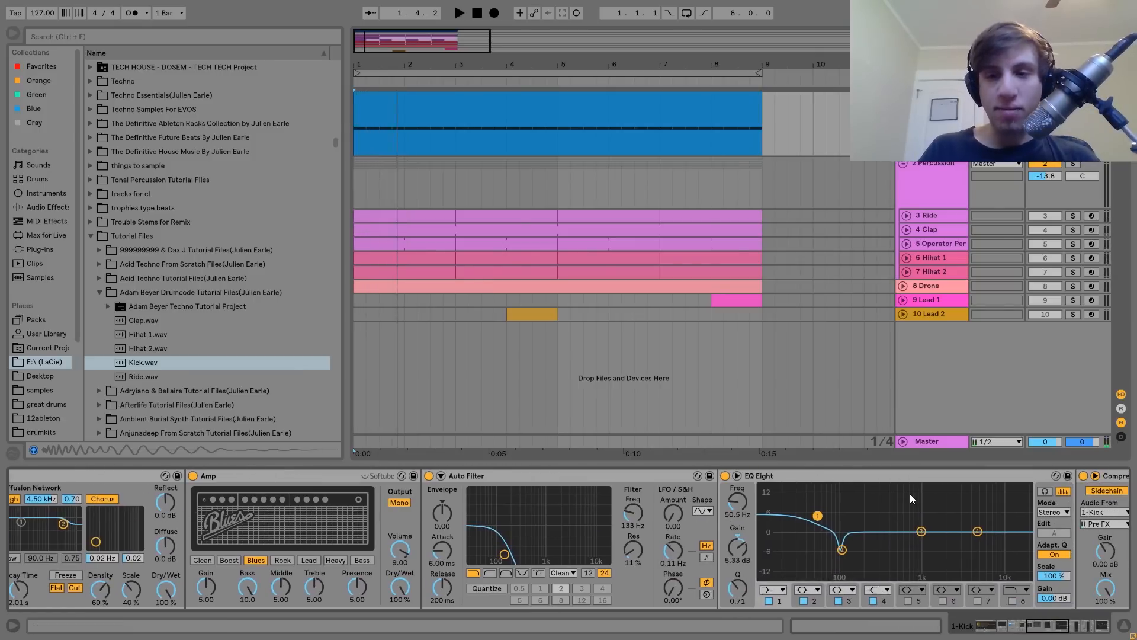
{"action": "scroll", "coordinate": [627, 474], "scroll_direction": "left", "scroll_amount": 6}
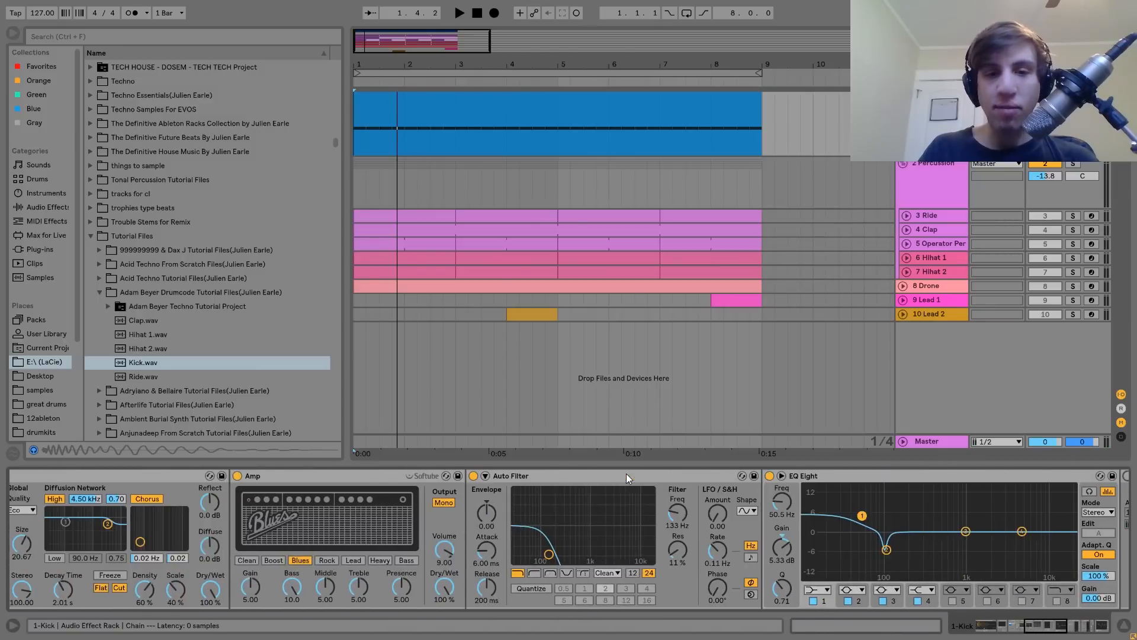
{"action": "left_click", "coordinate": [769, 475]}
{"action": "scroll", "coordinate": [773, 474], "scroll_direction": "left", "scroll_amount": 3}
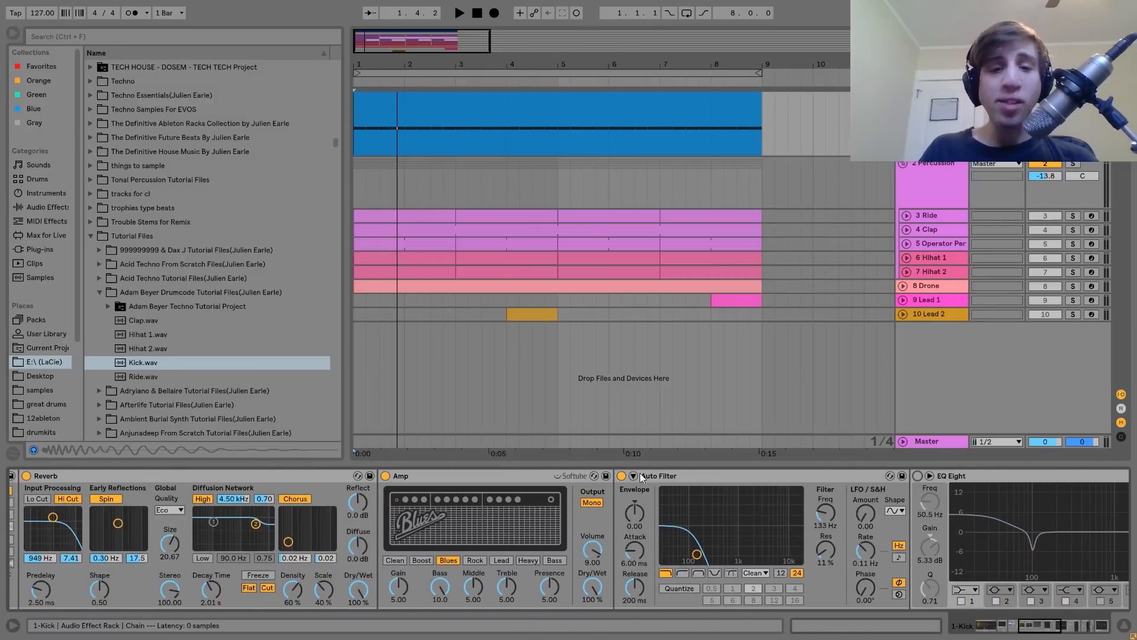
{"action": "left_click", "coordinate": [622, 475]}
{"action": "scroll", "coordinate": [549, 474], "scroll_direction": "left", "scroll_amount": 10}
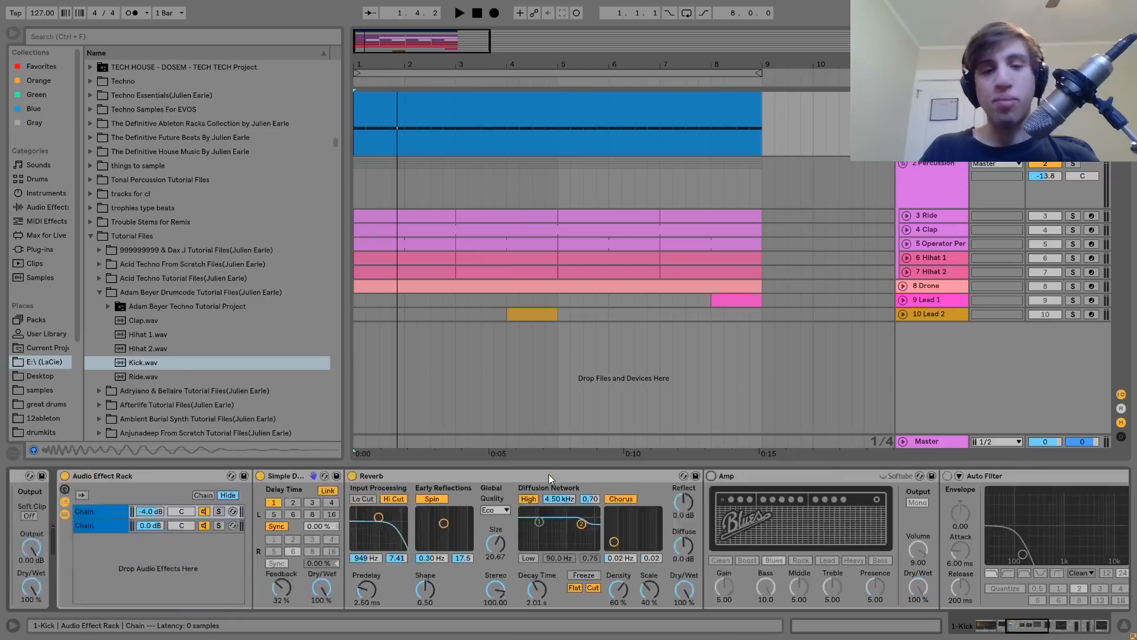
- Play the kick with the rack's first chain soloed and unsoloed to compare the stripped-down rumble against both chains together
{"action": "scroll", "coordinate": [548, 473], "scroll_direction": "right", "scroll_amount": 8}
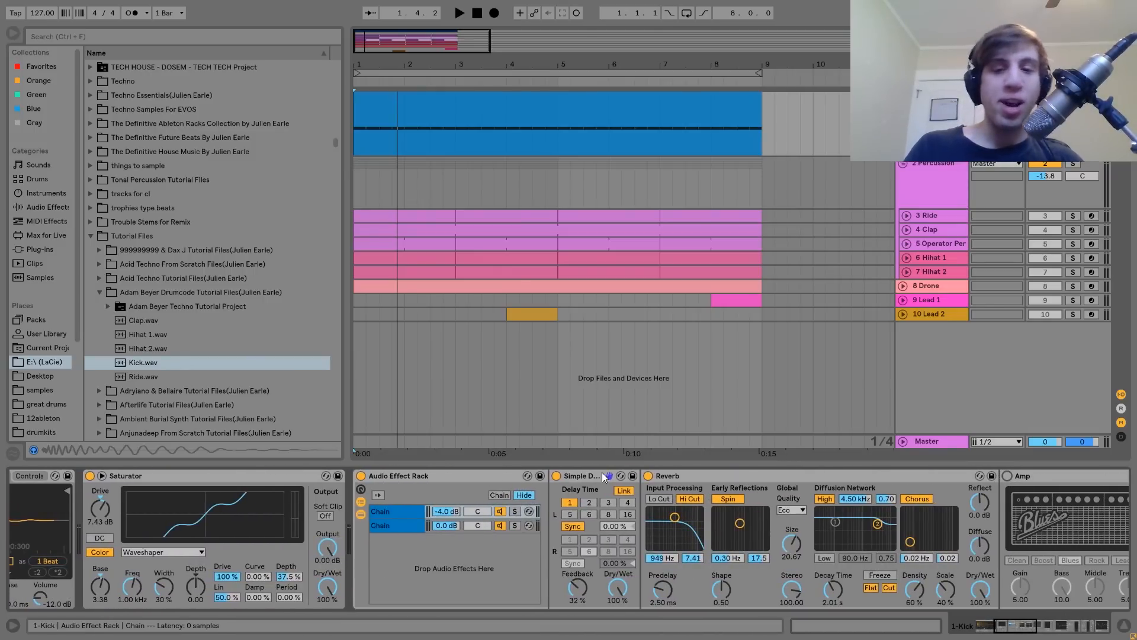
{"action": "scroll", "coordinate": [997, 500], "scroll_direction": "right", "scroll_amount": 5}
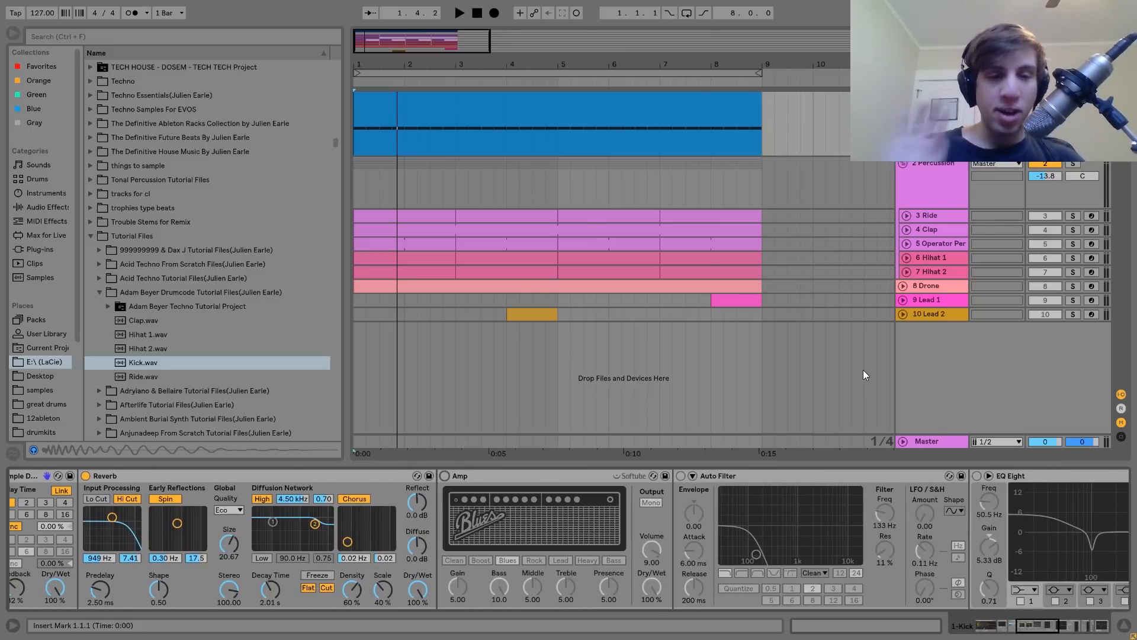
{"action": "scroll", "coordinate": [508, 520], "scroll_direction": "left", "scroll_amount": 5}
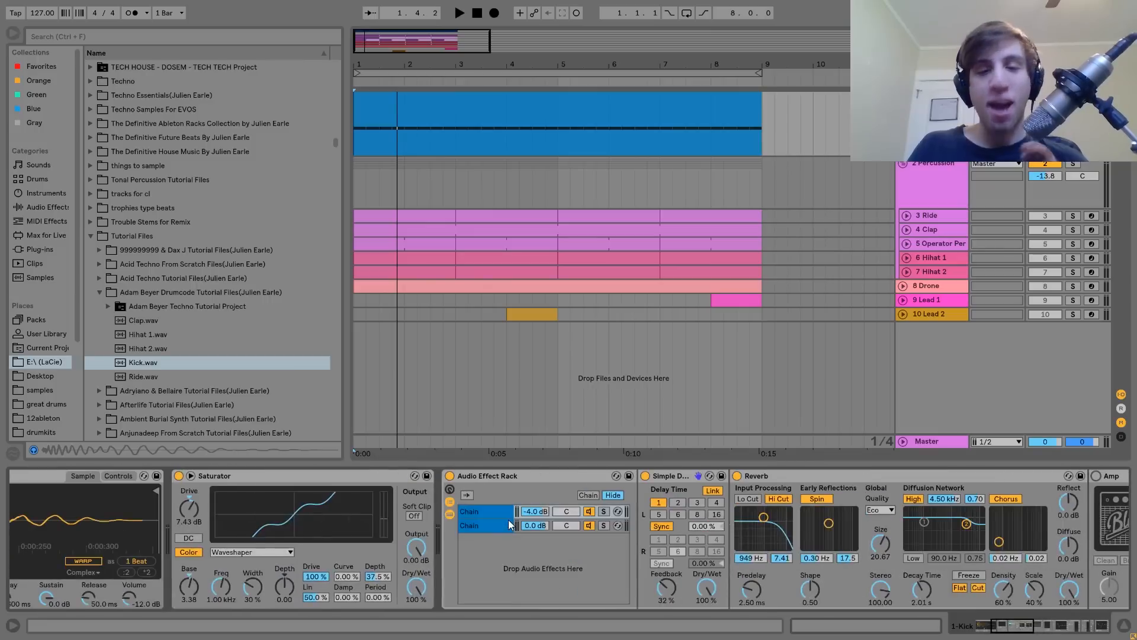
{"action": "scroll", "coordinate": [509, 524], "scroll_direction": "right", "scroll_amount": 3}
{"action": "key", "text": "space"}
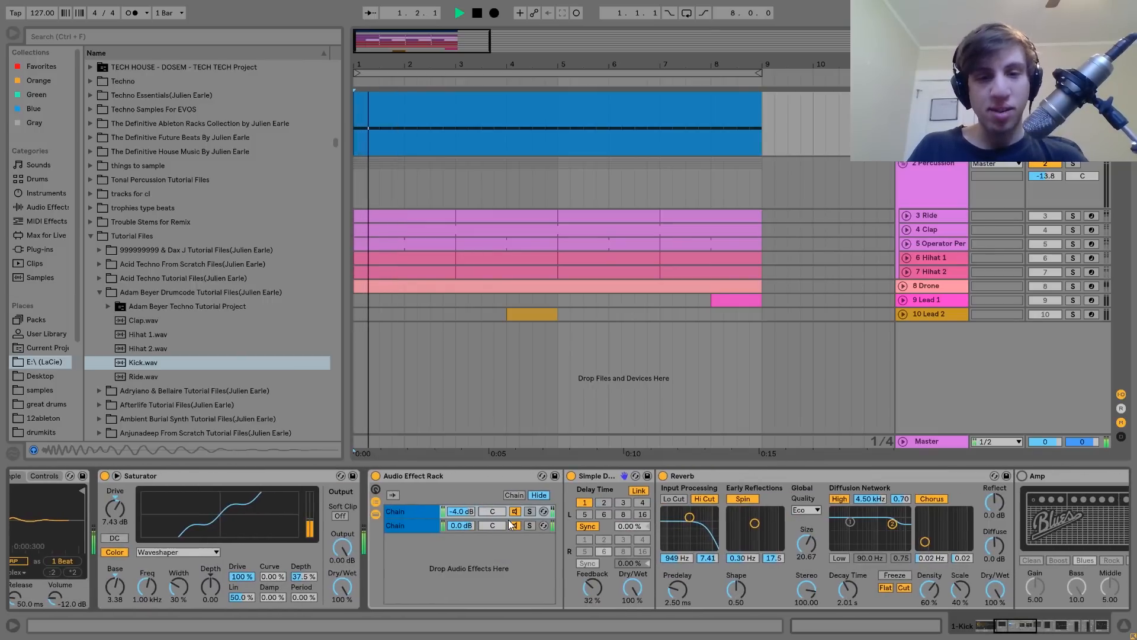
{"action": "left_click", "coordinate": [529, 511]}
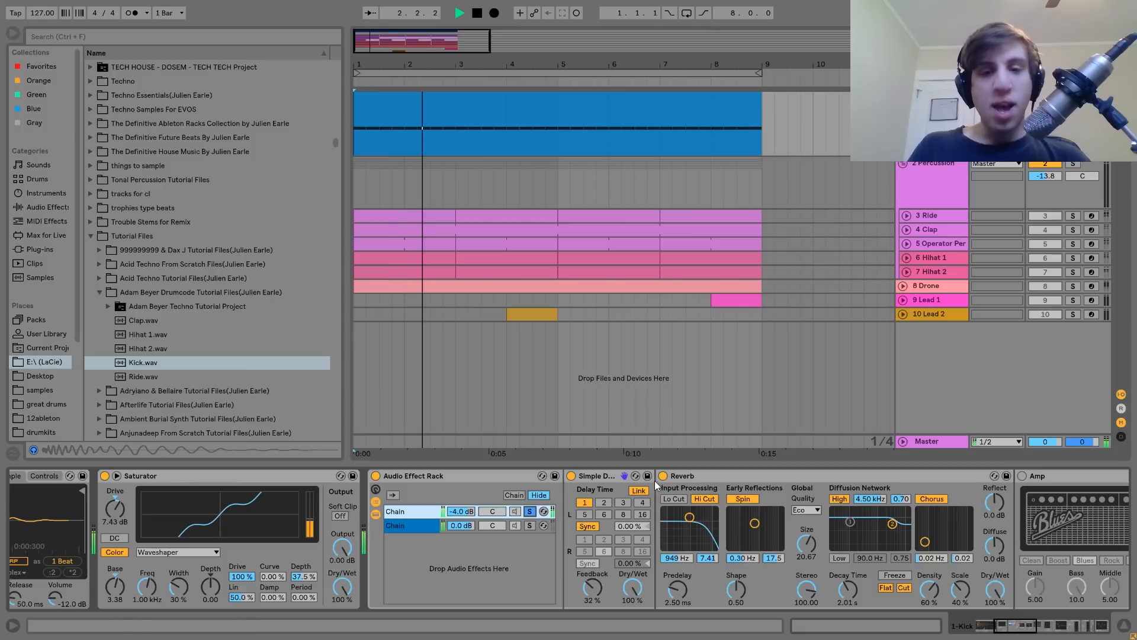
{"action": "key", "text": "space"}
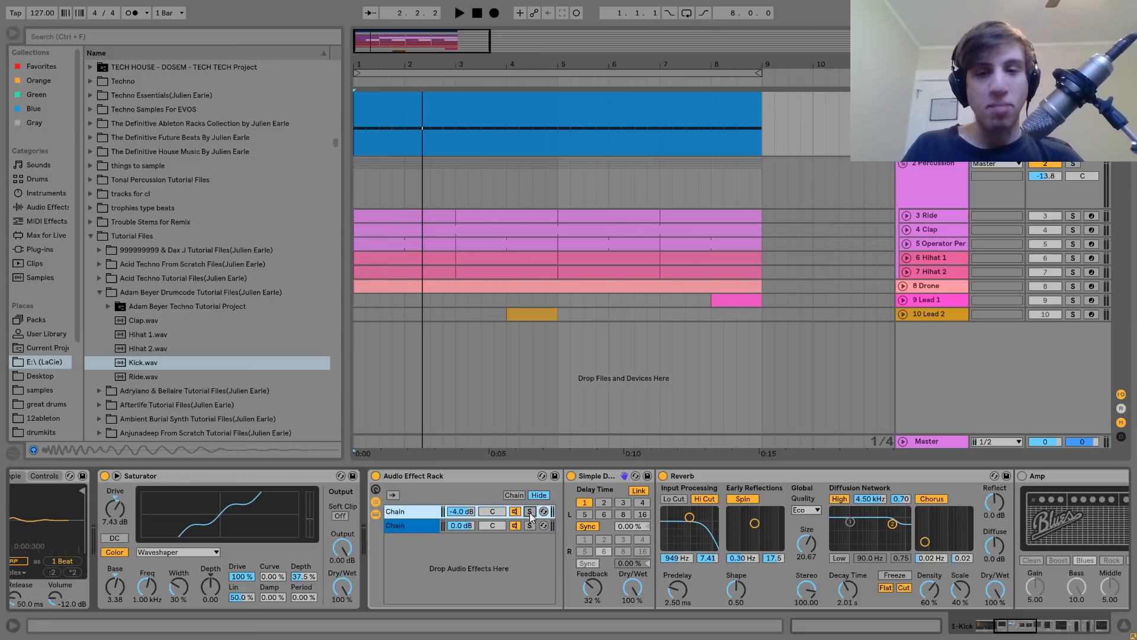
{"action": "key", "text": "space"}
{"action": "key", "text": "space"}
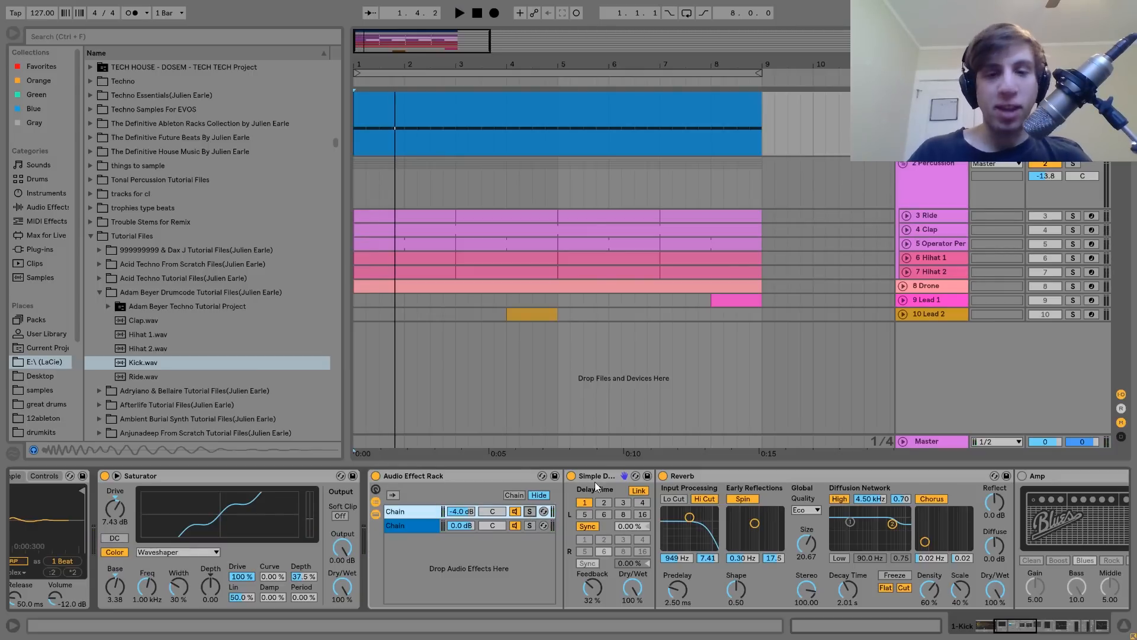
- Audition the kick with the Simple Delay bypassed, and re-enable the delay
{"action": "left_click", "coordinate": [573, 476]}
{"action": "key", "text": "space"}
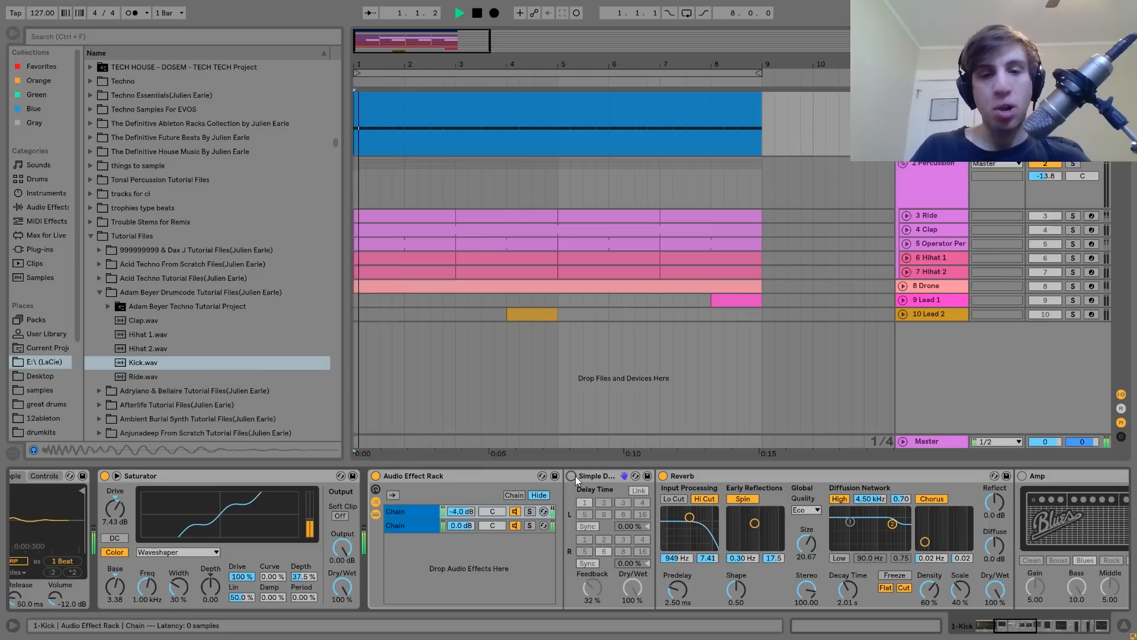
{"action": "key", "text": "space"}
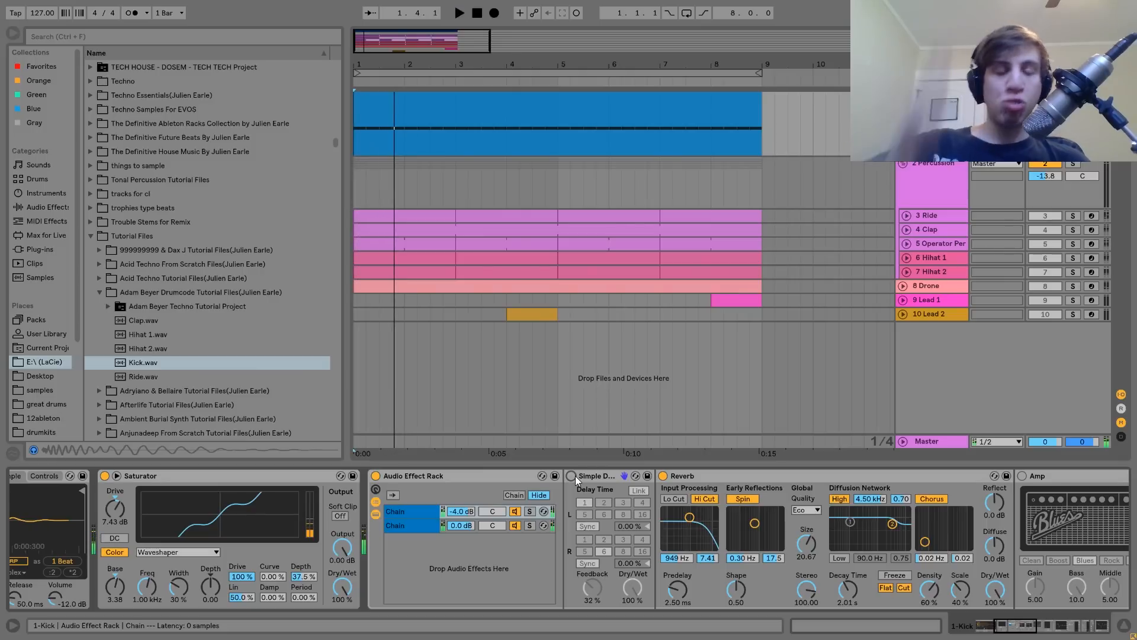
{"action": "left_click", "coordinate": [572, 475]}
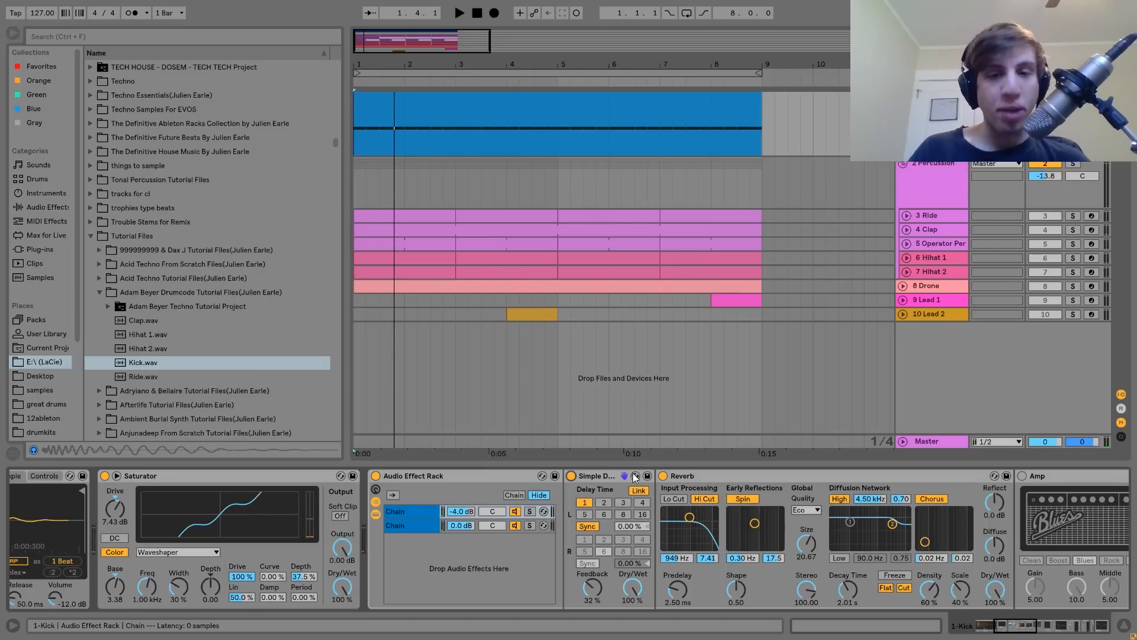
- Audition the kick with the Reverb bypassed, and re-enable the reverb
{"action": "left_click", "coordinate": [662, 476]}
{"action": "key", "text": "space"}
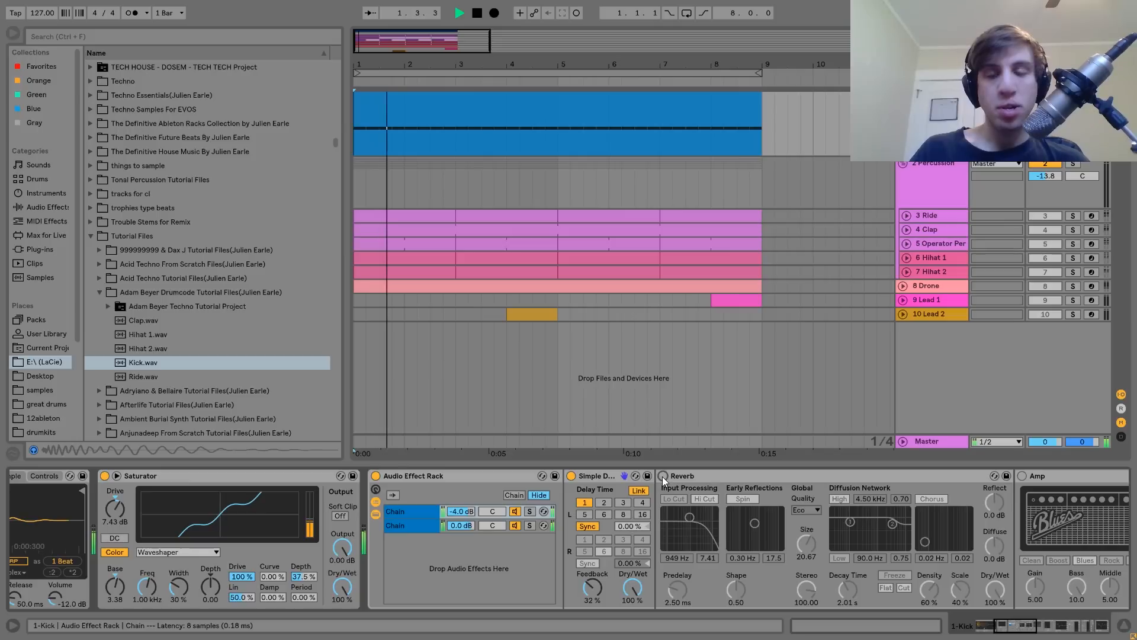
{"action": "key", "text": "space"}
{"action": "left_click", "coordinate": [663, 477]}
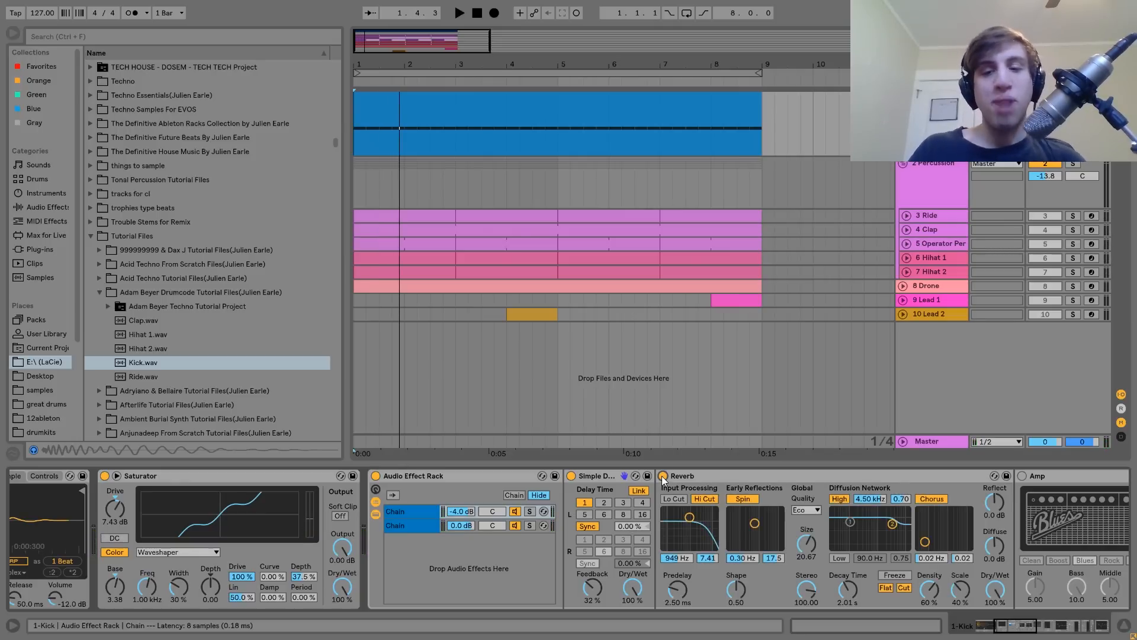
- Play the kick with the Simple Delay and Reverb enabled and the Amp still off
{"action": "key", "text": "space"}
{"action": "scroll", "coordinate": [663, 478], "scroll_direction": "down", "scroll_amount": 4}
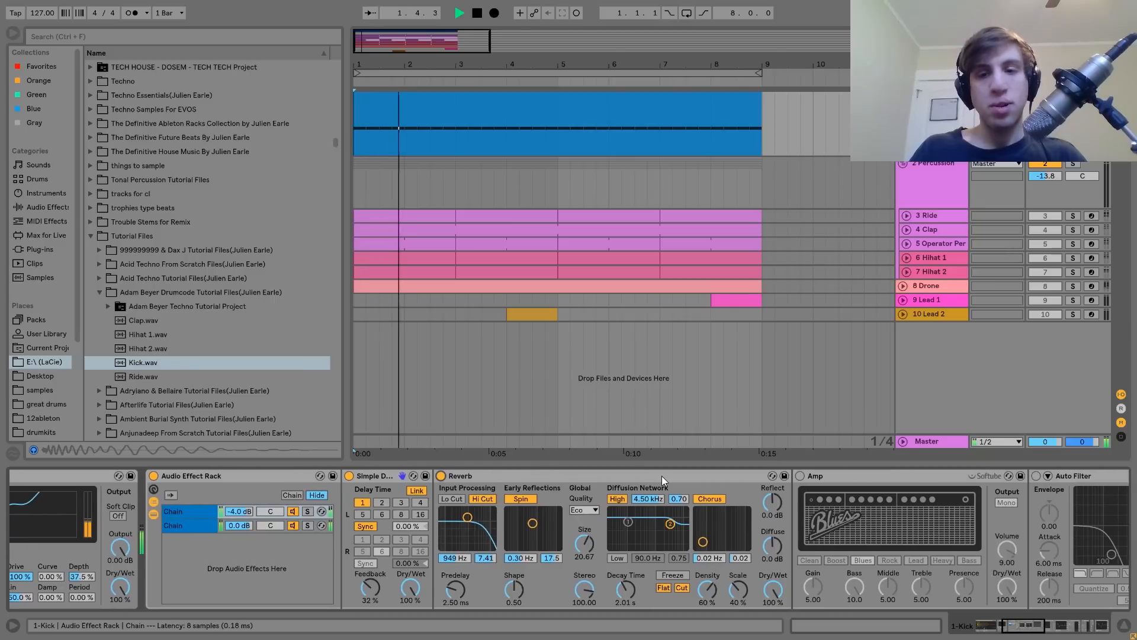
{"action": "scroll", "coordinate": [662, 475], "scroll_direction": "down", "scroll_amount": 5}
{"action": "key", "text": "space"}
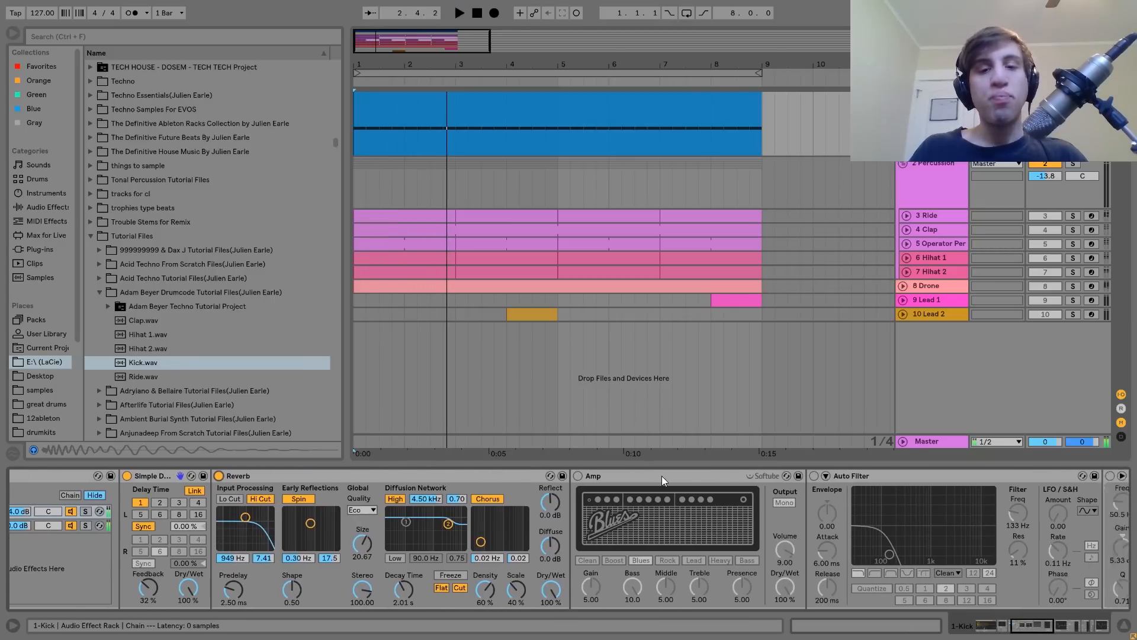
- Turn on the Amp after the Reverb and play the kick to hear its effect on the rumble
{"action": "scroll", "coordinate": [662, 475], "scroll_direction": "down", "scroll_amount": 3}
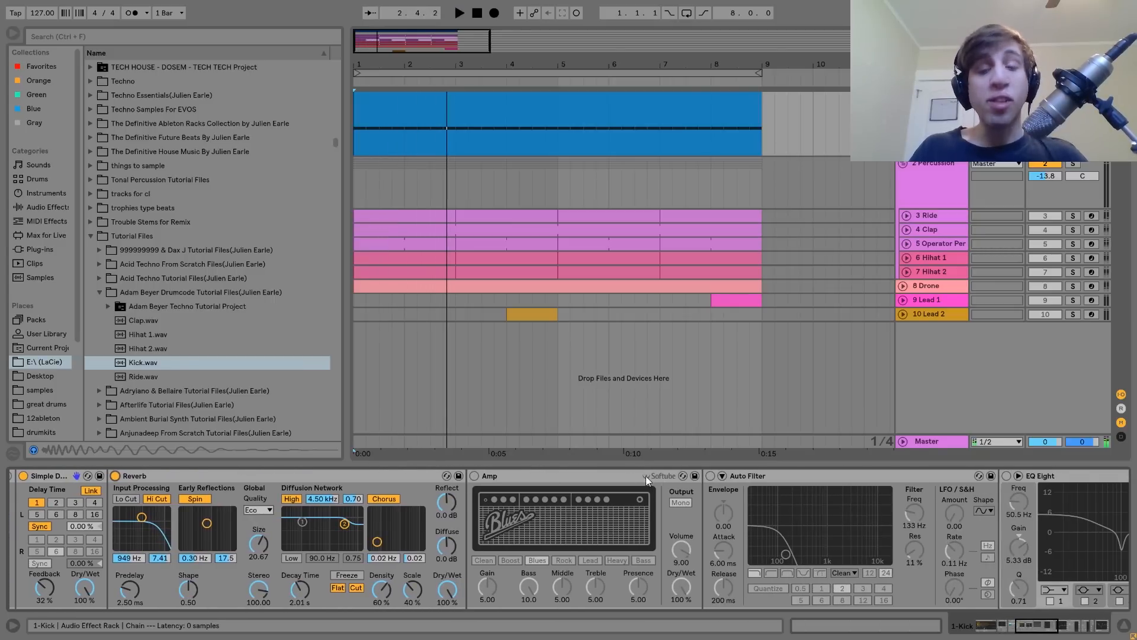
{"action": "left_click", "coordinate": [475, 476]}
{"action": "key", "text": "space"}
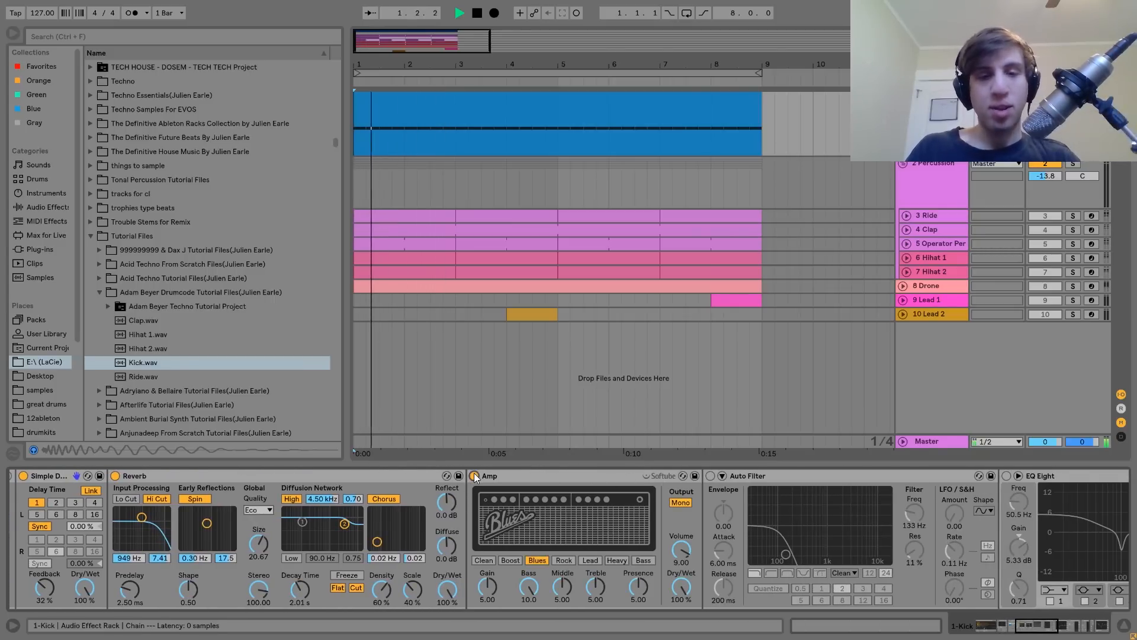
{"action": "key", "text": "space"}
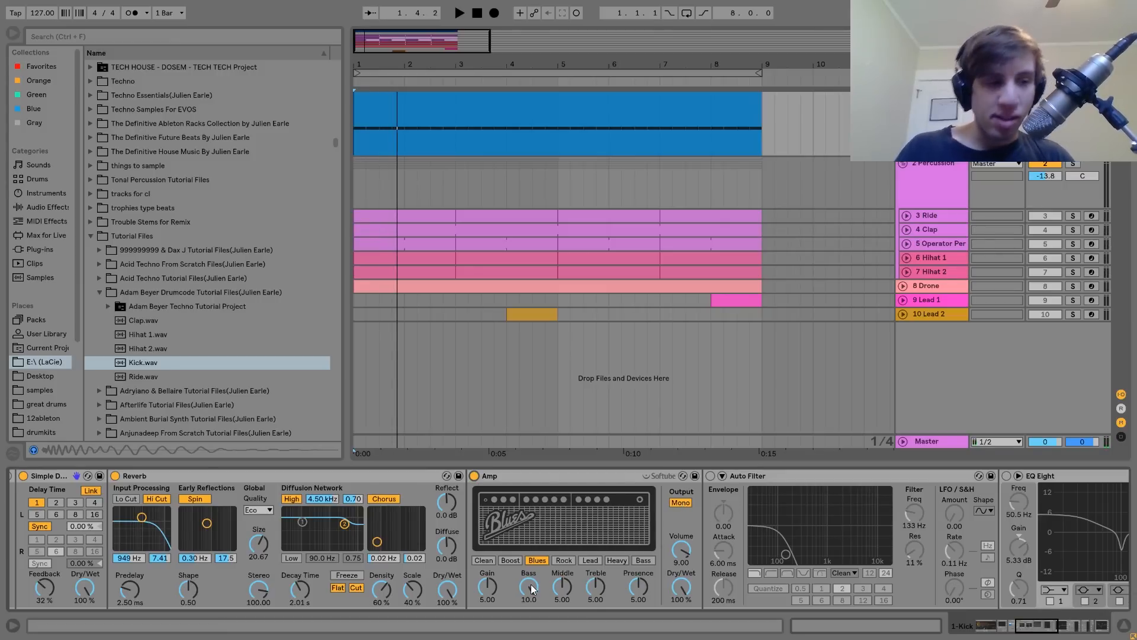
{"action": "key", "text": "space"}
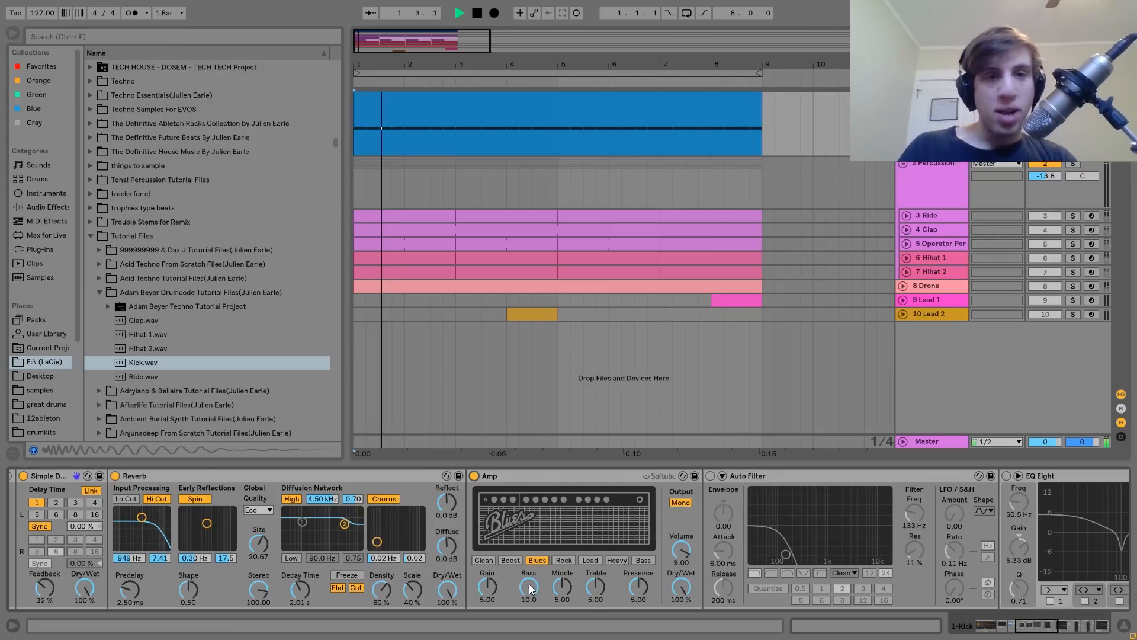
{"action": "key", "text": "space"}
- Turn on the Auto Filter after the Amp and play the kick through it
{"action": "scroll", "coordinate": [530, 584], "scroll_direction": "right", "scroll_amount": 5}
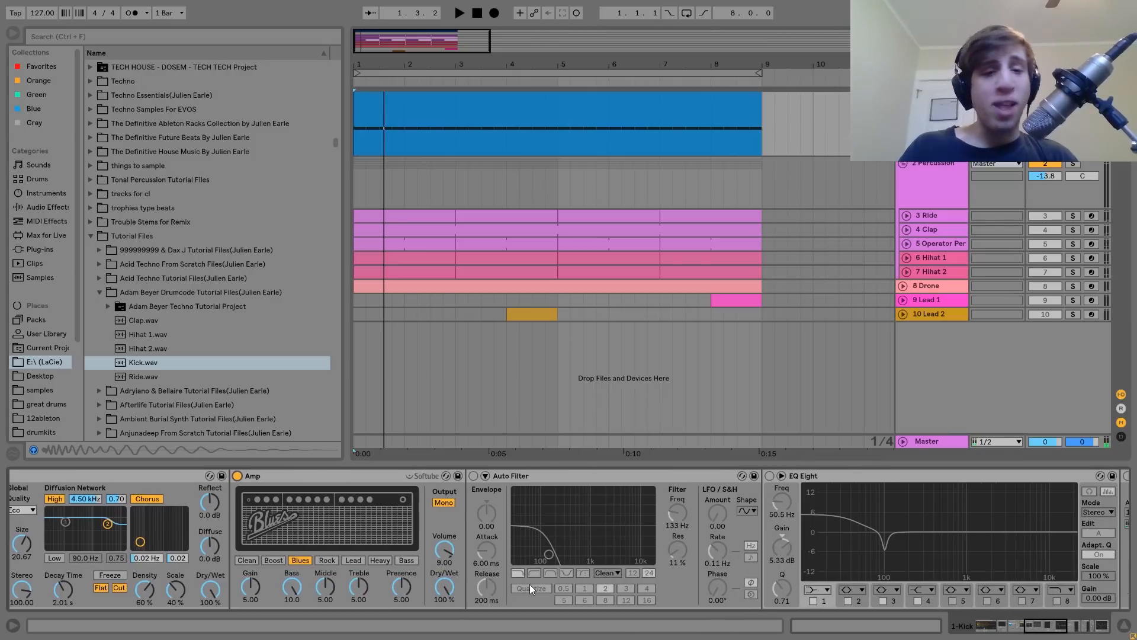
{"action": "left_click", "coordinate": [474, 476]}
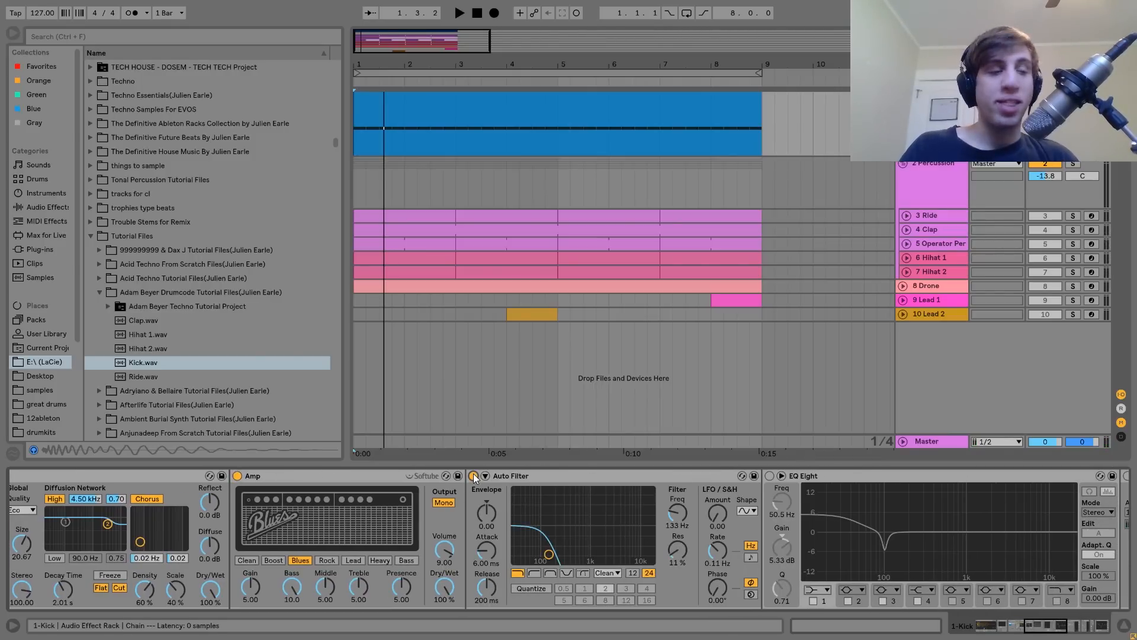
{"action": "key", "text": "space"}
{"action": "scroll", "coordinate": [474, 476], "scroll_direction": "left", "scroll_amount": 3}
{"action": "left_click", "coordinate": [474, 475]}
{"action": "key", "text": "space"}
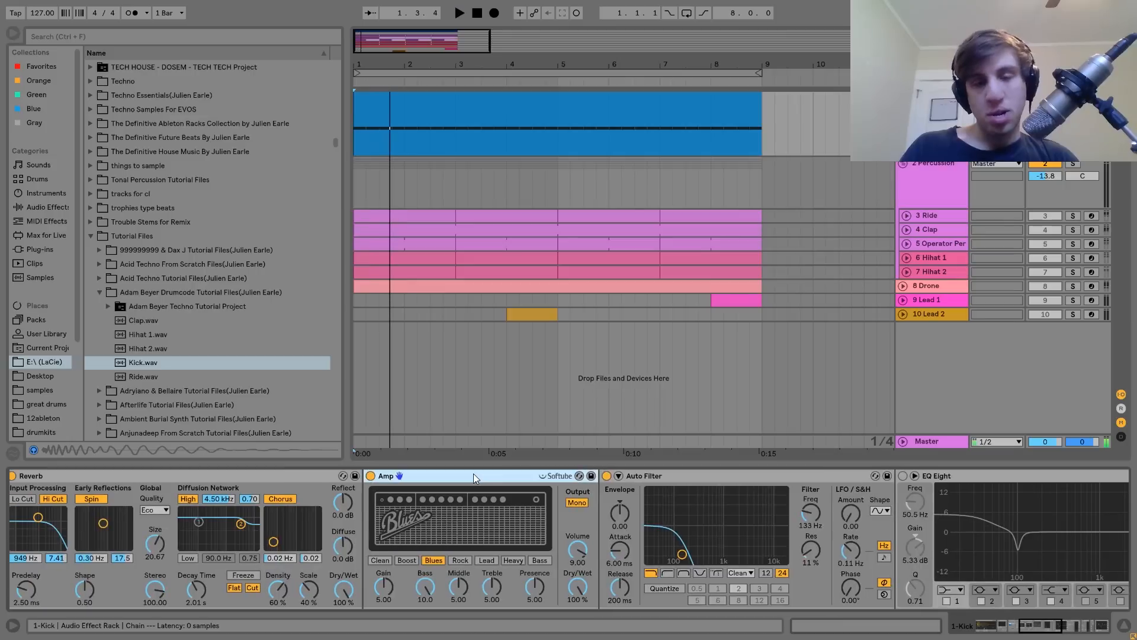
- Turn on the EQ Eight after the Auto Filter and select its narrow notch band and band 1 for inspection
{"action": "scroll", "coordinate": [474, 473], "scroll_direction": "right", "scroll_amount": 12}
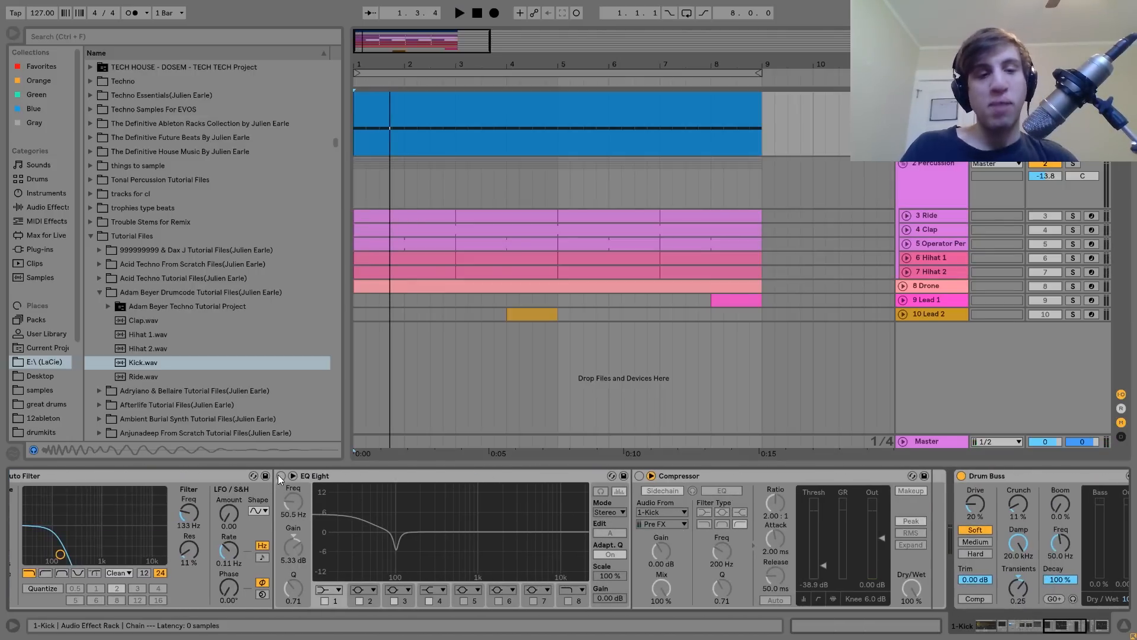
{"action": "left_click", "coordinate": [281, 475]}
{"action": "left_click", "coordinate": [396, 550]}
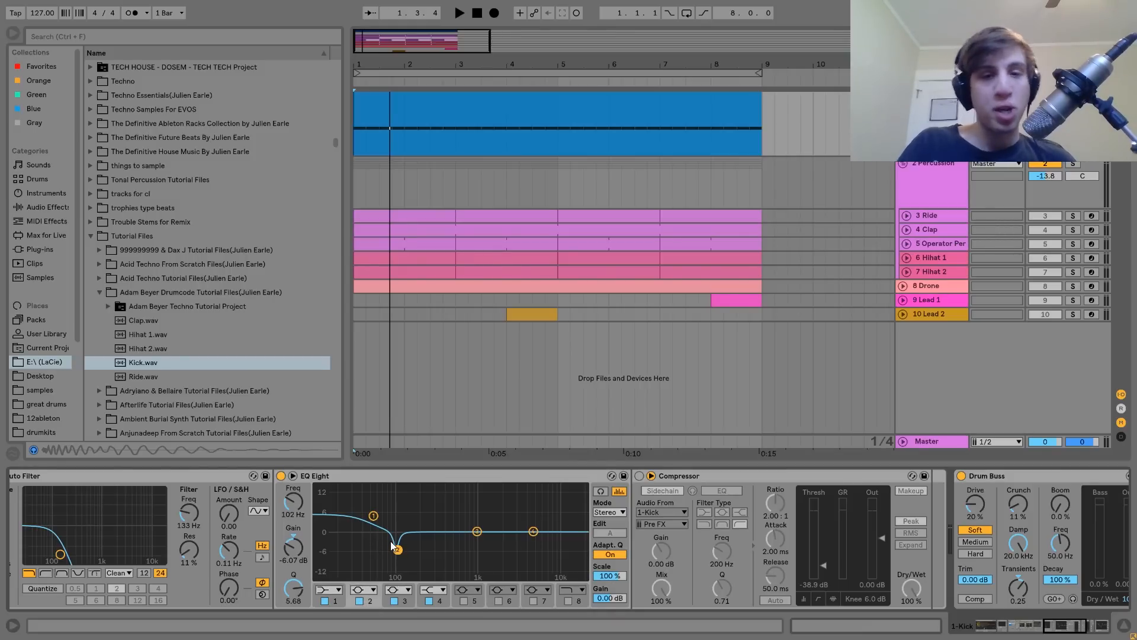
{"action": "left_click", "coordinate": [373, 516]}
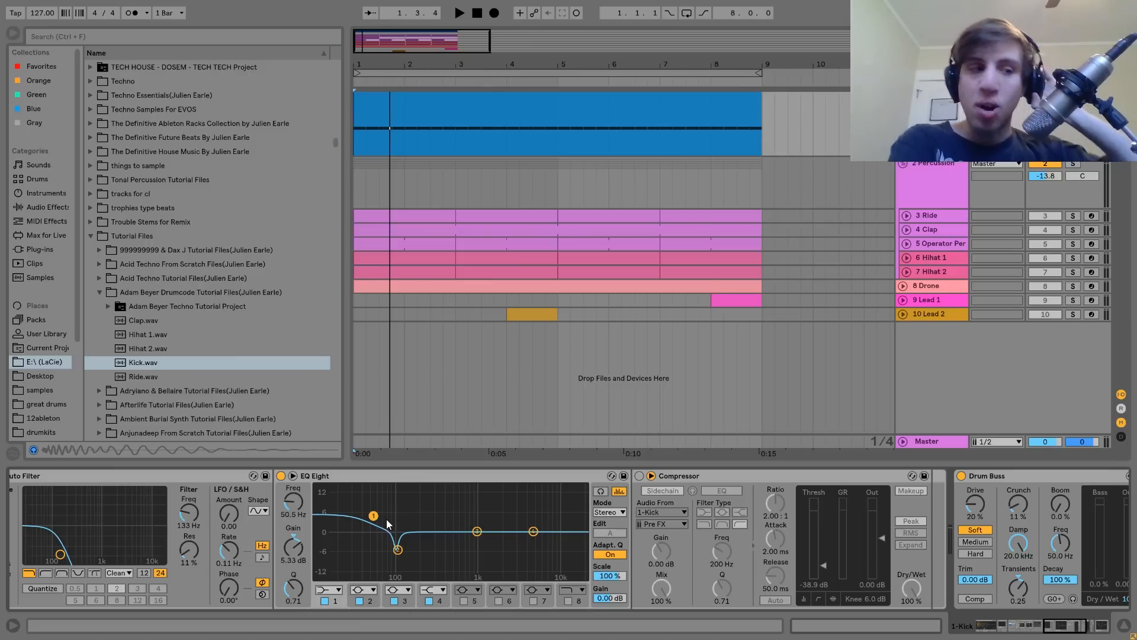
- Turn on the Compressor after the EQ Eight and examine the available sidechain sources and tap points
{"action": "scroll", "coordinate": [386, 519], "scroll_direction": "right", "scroll_amount": 5}
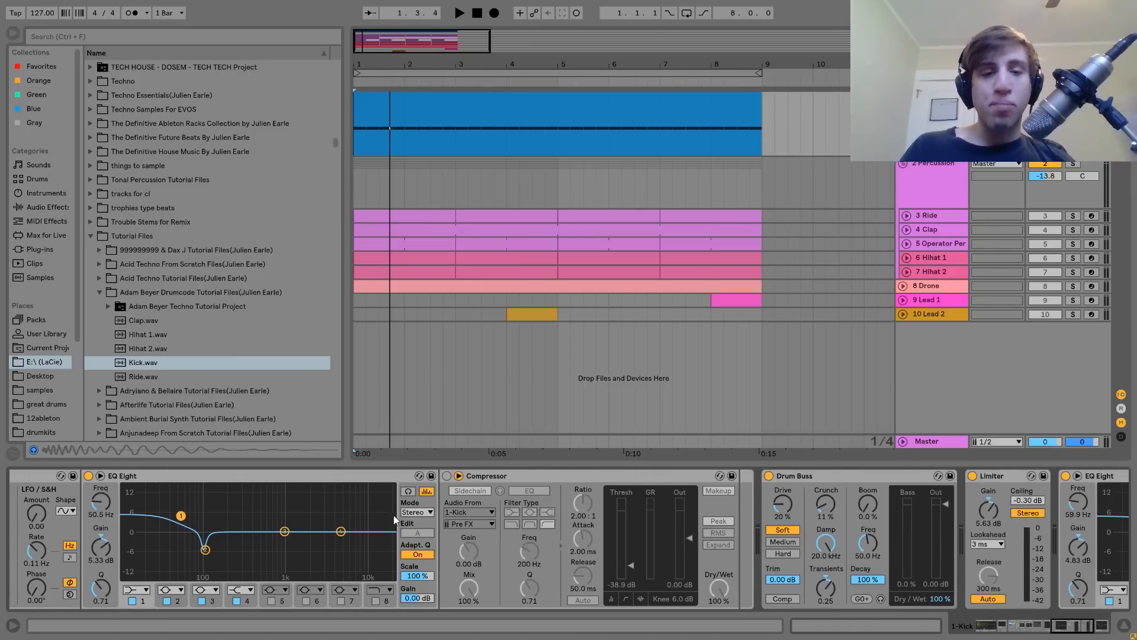
{"action": "scroll", "coordinate": [446, 472], "scroll_direction": "left", "scroll_amount": 10}
{"action": "scroll", "coordinate": [442, 471], "scroll_direction": "right", "scroll_amount": 5}
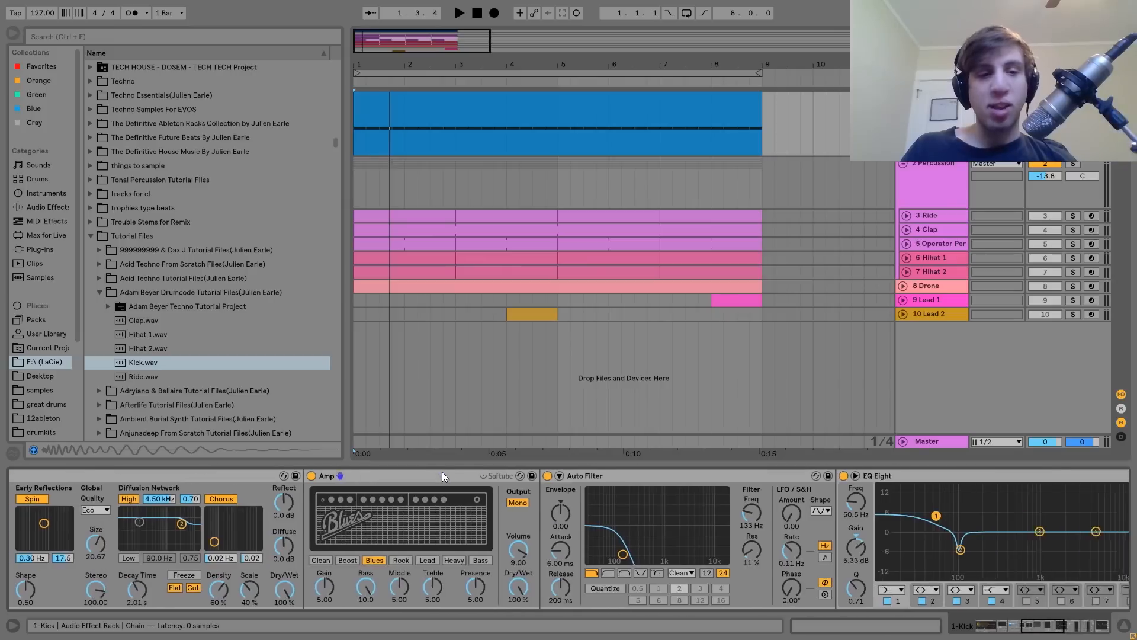
{"action": "scroll", "coordinate": [442, 472], "scroll_direction": "right", "scroll_amount": 1}
{"action": "left_click", "coordinate": [783, 524]}
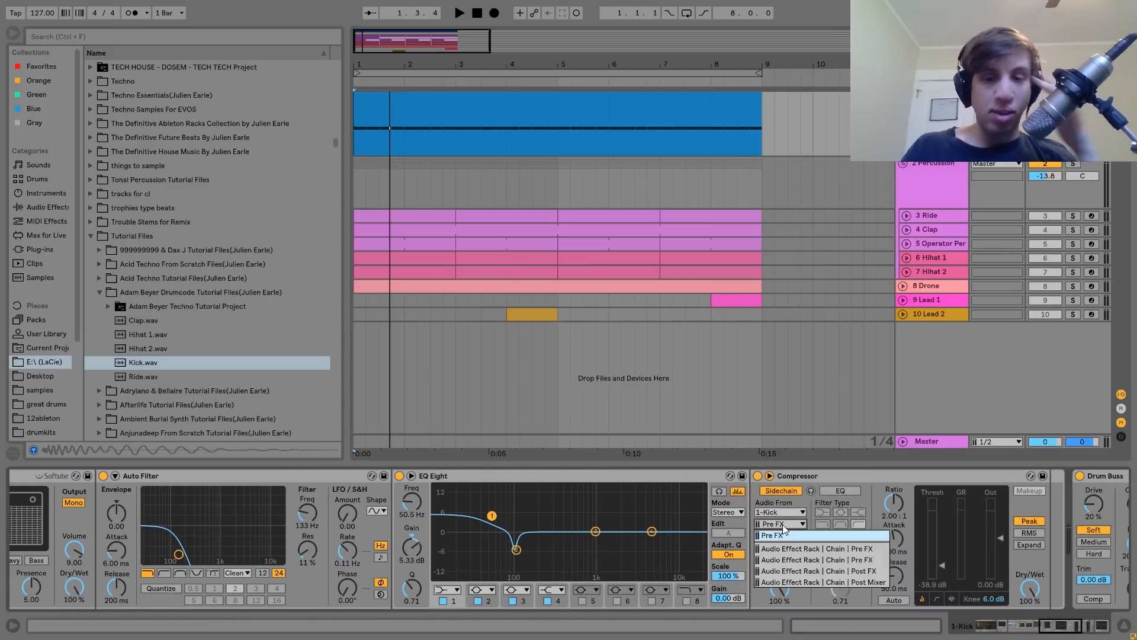
{"action": "left_click", "coordinate": [774, 510]}
{"action": "left_click", "coordinate": [775, 510]}
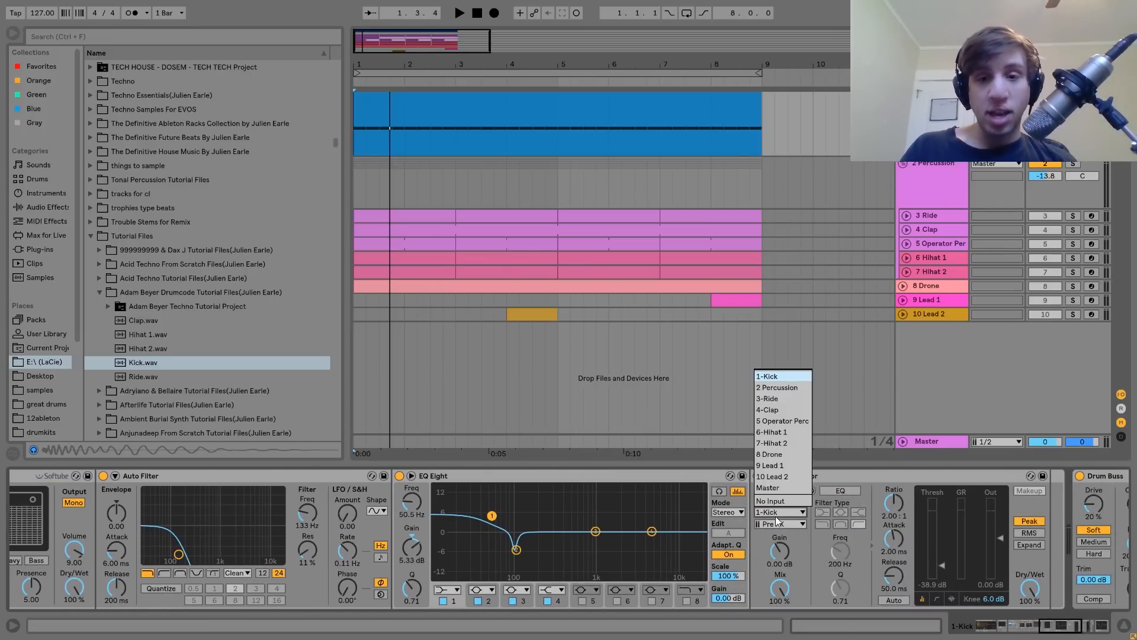
{"action": "left_click", "coordinate": [776, 523]}
{"action": "left_click", "coordinate": [777, 525]}
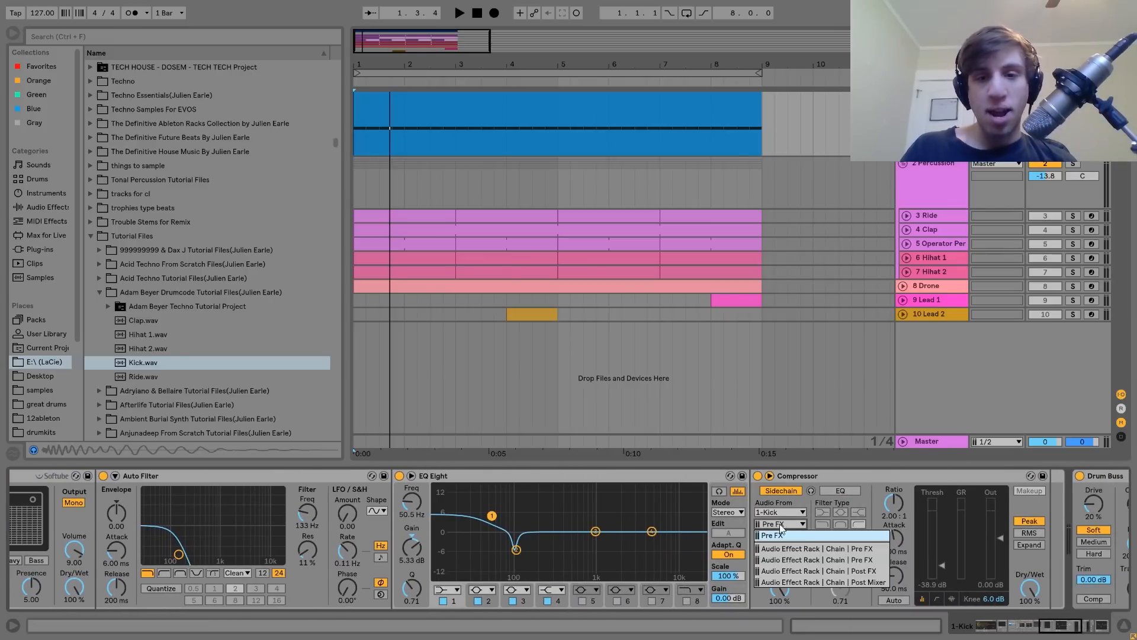
{"action": "left_click", "coordinate": [795, 476]}
- Compare the kick with Drum Buss off and on while the Limiter and final EQ Eight are bypassed, and restore all three devices
{"action": "scroll", "coordinate": [610, 524], "scroll_direction": "left", "scroll_amount": 10}
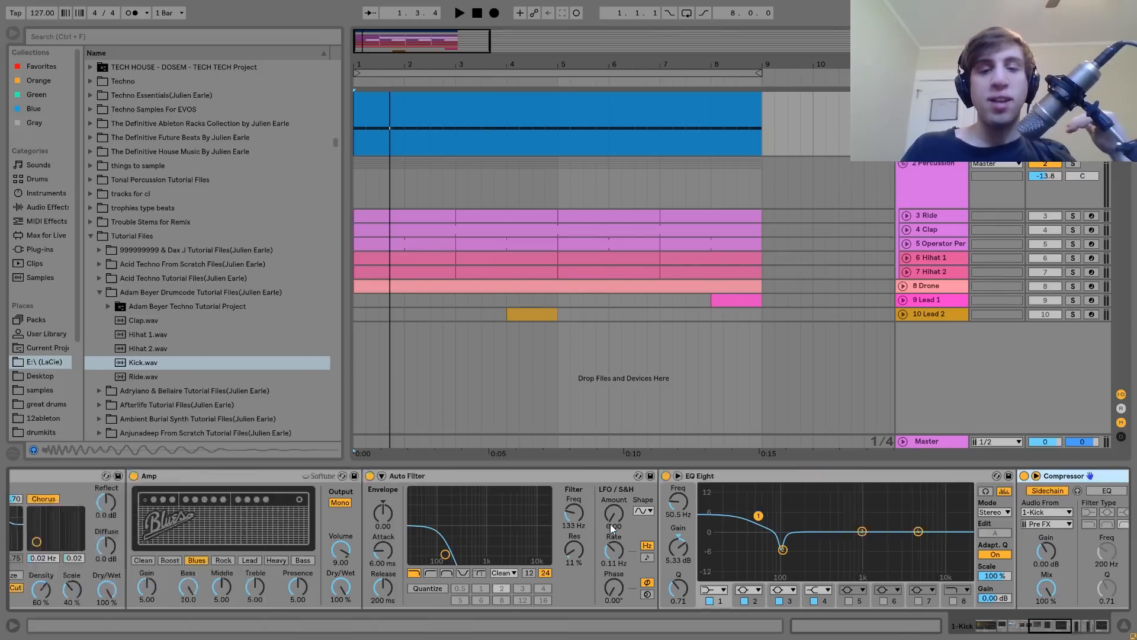
{"action": "scroll", "coordinate": [610, 523], "scroll_direction": "right", "scroll_amount": 10}
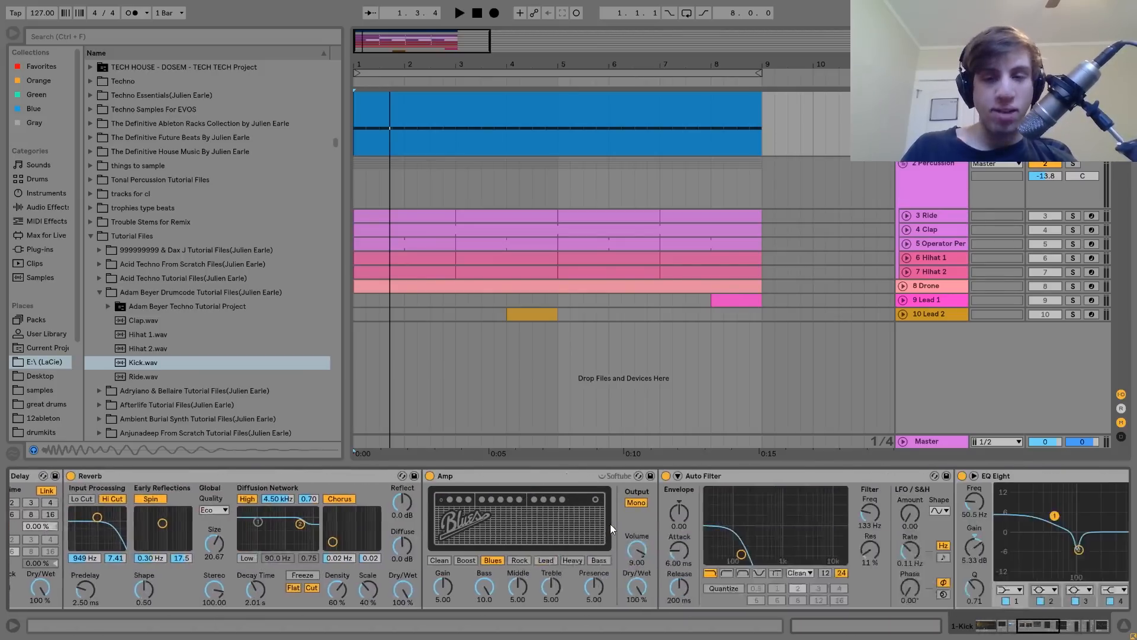
{"action": "scroll", "coordinate": [610, 523], "scroll_direction": "right", "scroll_amount": 6}
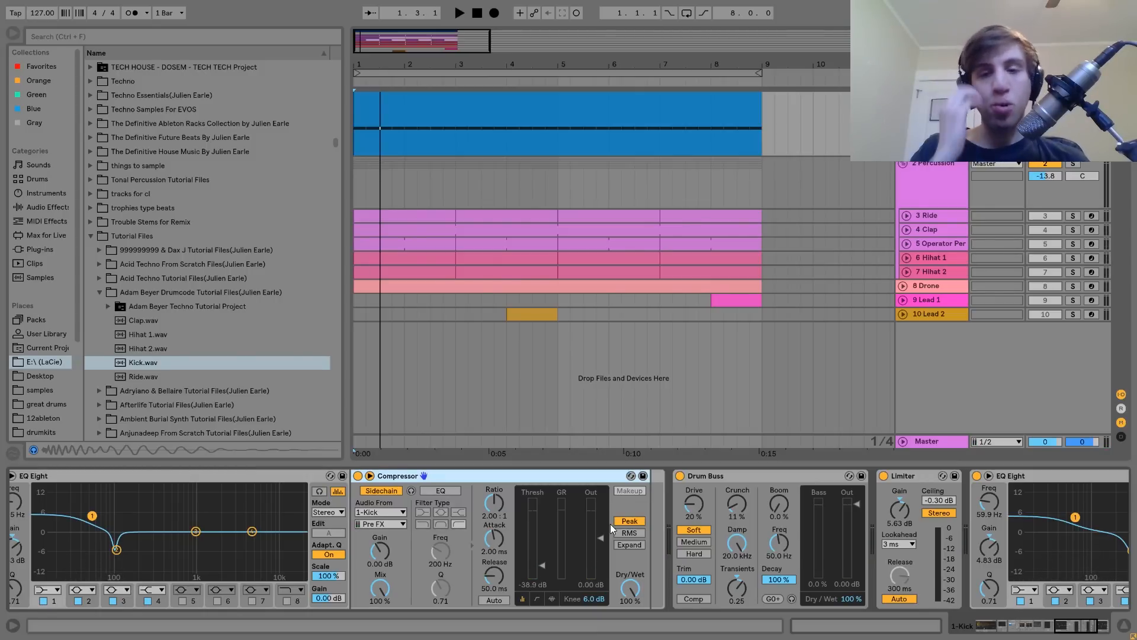
{"action": "scroll", "coordinate": [611, 523], "scroll_direction": "right", "scroll_amount": 6}
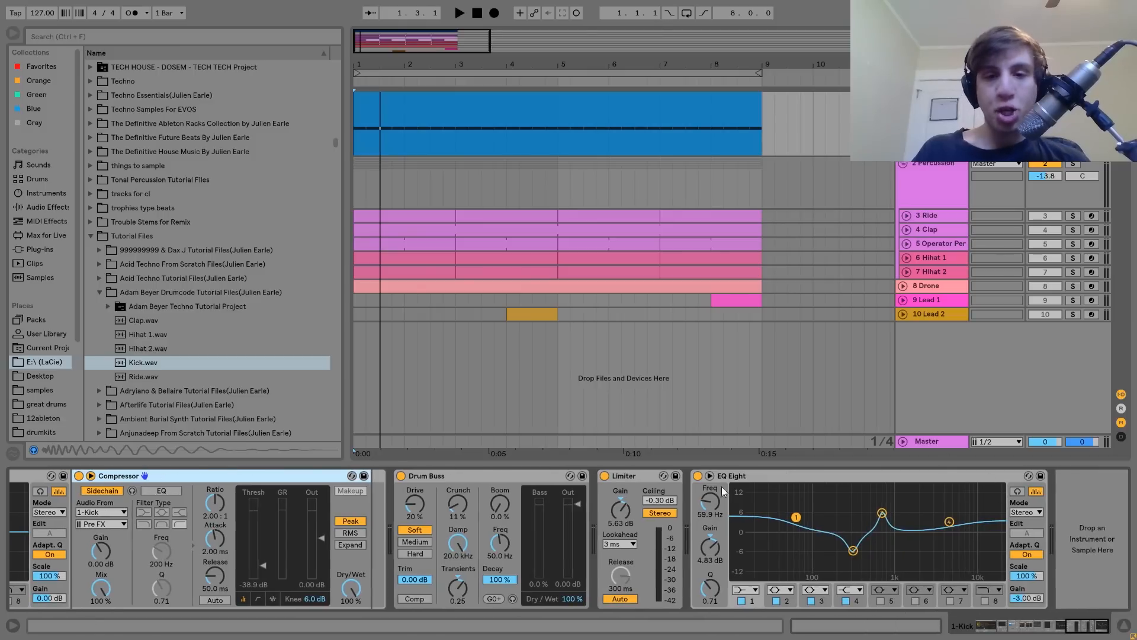
{"action": "left_click", "coordinate": [700, 477]}
{"action": "left_click", "coordinate": [605, 475]}
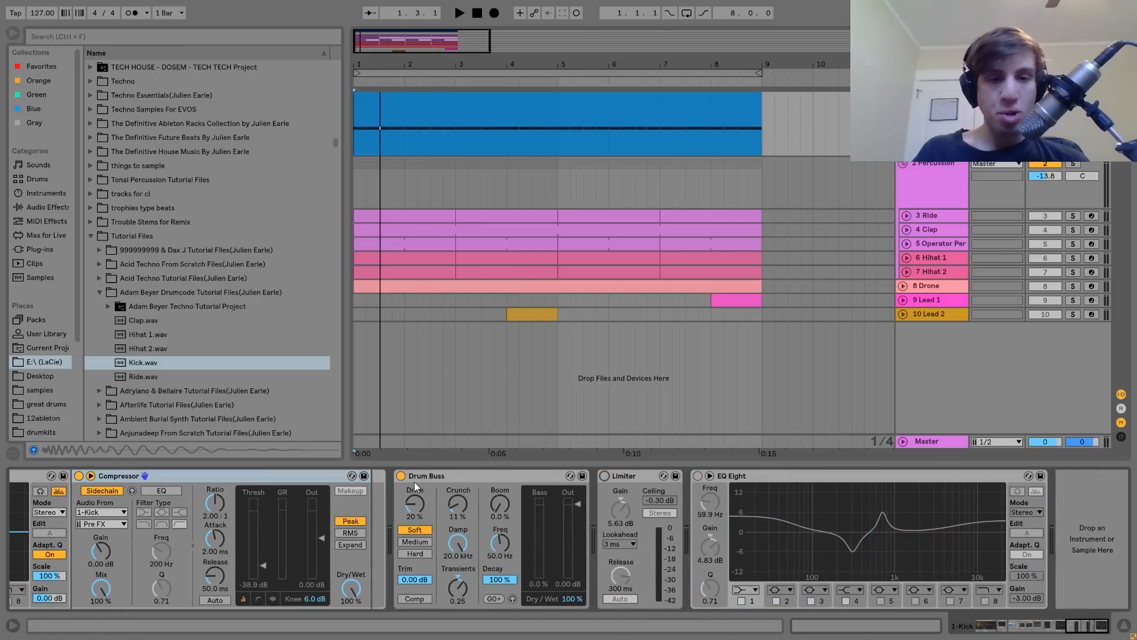
{"action": "left_click", "coordinate": [400, 475]}
{"action": "key", "text": "space"}
{"action": "left_click", "coordinate": [401, 475]}
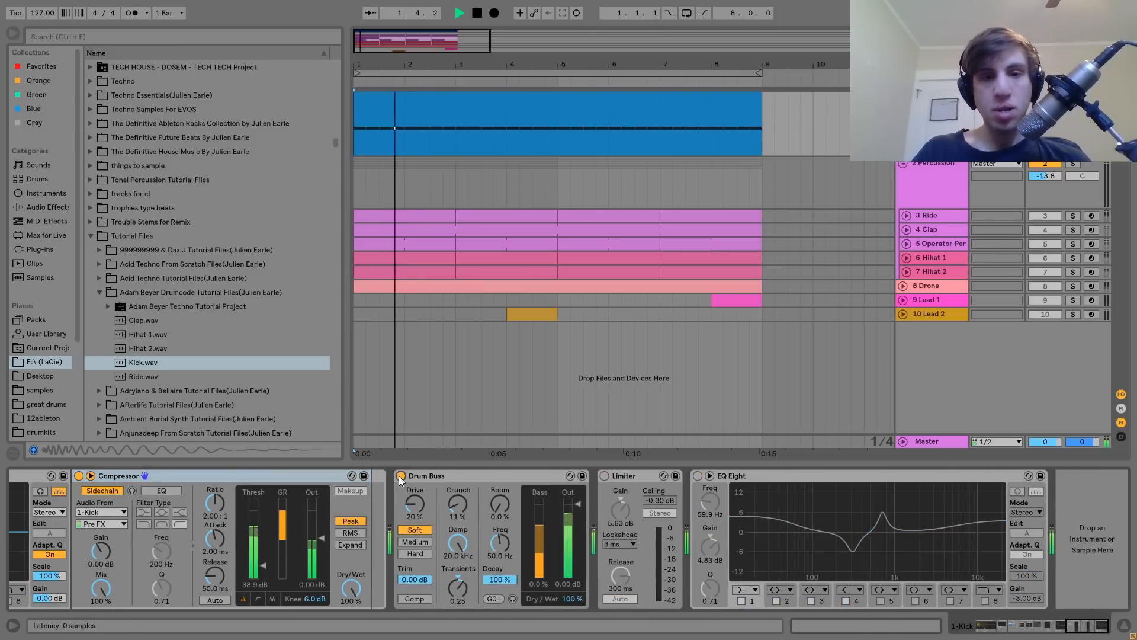
{"action": "key", "text": "ctrl+z"}
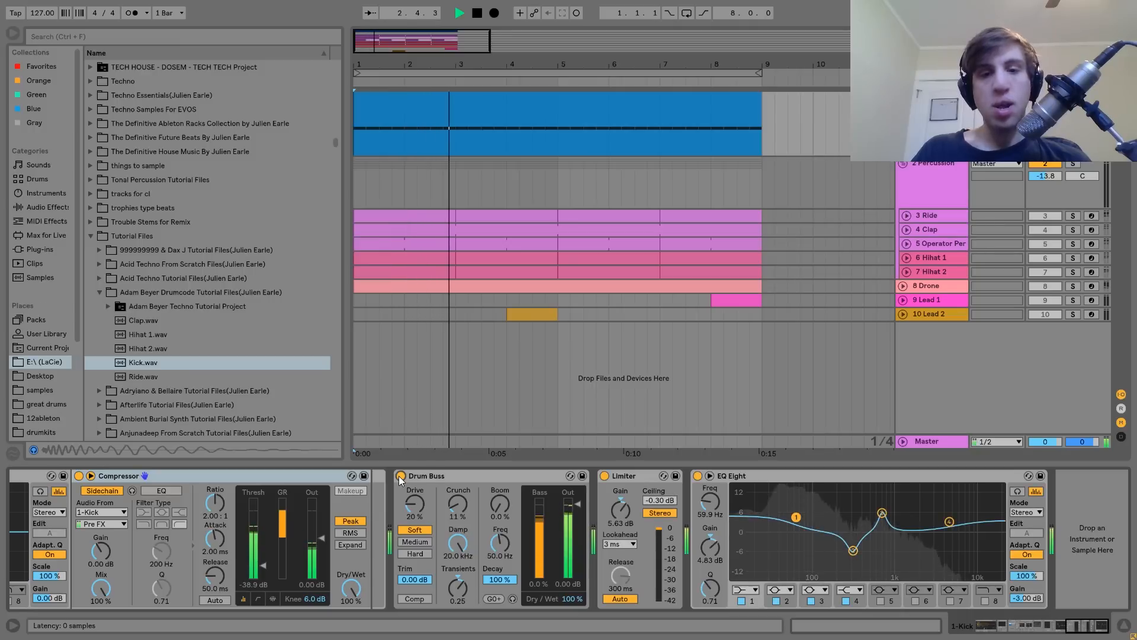
{"action": "key", "text": "space"}
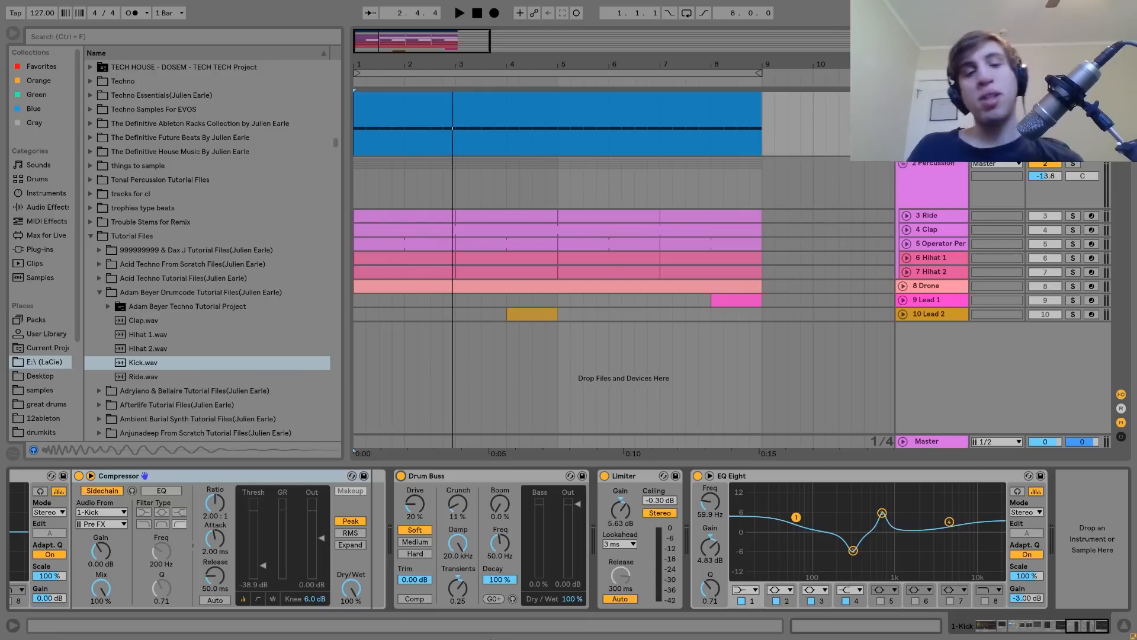
- Audition the kick with the Drum Buss bypassed, and re-enable the Drum Buss
{"action": "scroll", "coordinate": [573, 553], "scroll_direction": "left", "scroll_amount": 5}
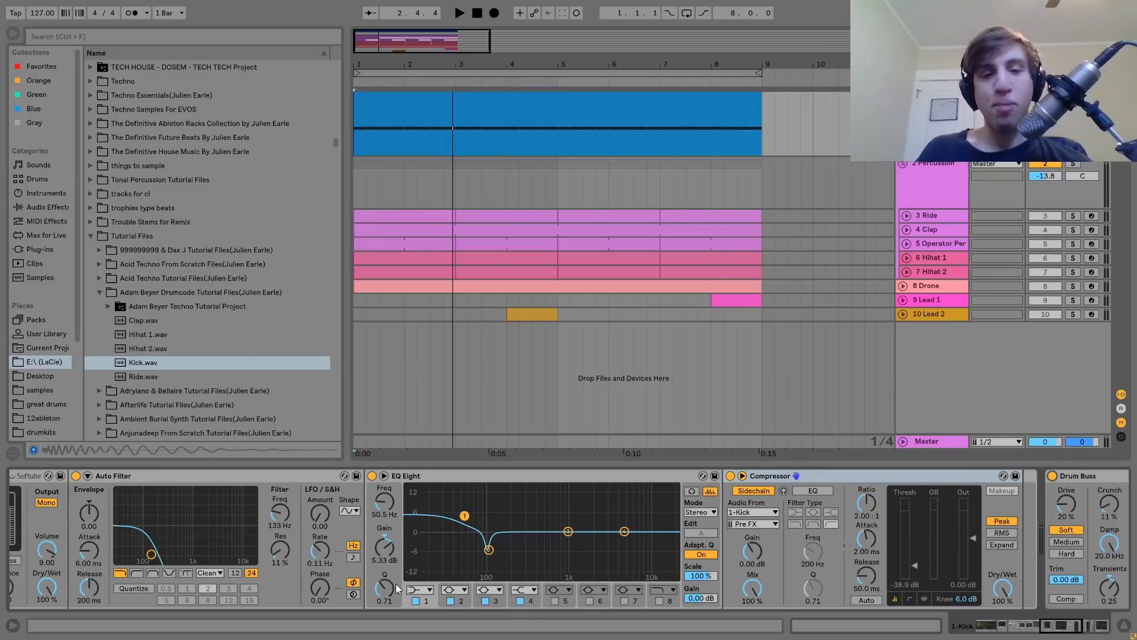
{"action": "scroll", "coordinate": [396, 584], "scroll_direction": "right", "scroll_amount": 6}
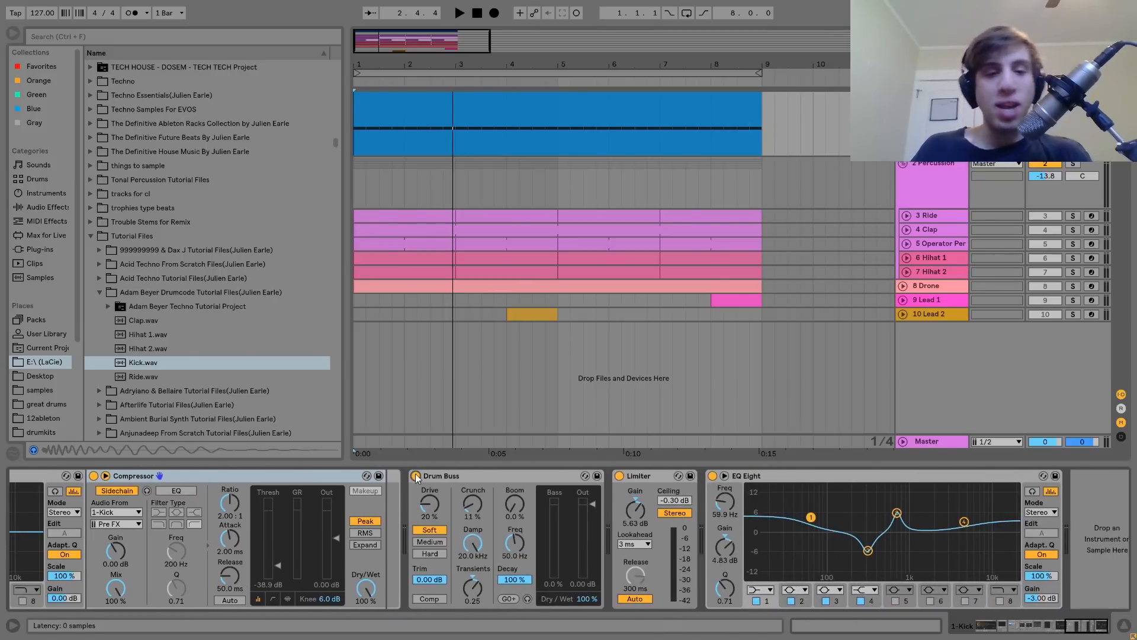
{"action": "left_click", "coordinate": [416, 476]}
{"action": "key", "text": "space"}
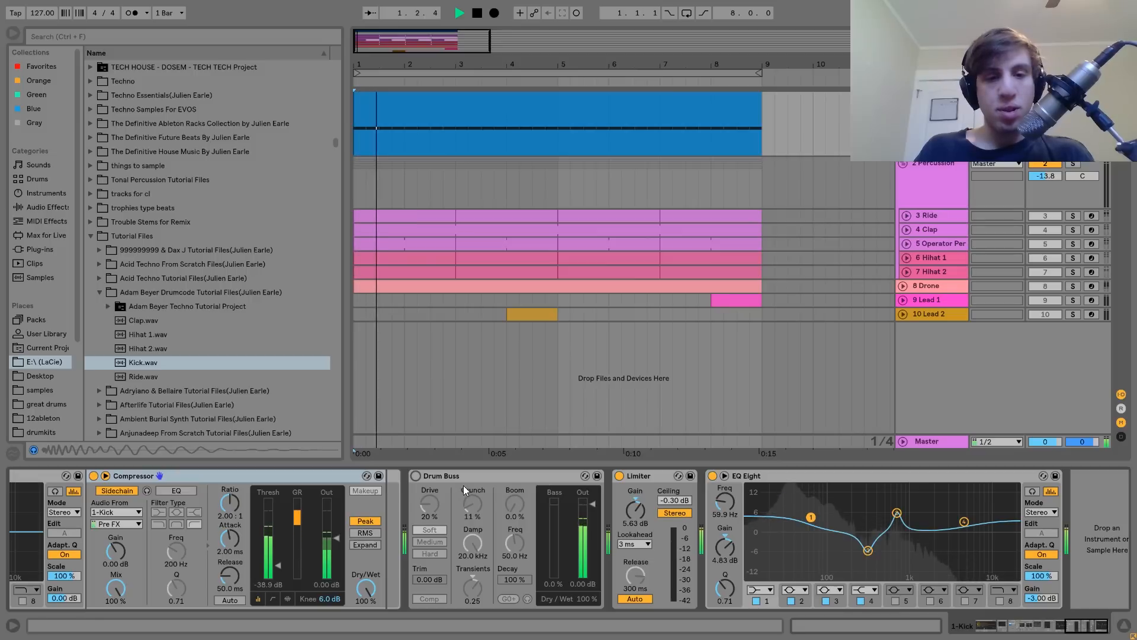
{"action": "key", "text": "0"}
{"action": "key", "text": "space"}
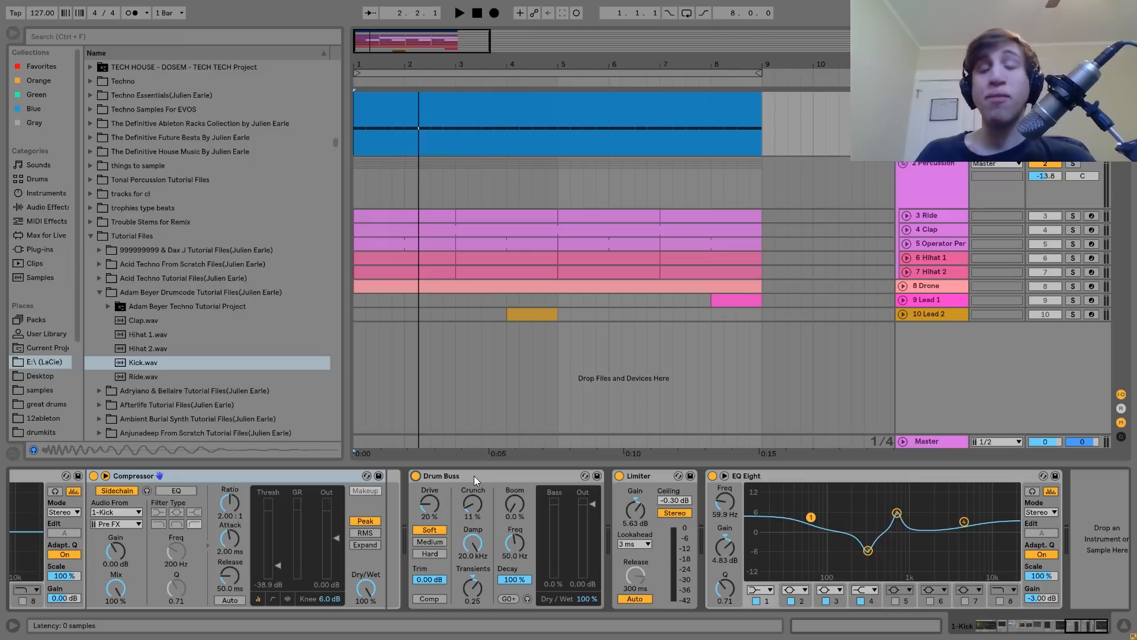
- Play the kick with every device in the first chain enabled and review the chain's devices through to the final EQ Eight
{"action": "key", "text": "space"}
{"action": "scroll", "coordinate": [474, 476], "scroll_direction": "up", "scroll_amount": 10}
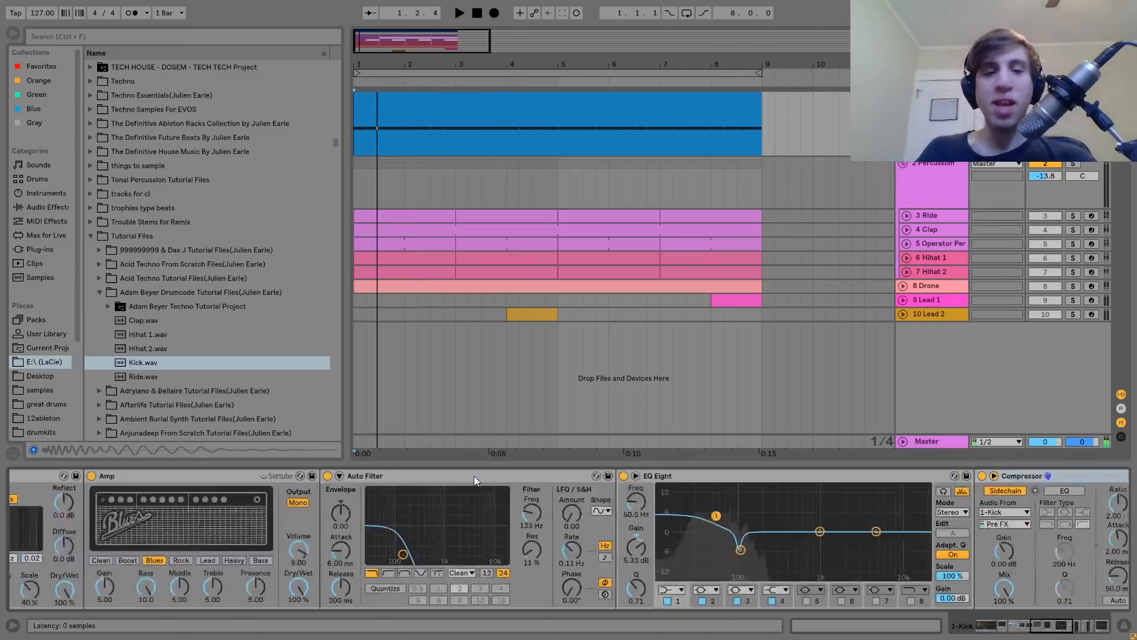
{"action": "scroll", "coordinate": [474, 475], "scroll_direction": "up", "scroll_amount": 10}
{"action": "scroll", "coordinate": [684, 527], "scroll_direction": "down", "scroll_amount": 15}
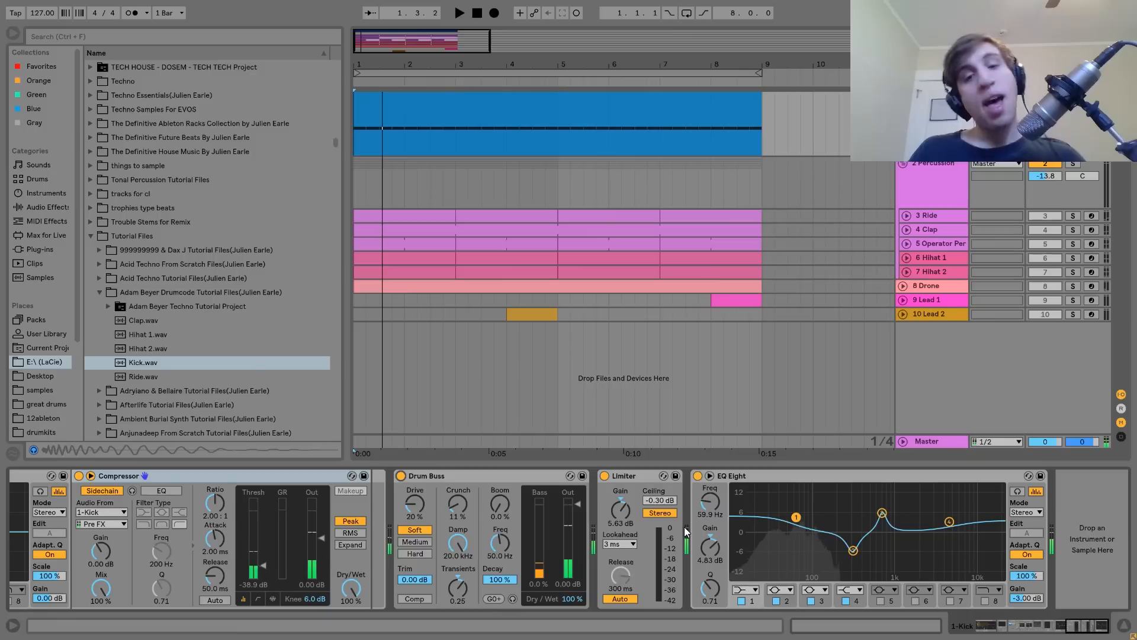
- Audition the kick with the Limiter bypassed, and re-enable the Limiter during playback
{"action": "left_click", "coordinate": [616, 481]}
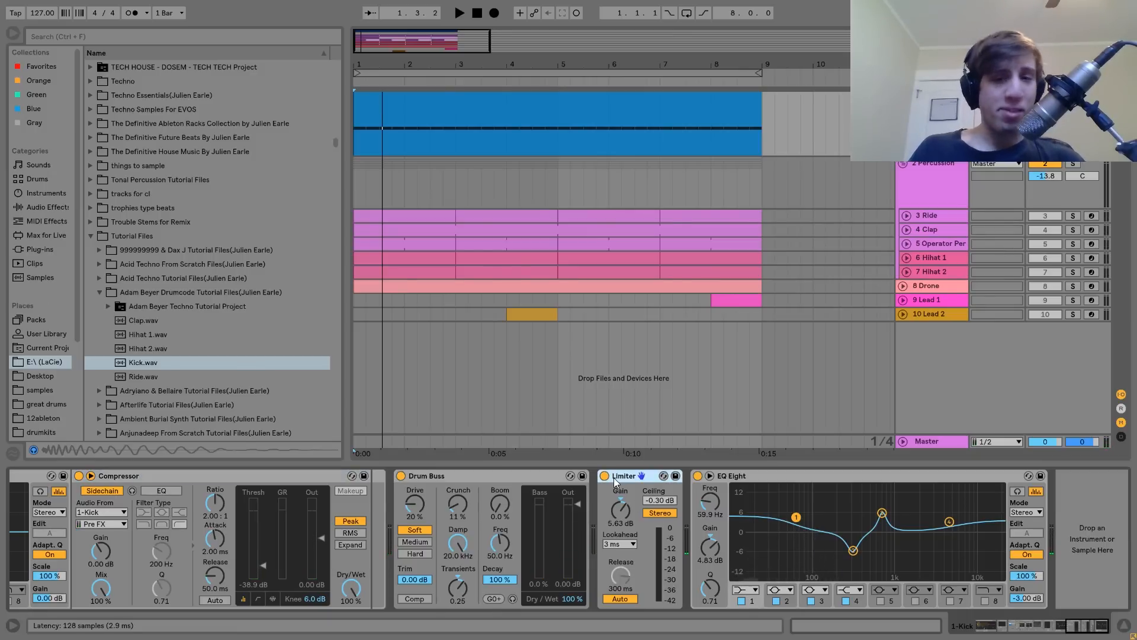
{"action": "left_click", "coordinate": [604, 476]}
{"action": "key", "text": "space"}
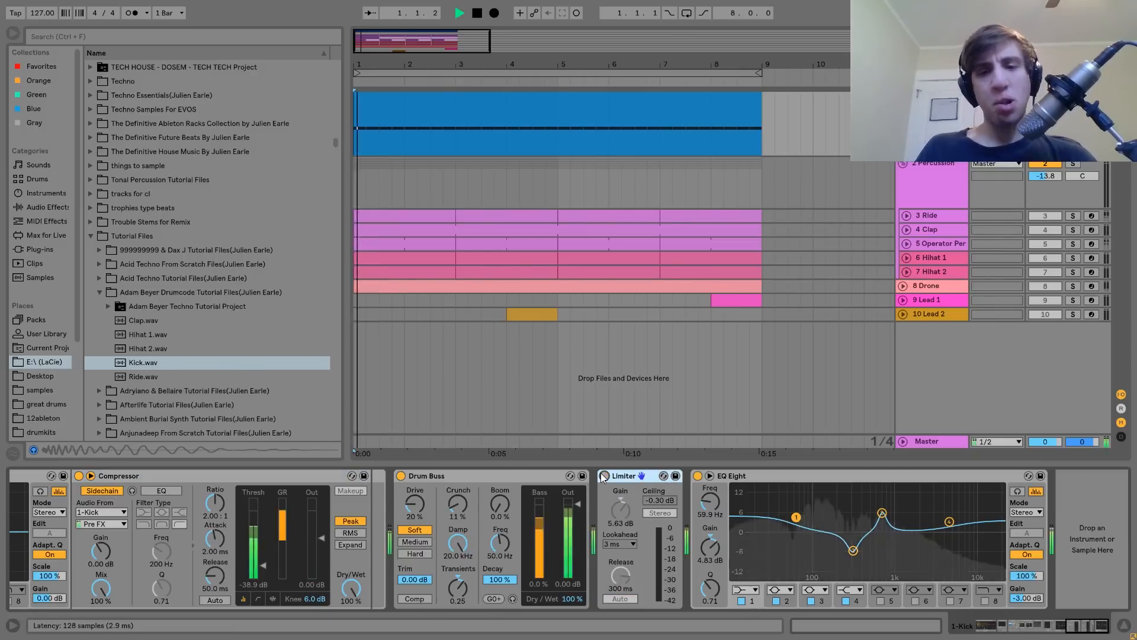
{"action": "left_click", "coordinate": [605, 476]}
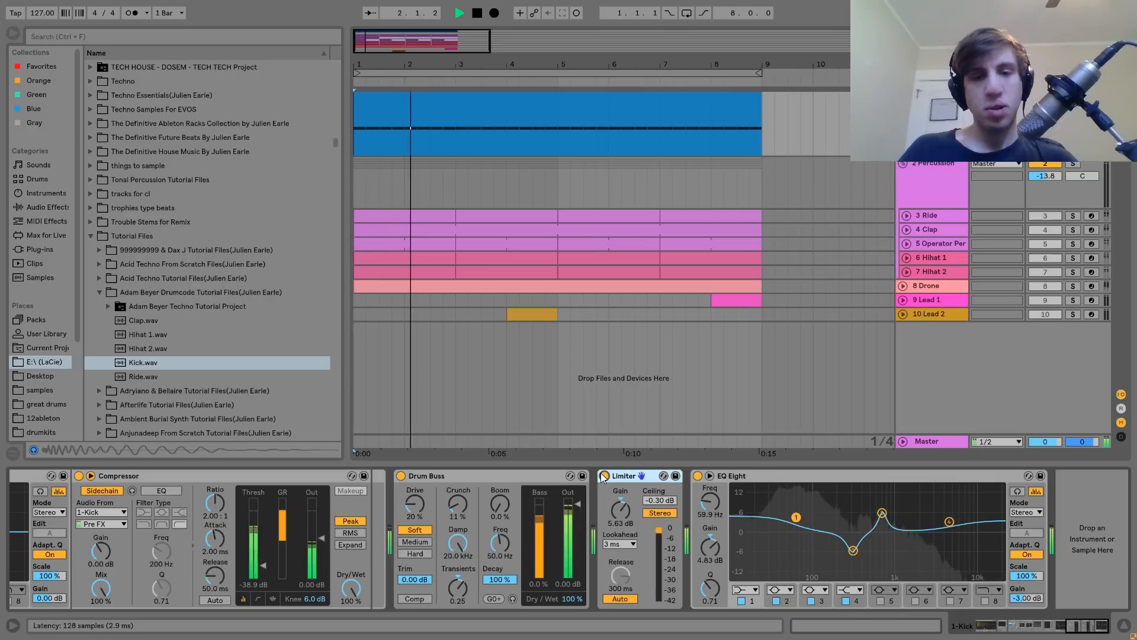
{"action": "key", "text": "space"}
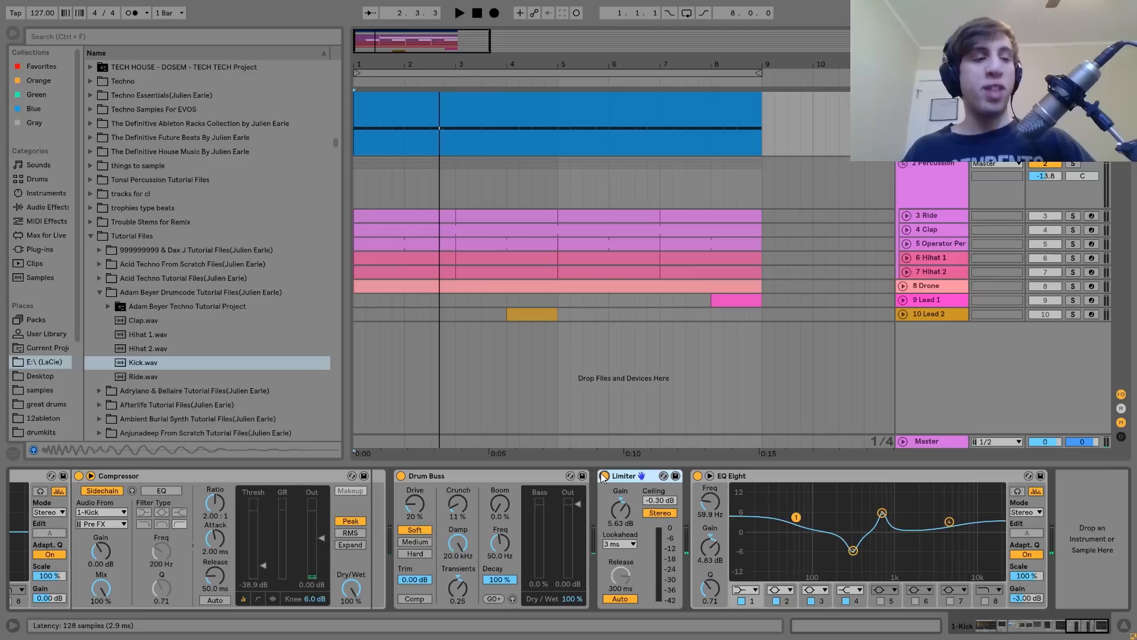
- Play the kick repeatedly to compare its sound with the Limiter bypassed and enabled, leaving the Limiter on
{"action": "key", "text": "space"}
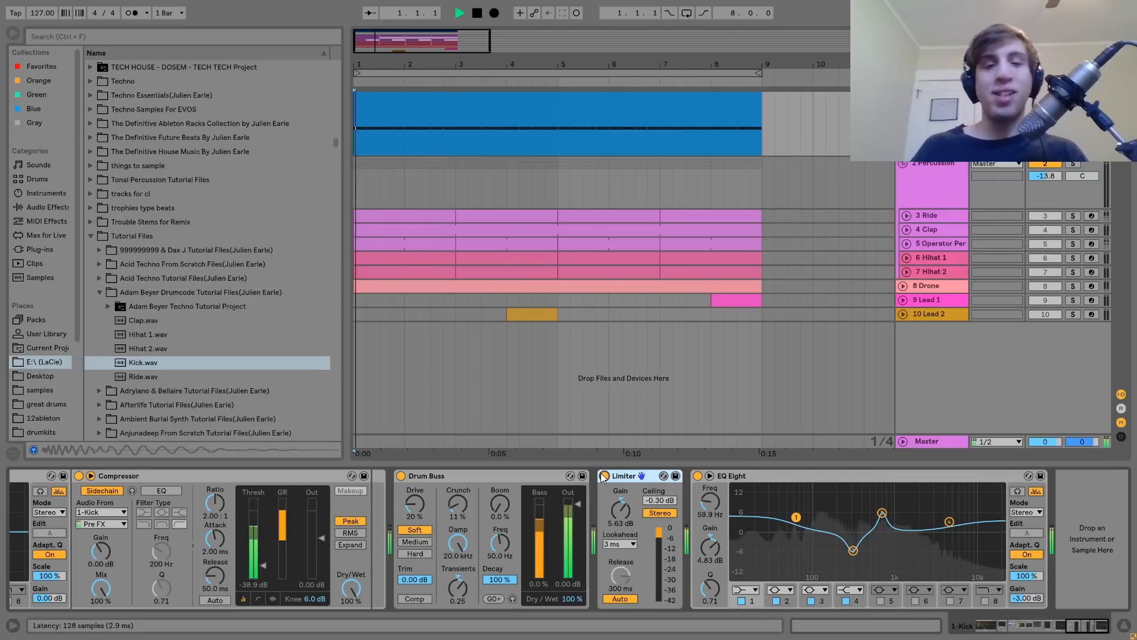
{"action": "key", "text": "space"}
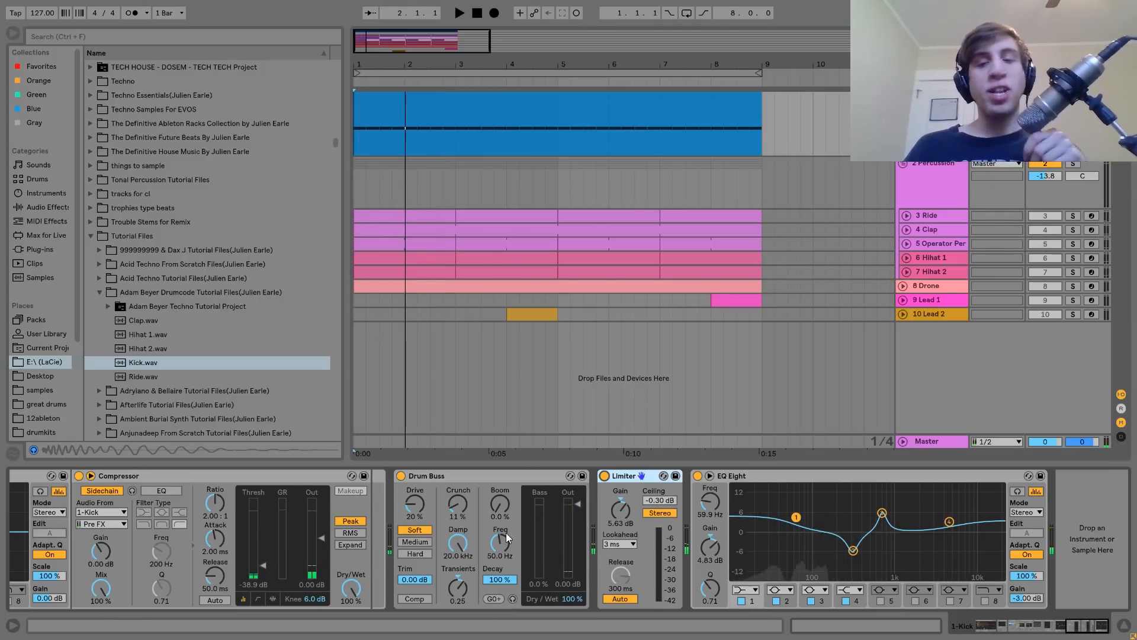
{"action": "key", "text": "space"}
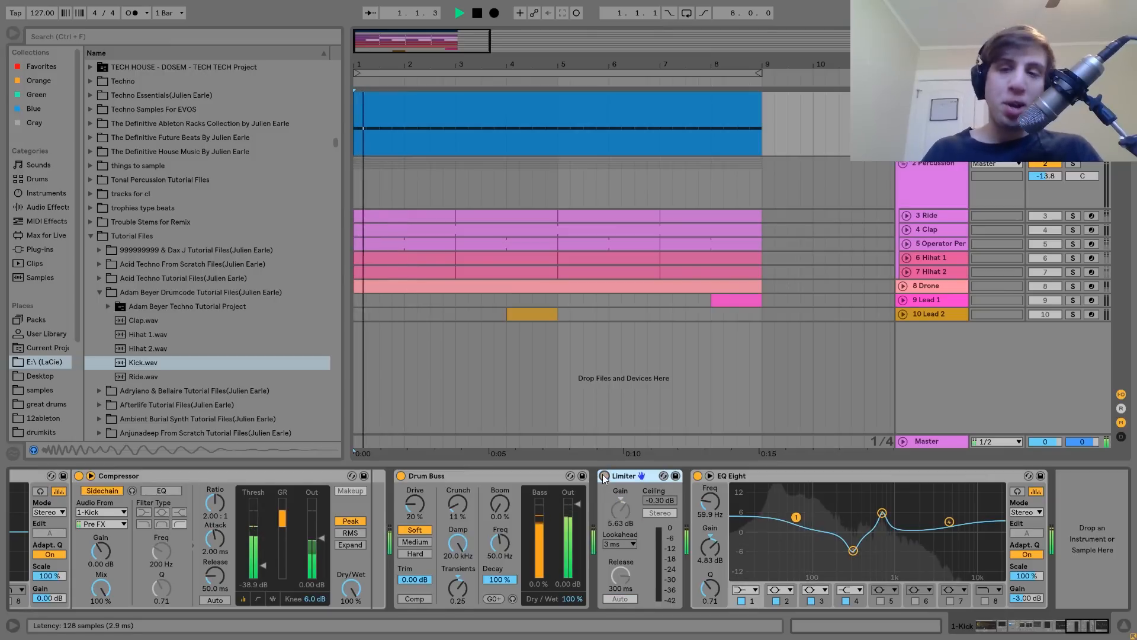
{"action": "key", "text": "space"}
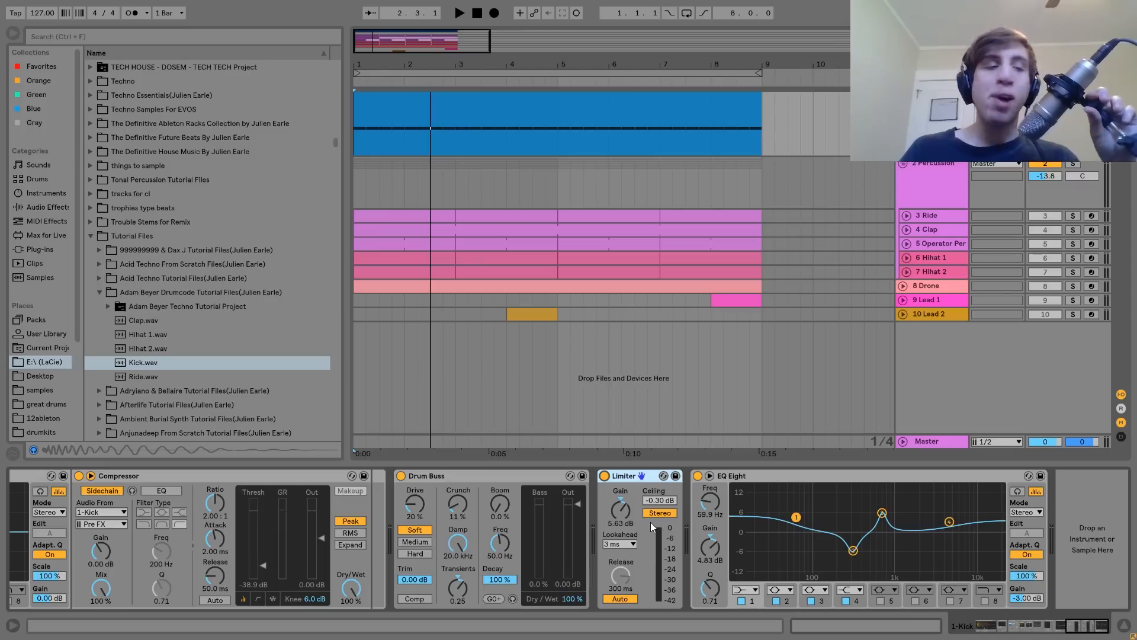
{"action": "key", "text": "space"}
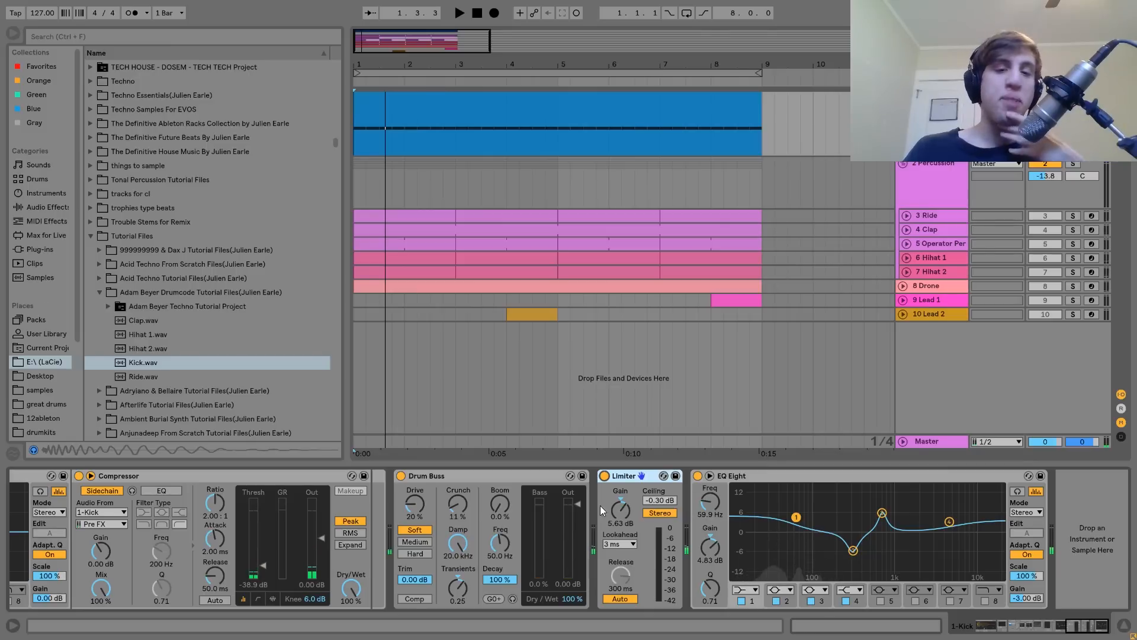
{"action": "key", "text": "space"}
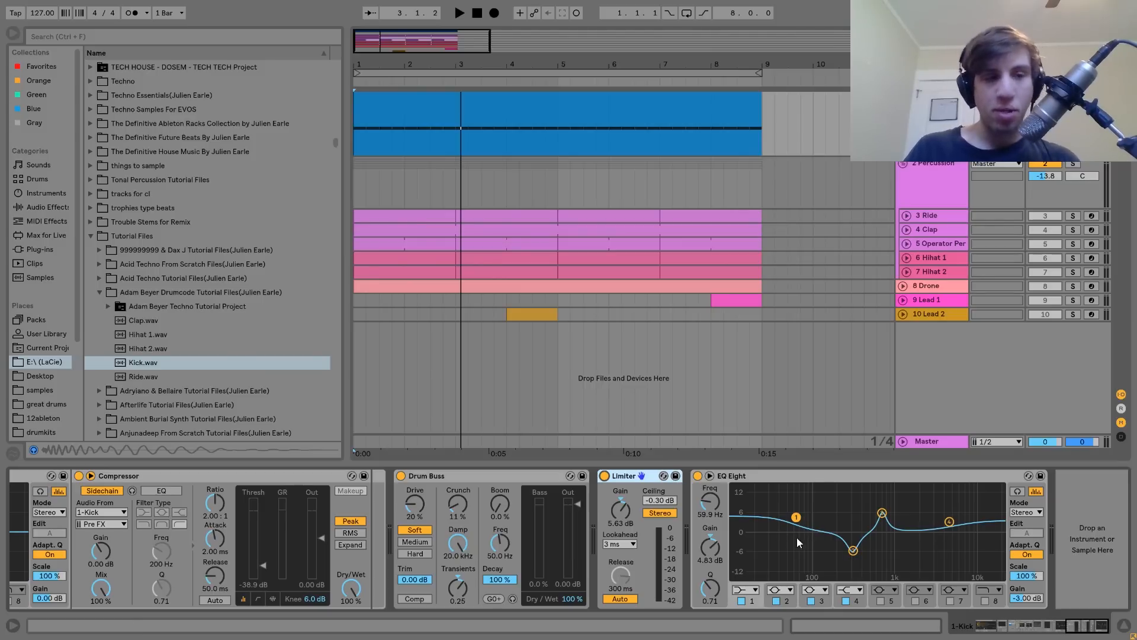
- Compare the kick with the final EQ Eight bypassed and enabled during playback
{"action": "left_click", "coordinate": [702, 475]}
{"action": "left_click", "coordinate": [702, 475]}
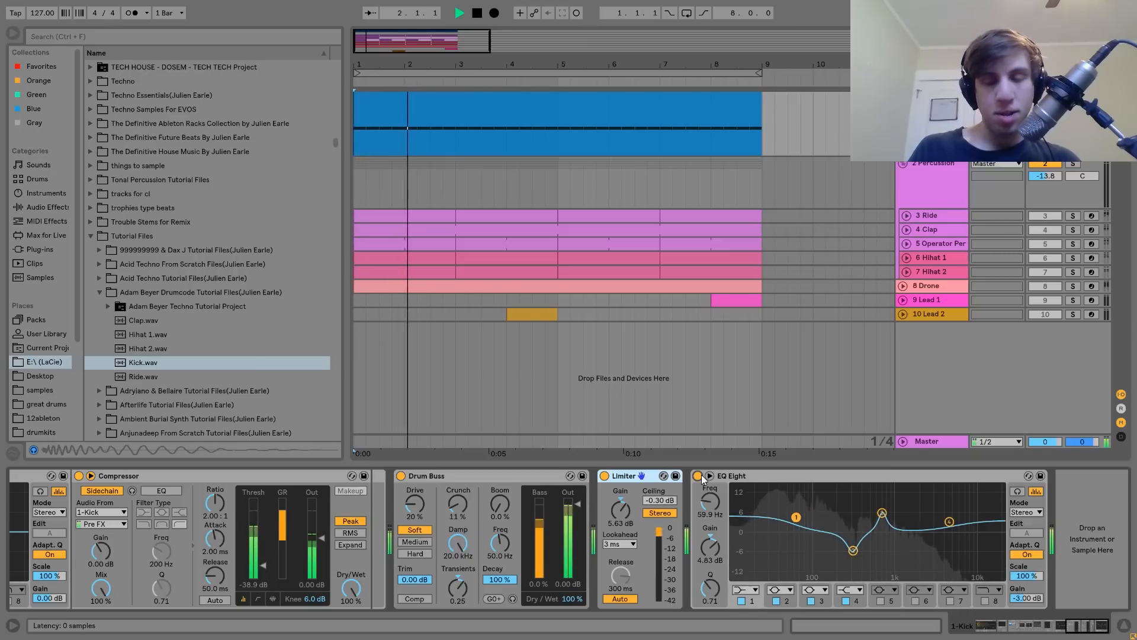
{"action": "key", "text": "space"}
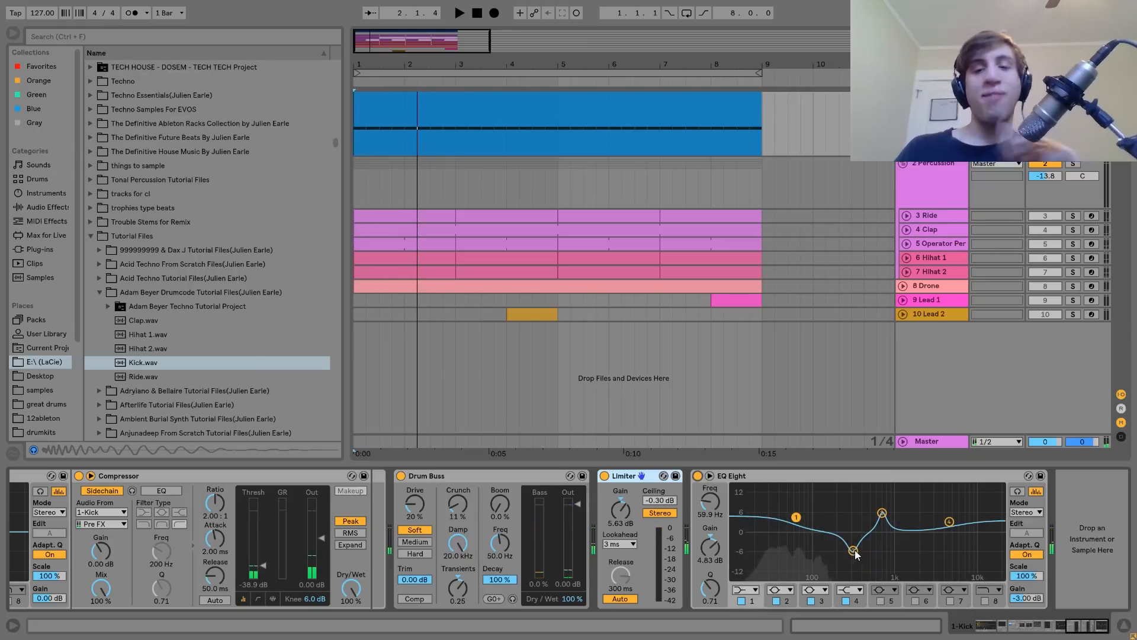
- Inspect the band 2 cut and the band 3 boost in the final EQ Eight while auditioning the kick
{"action": "left_click", "coordinate": [853, 551]}
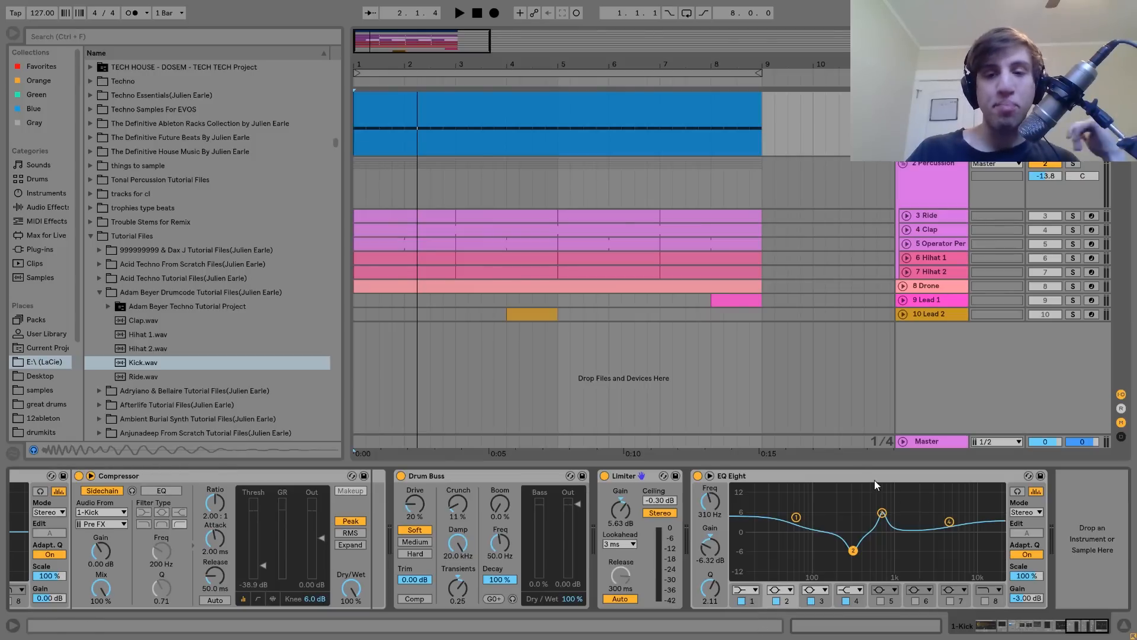
{"action": "key", "text": "space"}
{"action": "left_click", "coordinate": [882, 513]}
{"action": "key", "text": "space"}
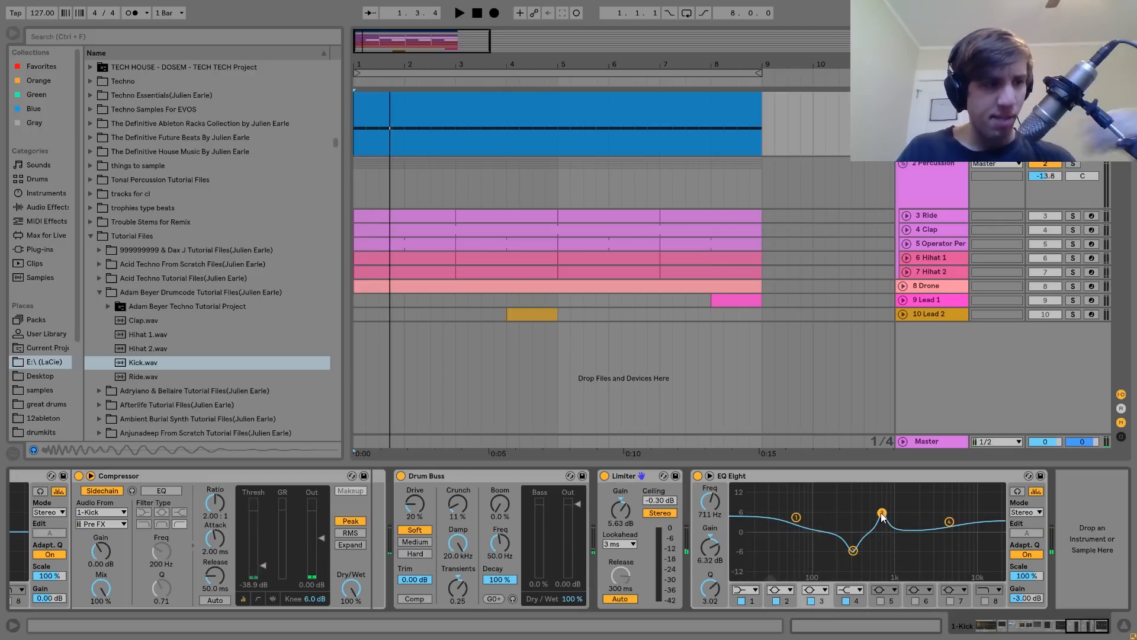
- Try flattening band 3 of the final EQ Eight to 0.62 dB at 774 Hz during playback, and undo the change
{"action": "key", "text": "space"}
{"action": "mouse_move", "coordinate": [881, 513]}
{"action": "left_mouse_down"}
{"action": "mouse_move", "coordinate": [881, 486]}
{"action": "mouse_move", "coordinate": [885, 530]}
{"action": "left_mouse_up"}
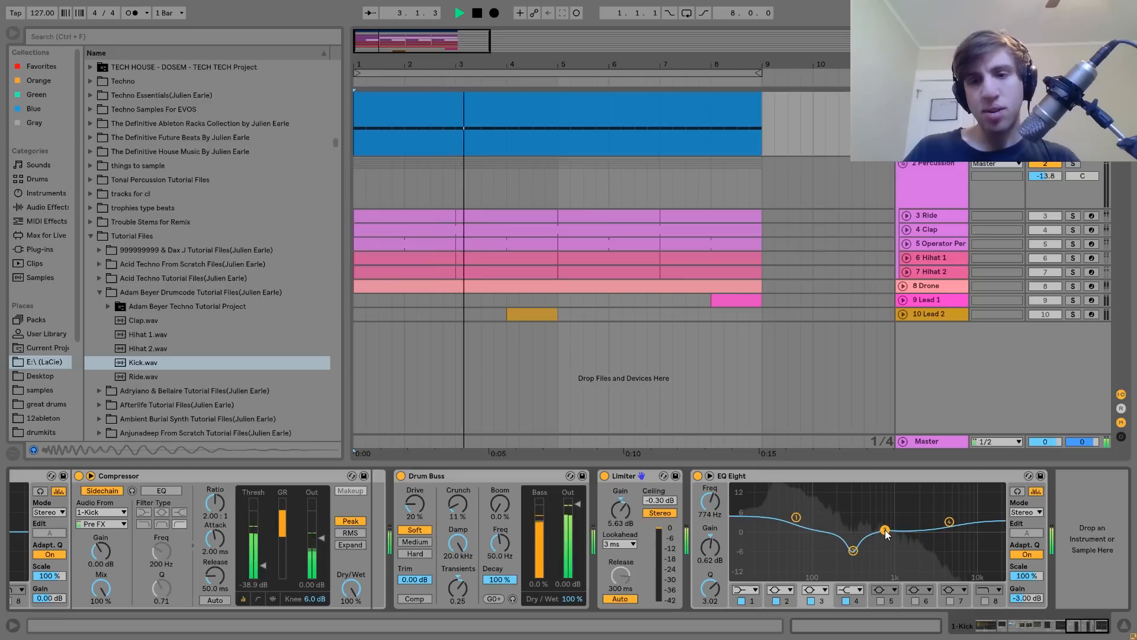
{"action": "key", "text": "ctrl+z"}
{"action": "key", "text": "space"}
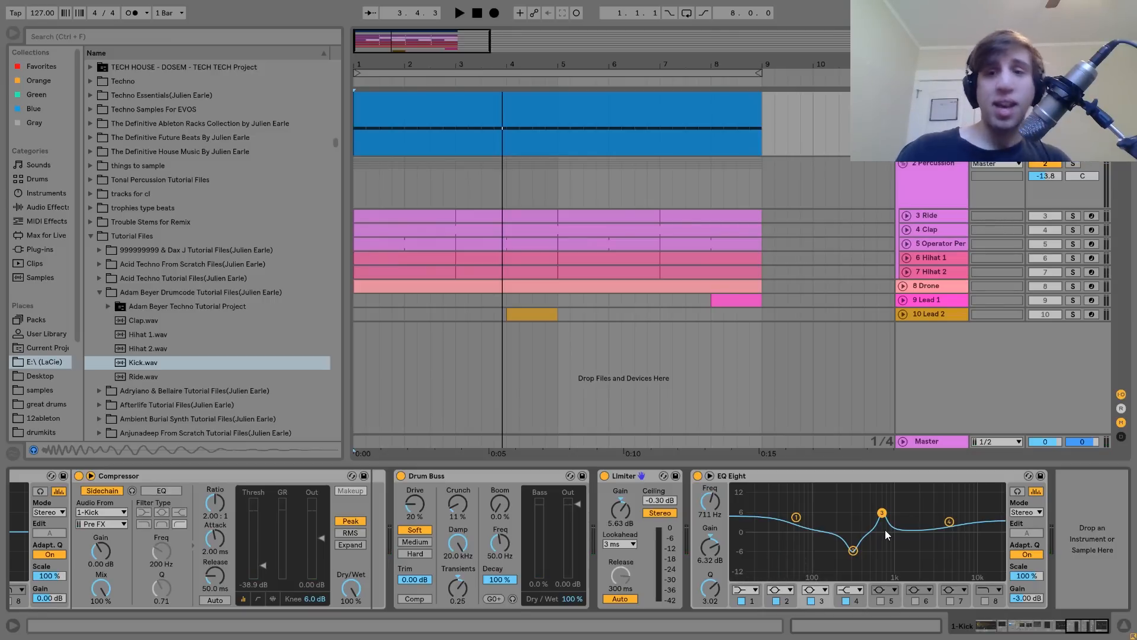
- Solo the Ride track, audition it, and select its source sample Ride.wav in the browser
{"action": "left_click", "coordinate": [935, 215]}
{"action": "left_click", "coordinate": [1072, 215]}
{"action": "key", "text": "space"}
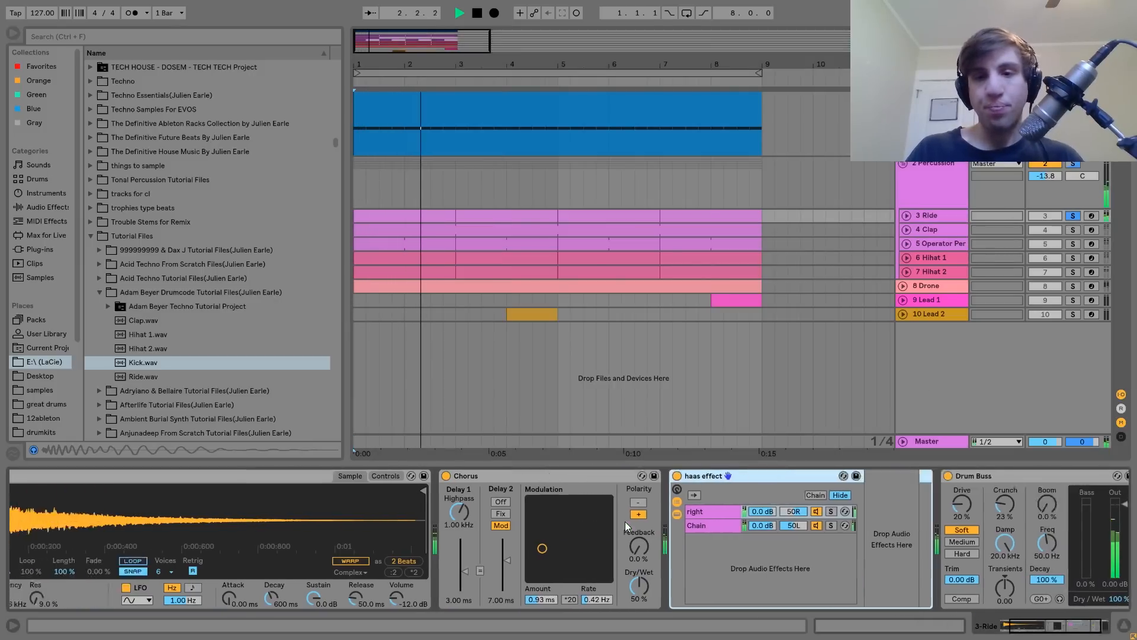
{"action": "key", "text": "space"}
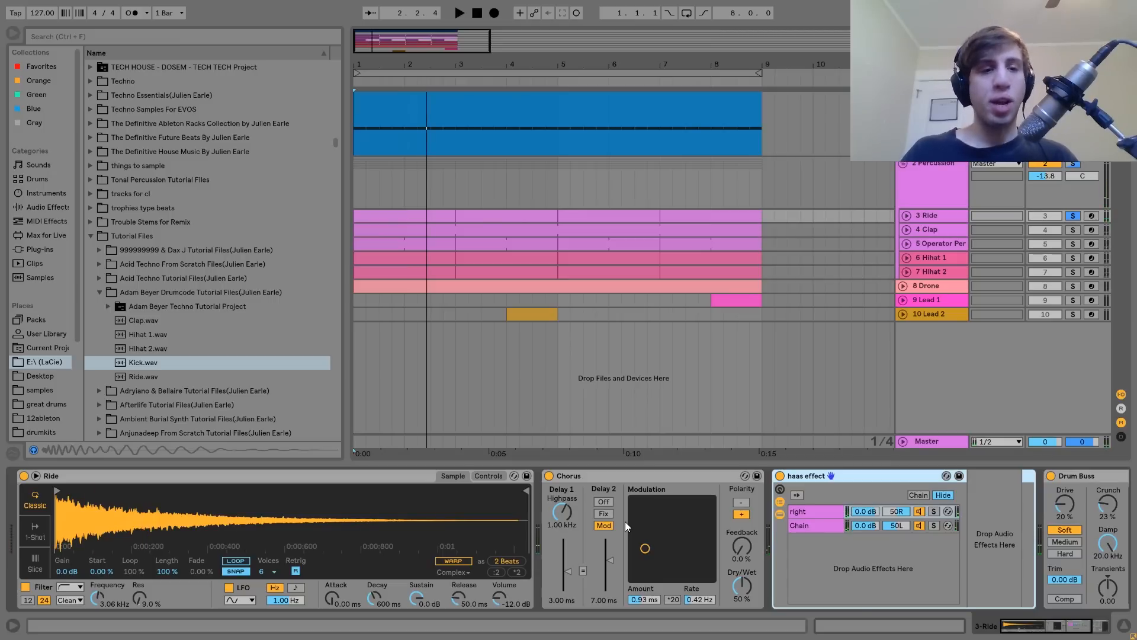
{"action": "left_click", "coordinate": [133, 378]}
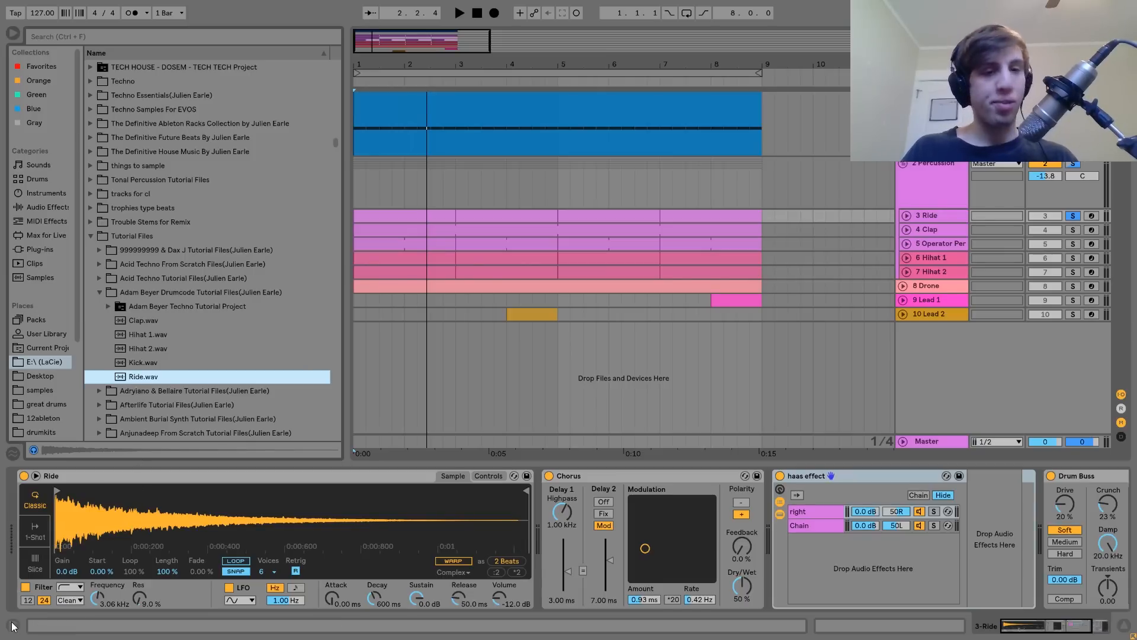
- Play the full mix with the Ride track unsoloed, and solo the ride again to audition it alone
{"action": "left_click", "coordinate": [1066, 215]}
{"action": "key", "text": "space"}
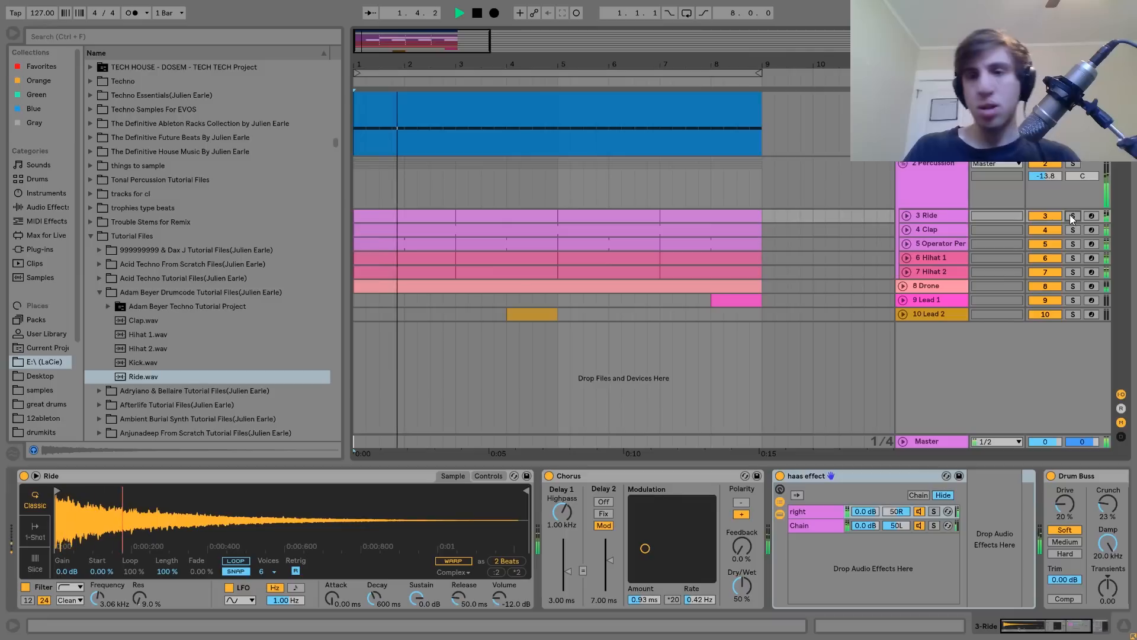
{"action": "left_click", "coordinate": [1072, 216]}
{"action": "key", "text": "space"}
{"action": "key", "text": "space"}
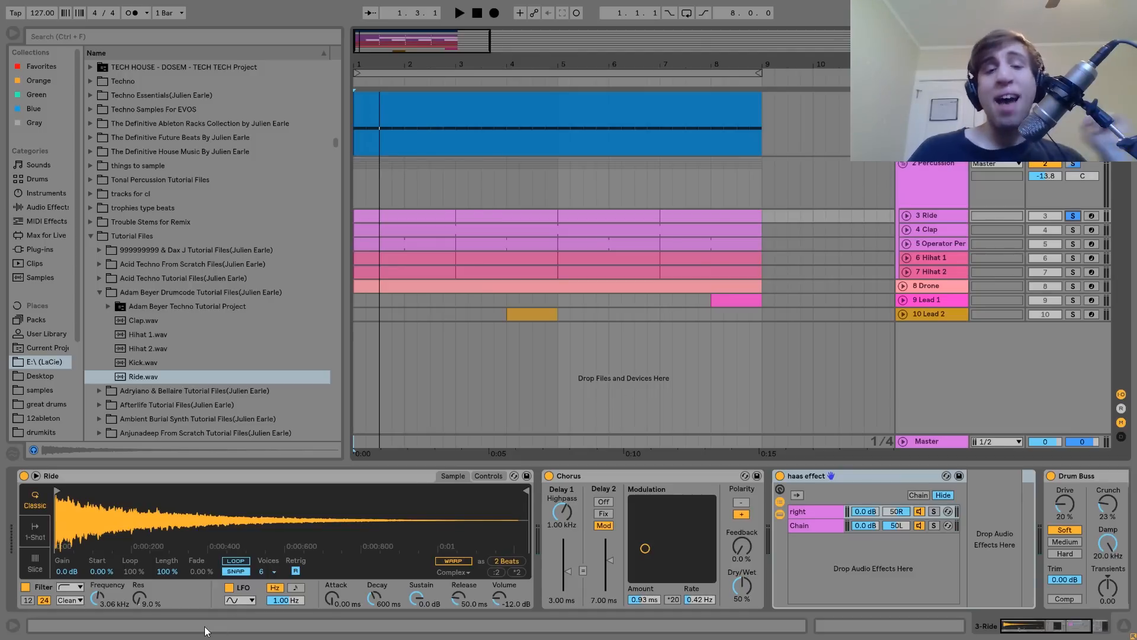
- Audition the ride with the haas effect rack bypassed, and undo the bypass
{"action": "scroll", "coordinate": [570, 560], "scroll_direction": "down", "scroll_amount": 3}
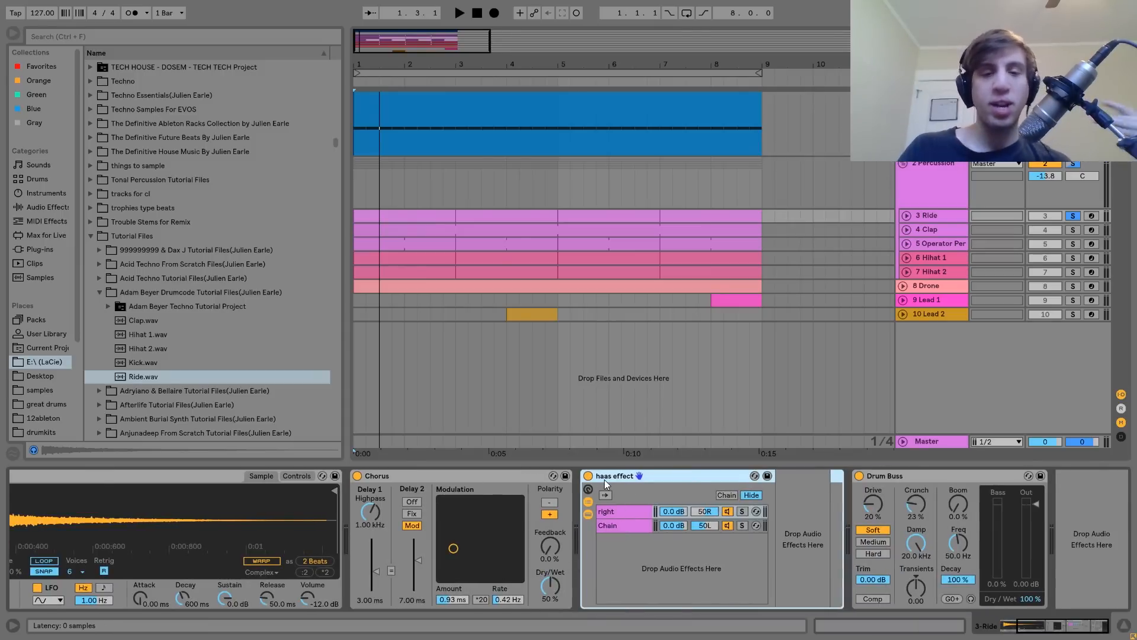
{"action": "left_click", "coordinate": [588, 476]}
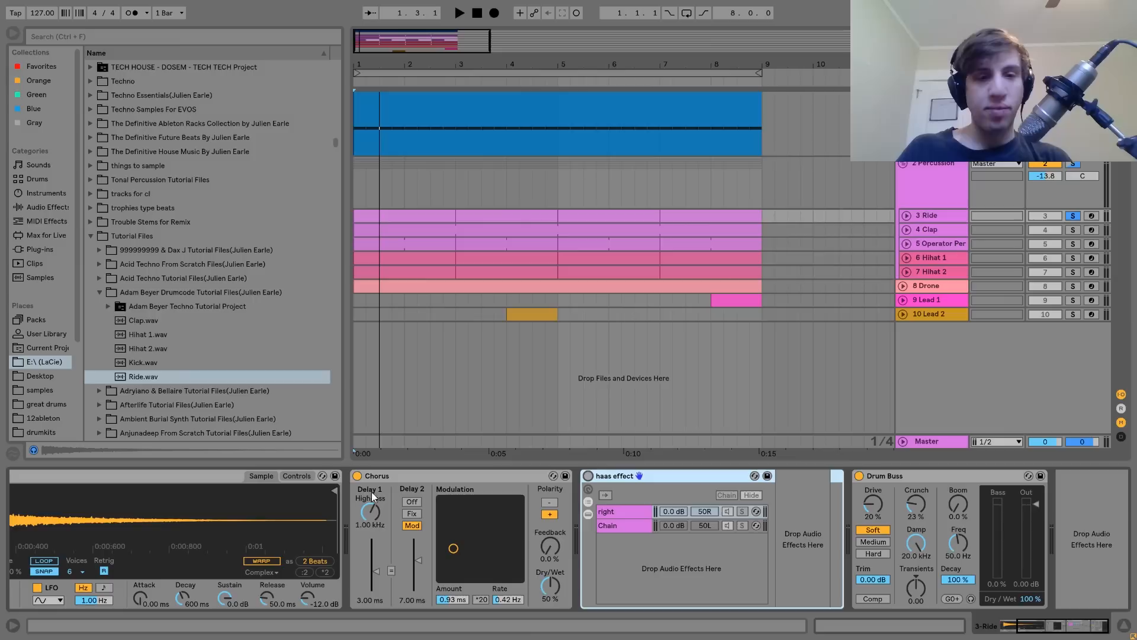
{"action": "key", "text": "space"}
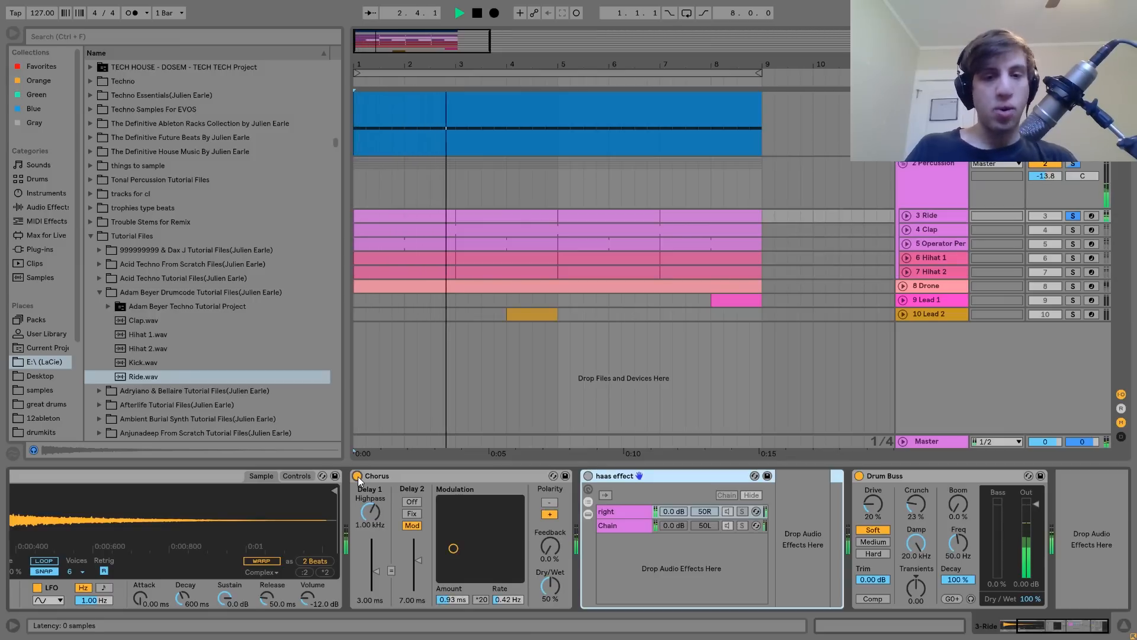
{"action": "key", "text": "ctrl+z"}
{"action": "key", "text": "space"}
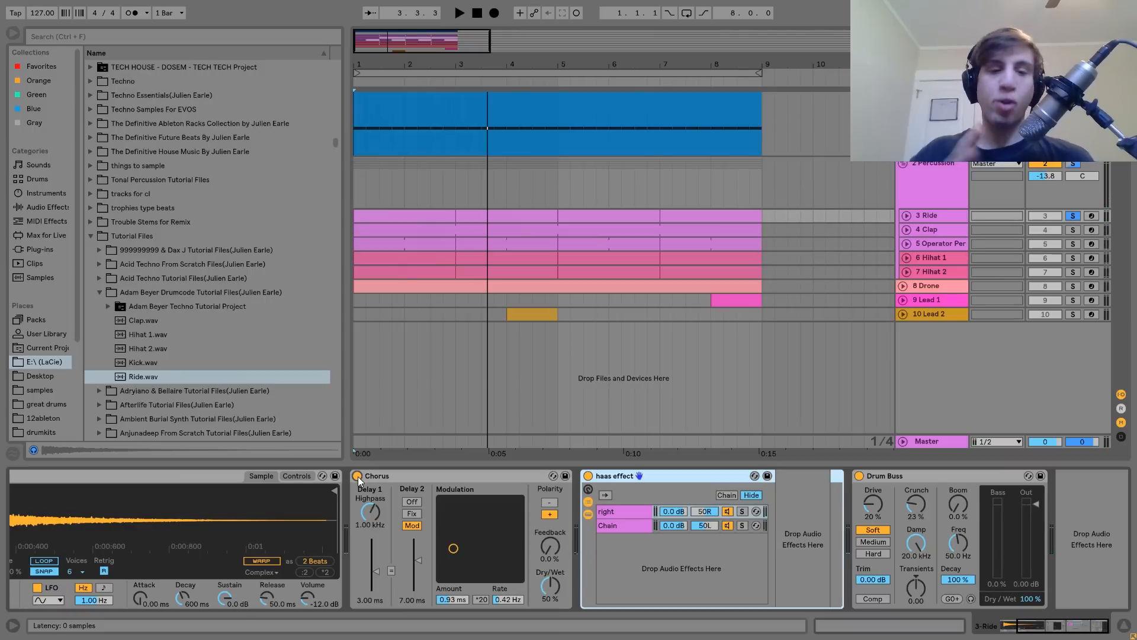
- Audition the ride with both the haas effect rack and the Chorus bypassed, and re-enable both during playback
{"action": "left_click", "coordinate": [588, 476]}
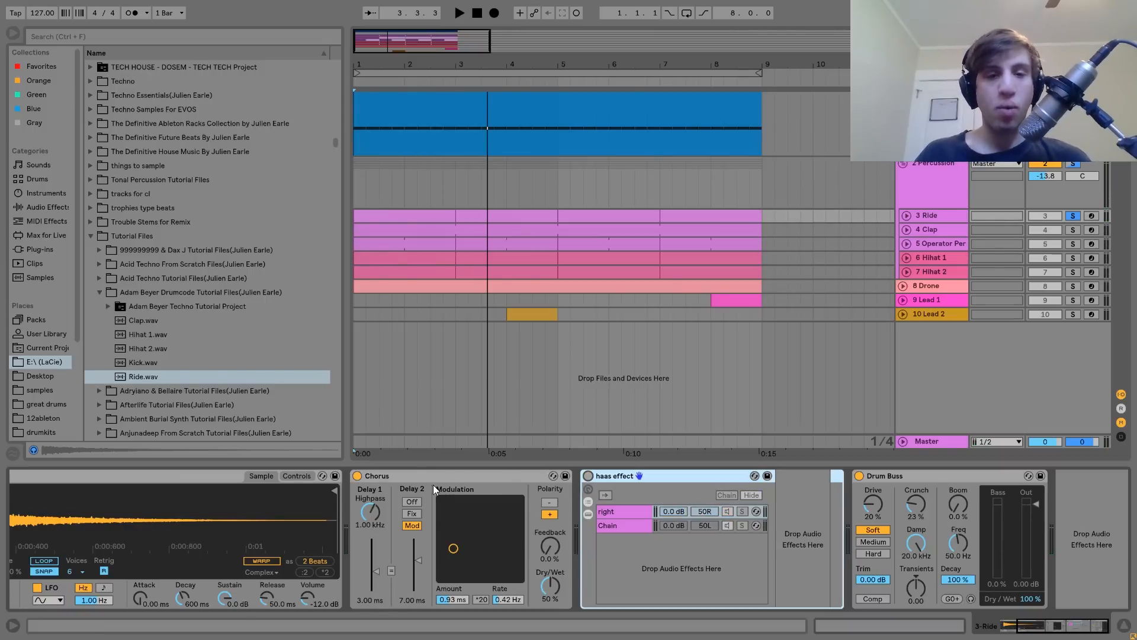
{"action": "left_click", "coordinate": [357, 476]}
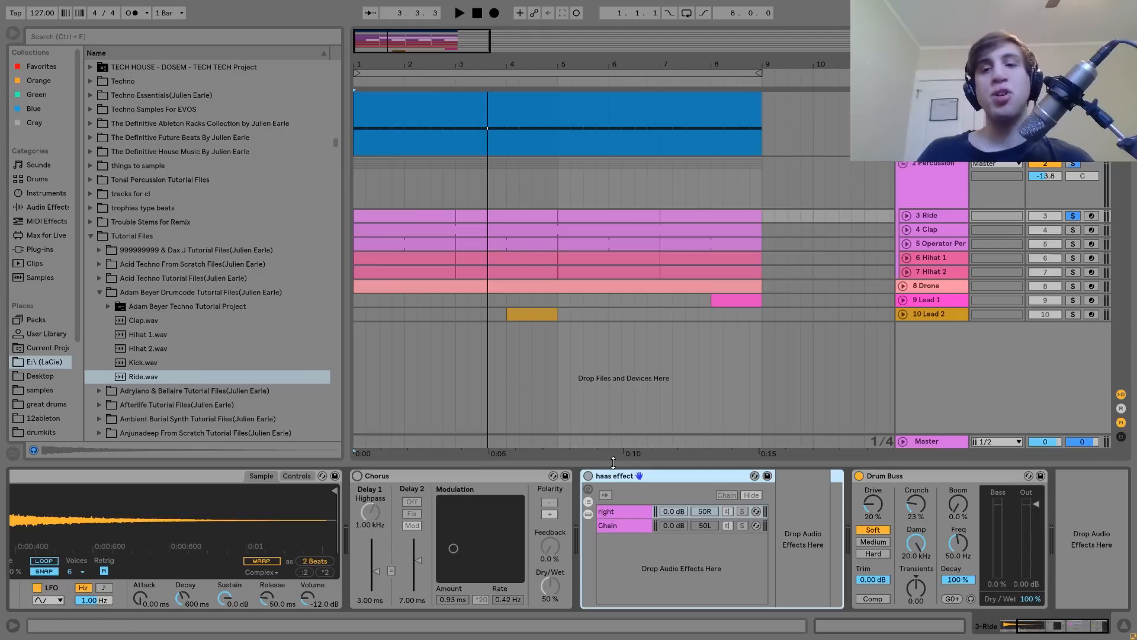
{"action": "key", "text": "space"}
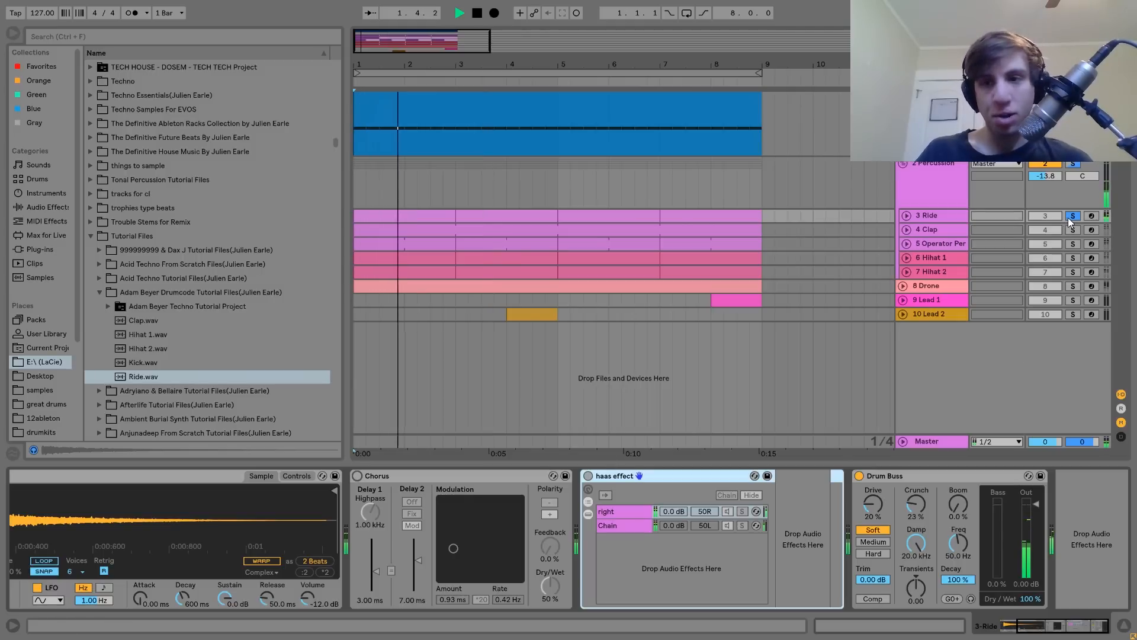
{"action": "key", "text": "space"}
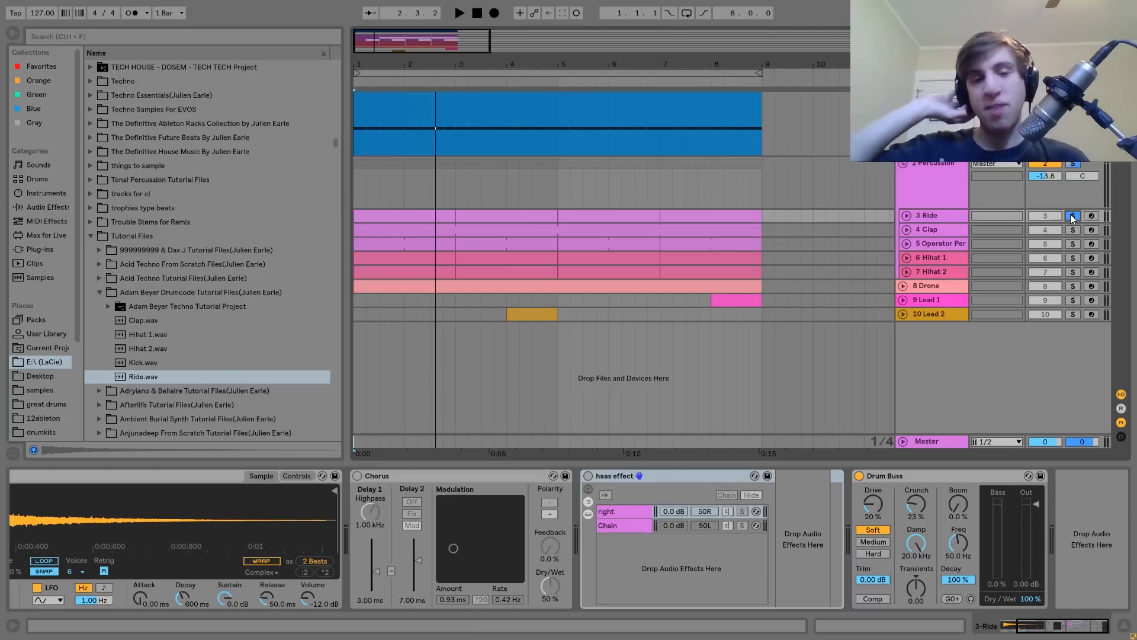
{"action": "key", "text": "space"}
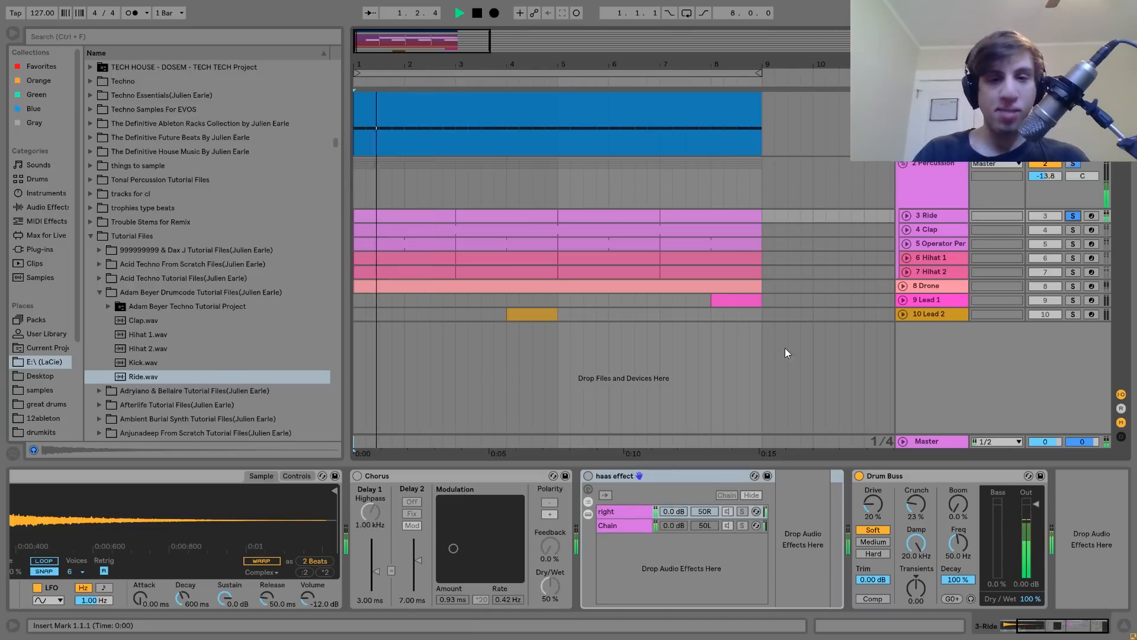
{"action": "left_click", "coordinate": [589, 476]}
{"action": "left_click", "coordinate": [357, 476]}
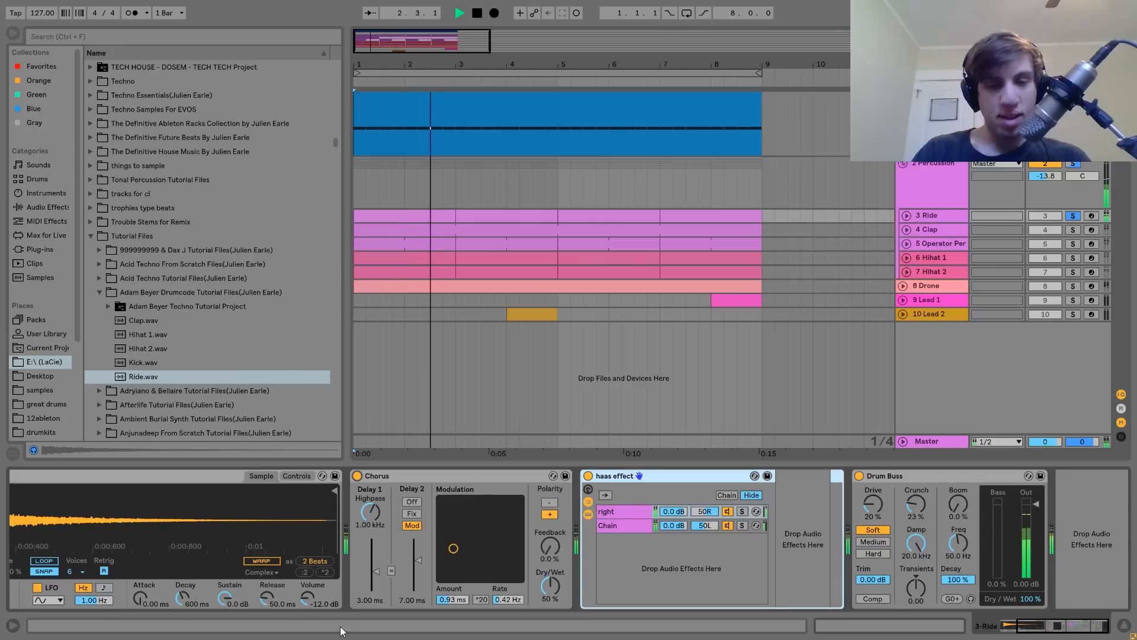
{"action": "key", "text": "space"}
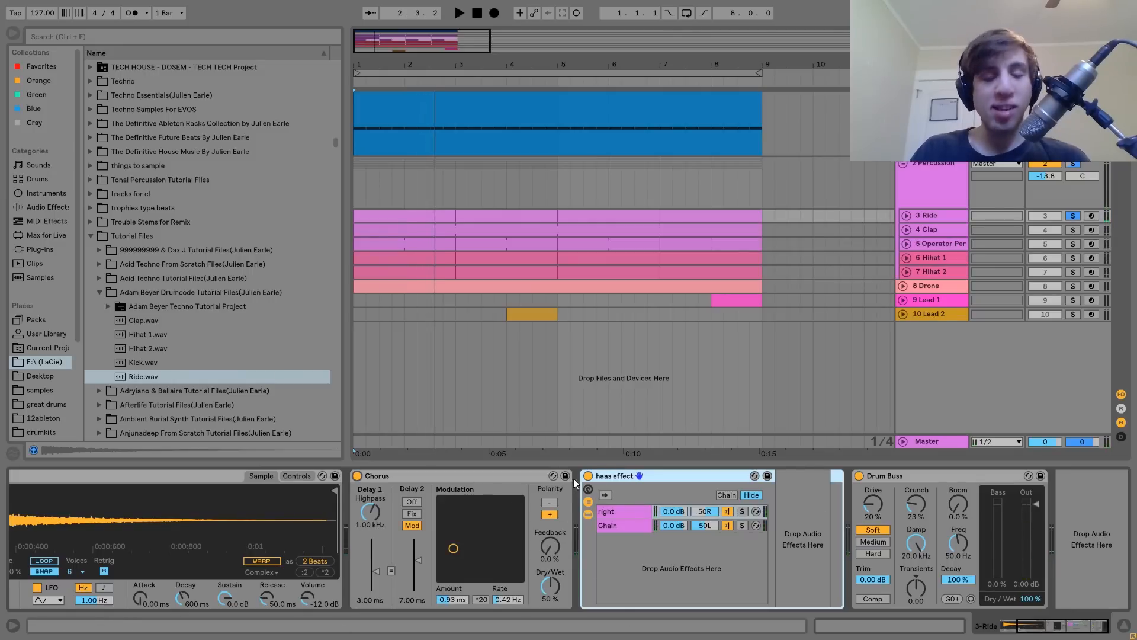
- Compare the ride with the Chorus off and on while the haas effect rack is bypassed, and re-enable the rack
{"action": "left_click", "coordinate": [425, 478]}
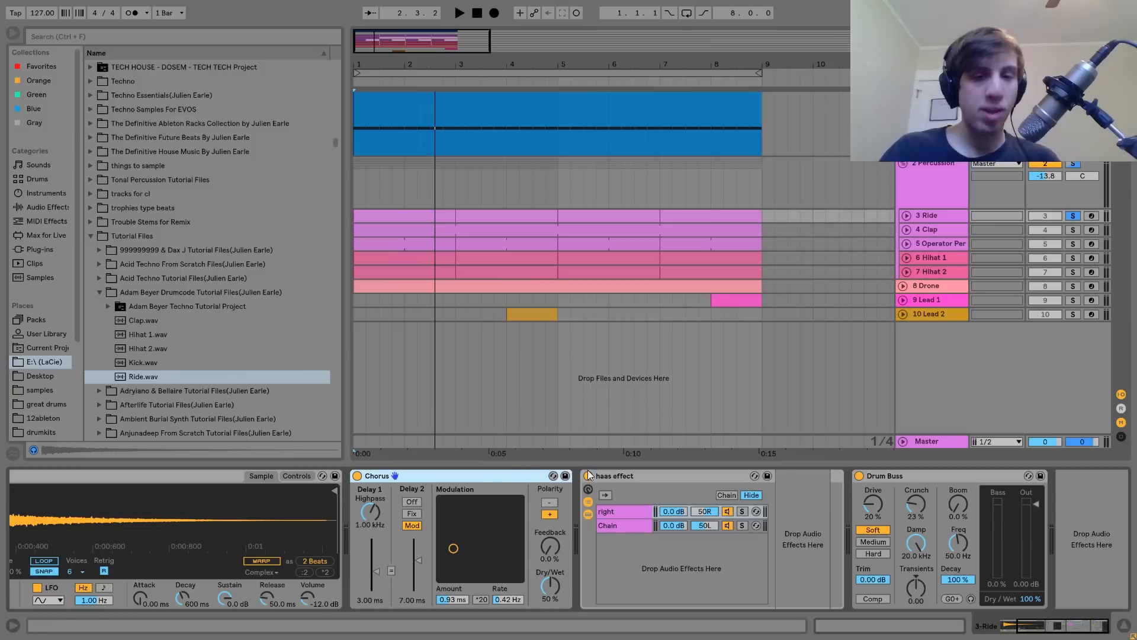
{"action": "left_click", "coordinate": [589, 476]}
{"action": "key", "text": "space"}
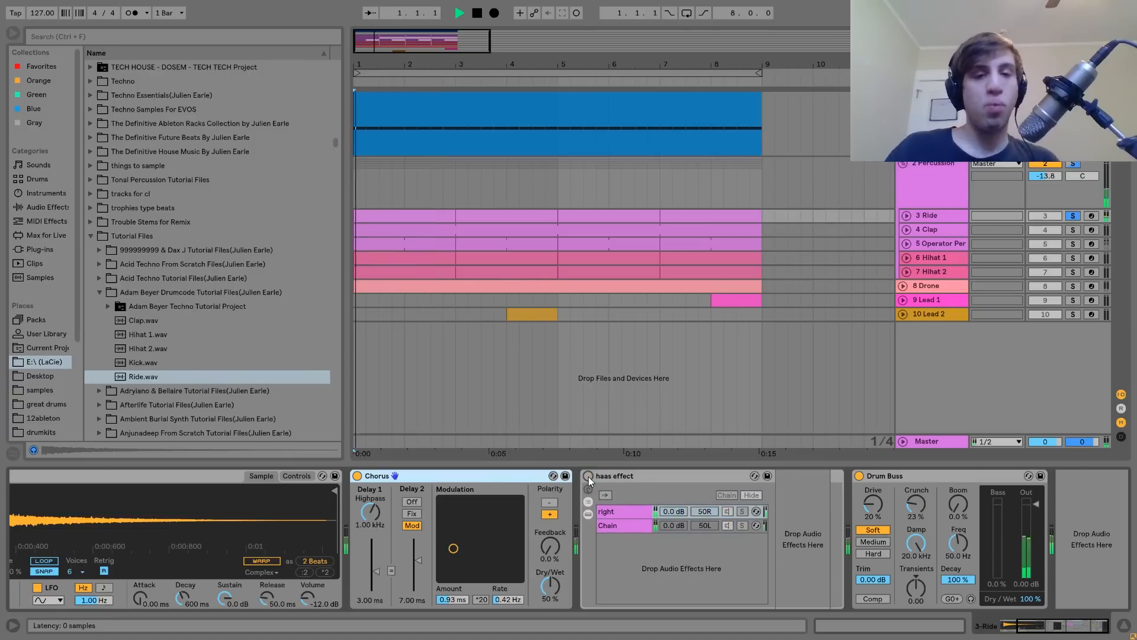
{"action": "left_click", "coordinate": [357, 476]}
{"action": "left_click", "coordinate": [357, 475]}
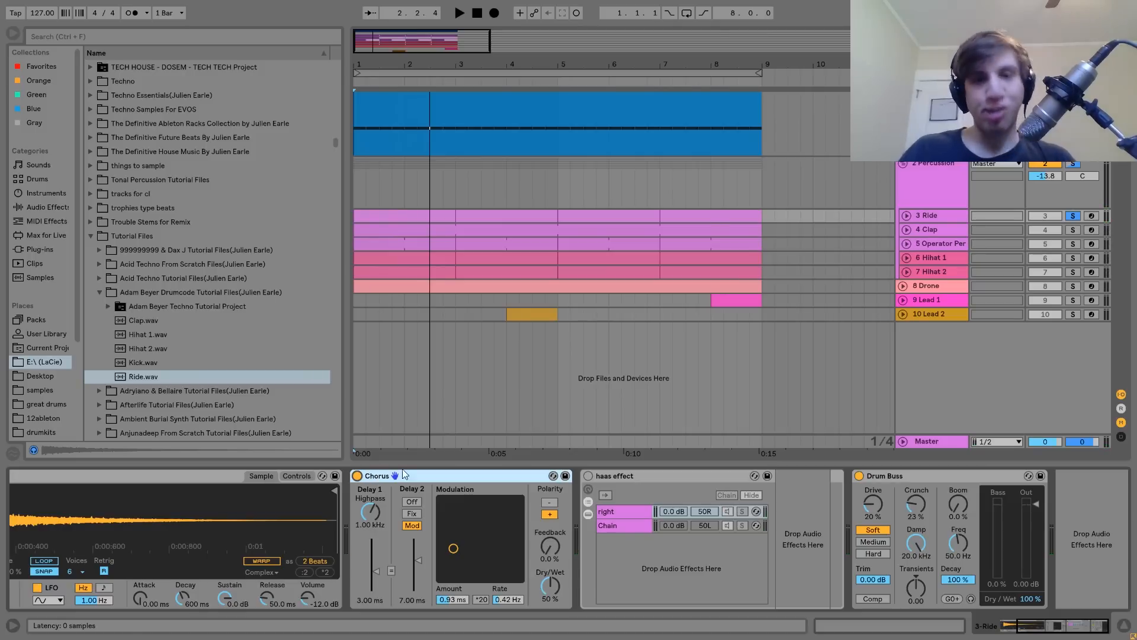
{"action": "left_click", "coordinate": [613, 477]}
{"action": "left_click", "coordinate": [588, 476]}
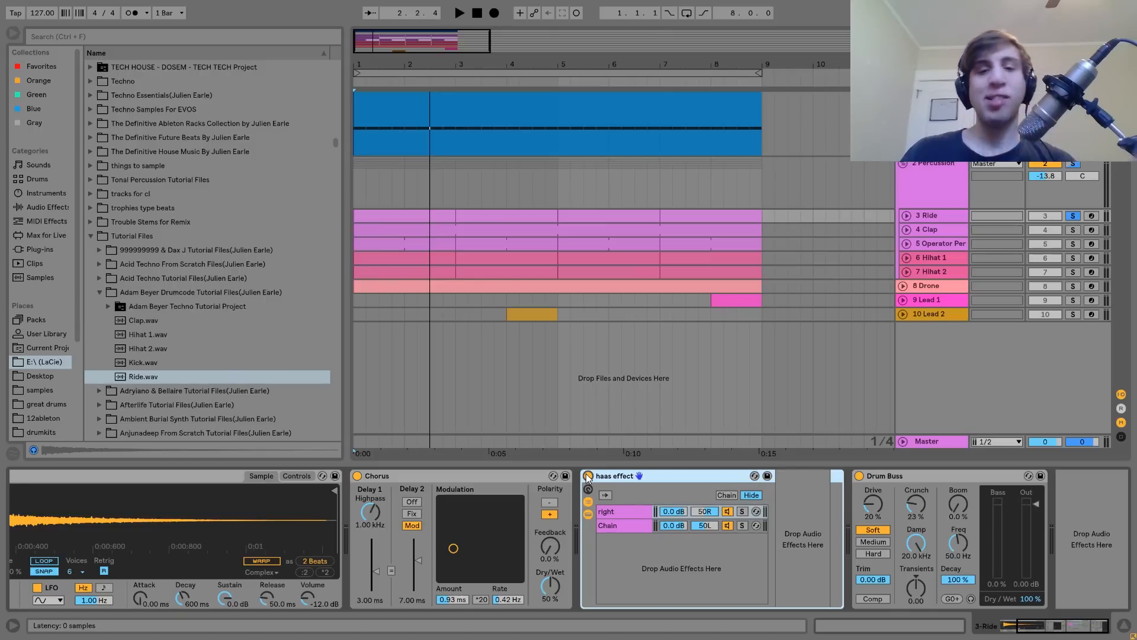
- Examine the haas effect rack's two chains, including the Simple Delay on the chain panned 50L
{"action": "left_click", "coordinate": [628, 526]}
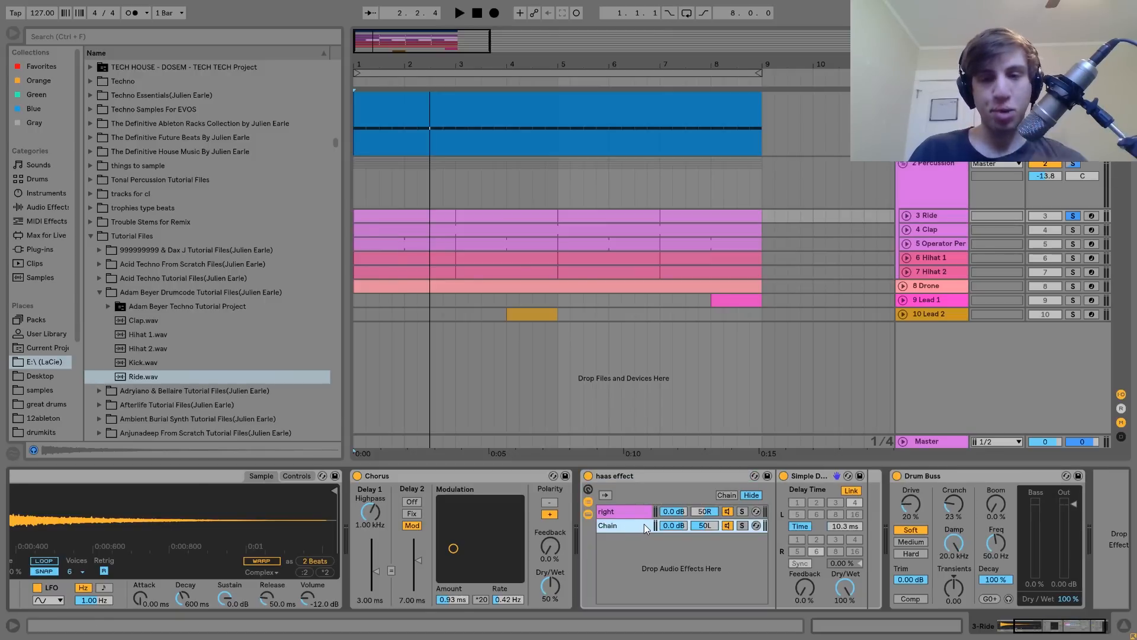
{"action": "left_click", "coordinate": [805, 476]}
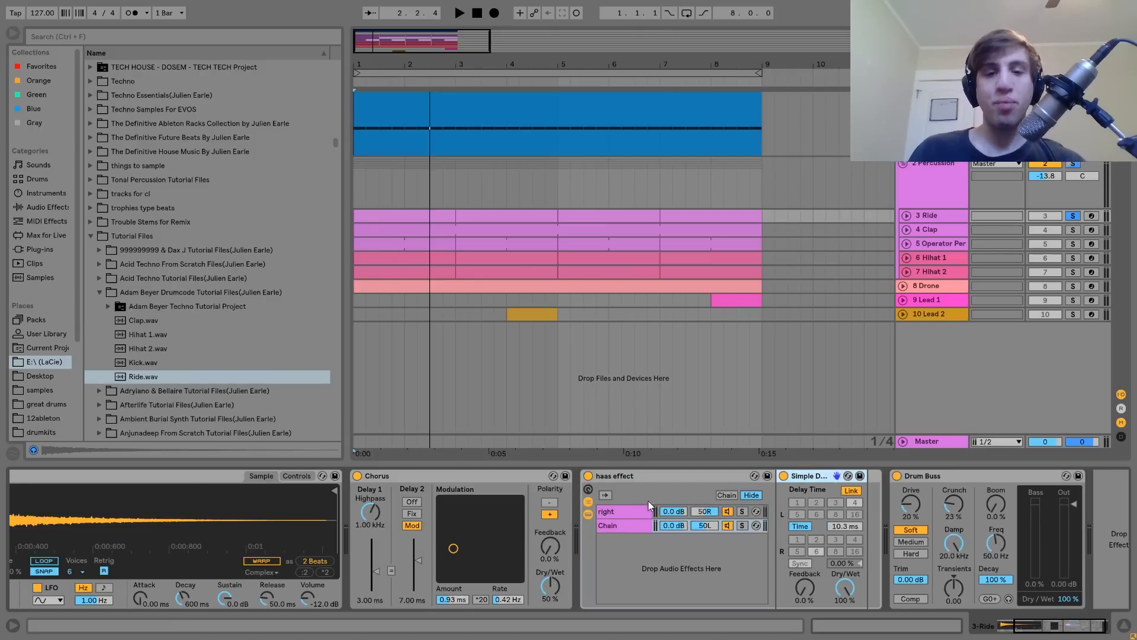
{"action": "left_click", "coordinate": [621, 480]}
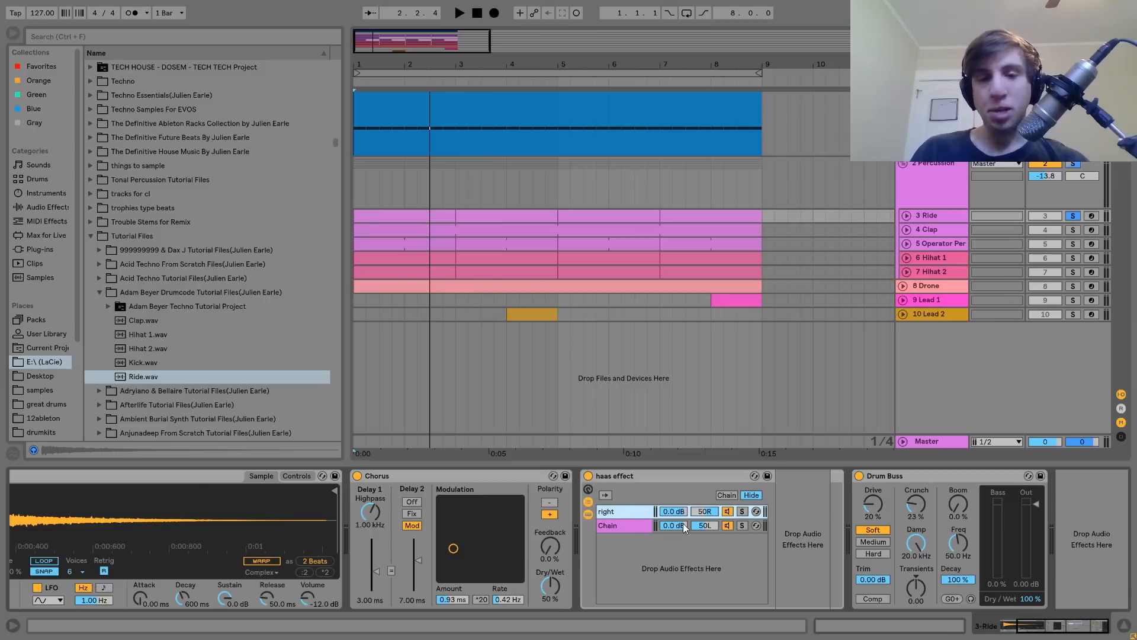
- Audition the ride with the Simple Delay shown on the haas effect rack's 50L chain
{"action": "left_click", "coordinate": [636, 524]}
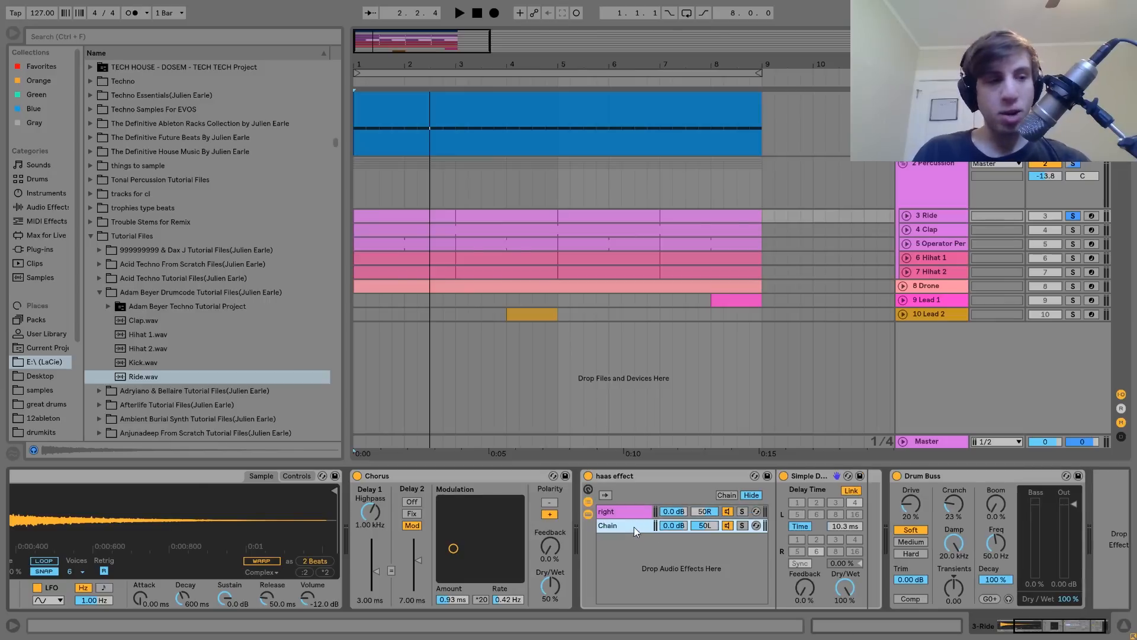
{"action": "left_click", "coordinate": [818, 471]}
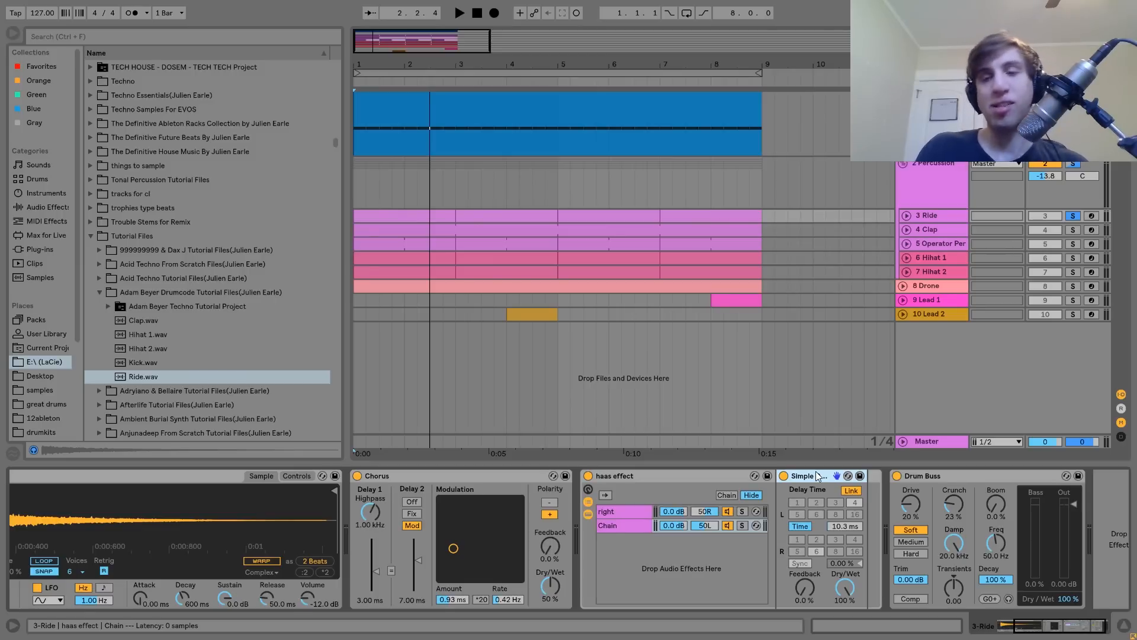
{"action": "key", "text": "space"}
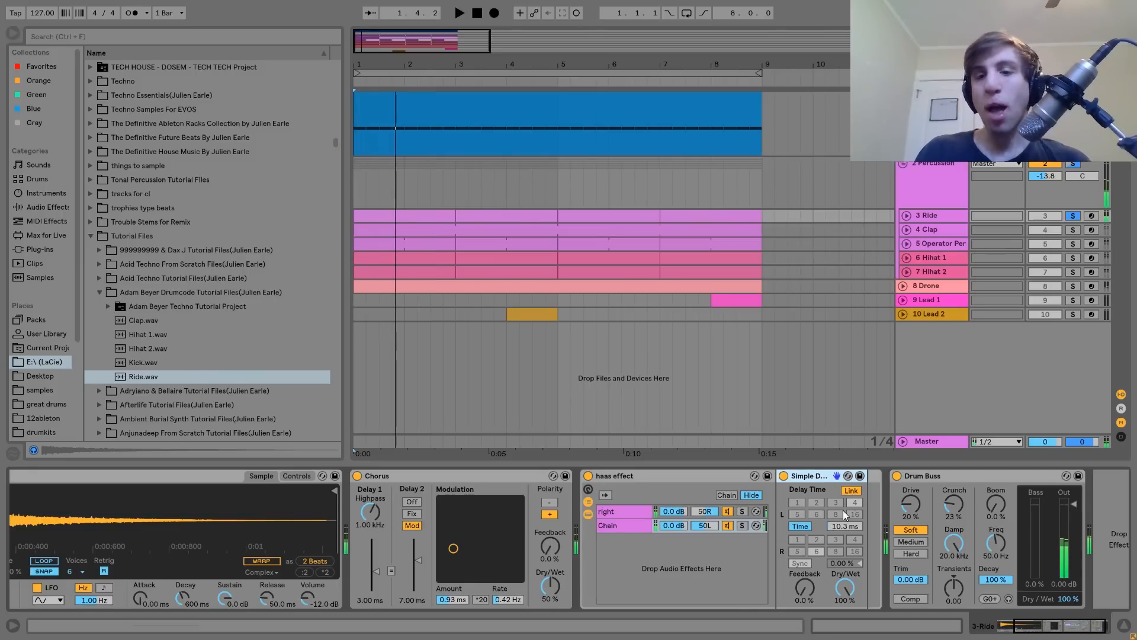
{"action": "scroll", "coordinate": [844, 510], "scroll_direction": "down", "scroll_amount": 2}
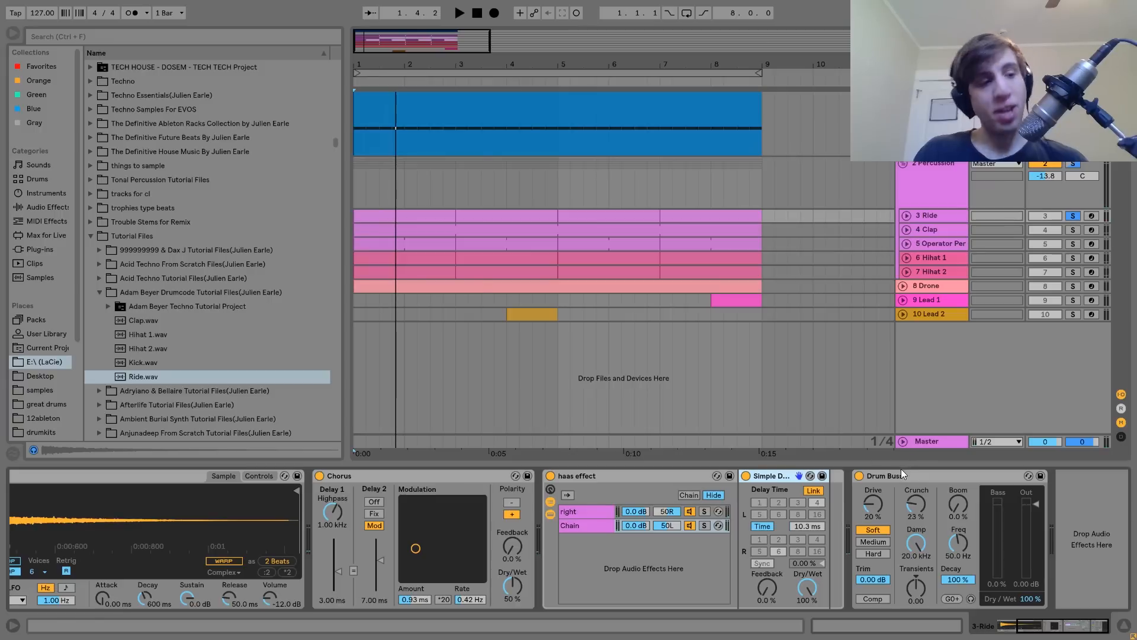
- Compare the ride with the Drum Buss bypassed and enabled during playback
{"action": "left_click", "coordinate": [886, 474]}
{"action": "key", "text": "space"}
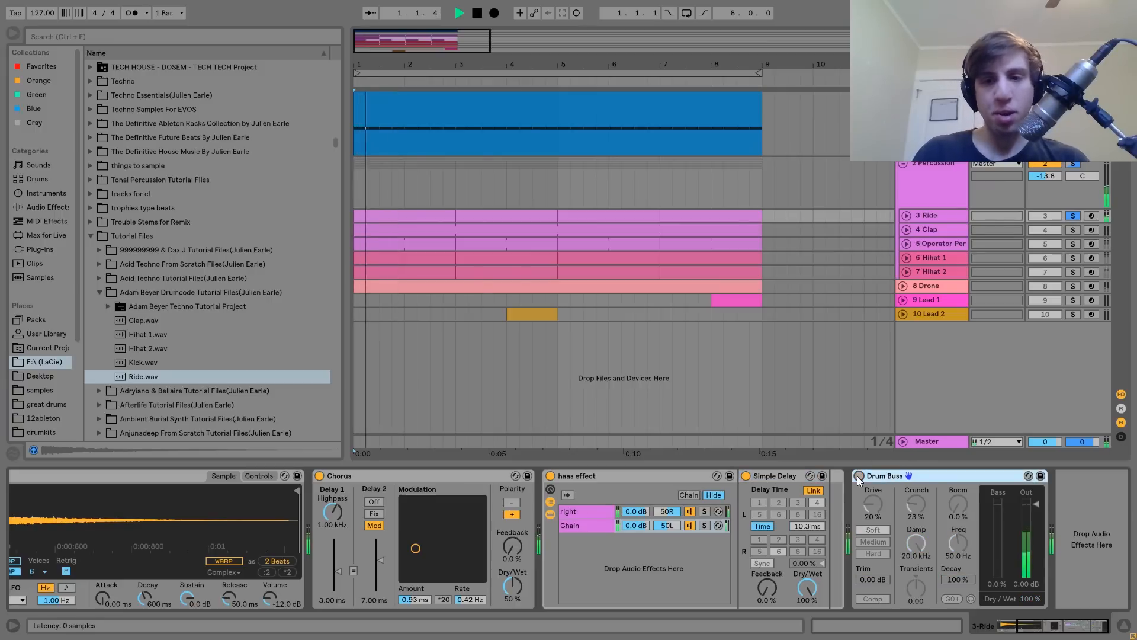
{"action": "key", "text": "space"}
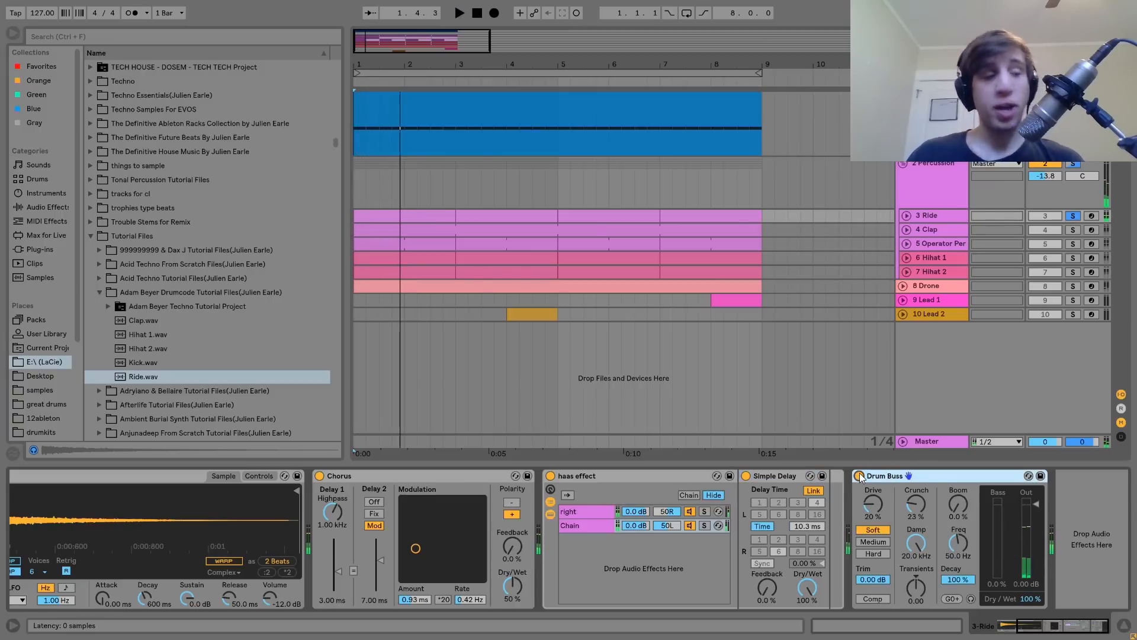
- Solo the Clap track instead of the ride and audition it with the track unfolded
{"action": "left_click", "coordinate": [1072, 230]}
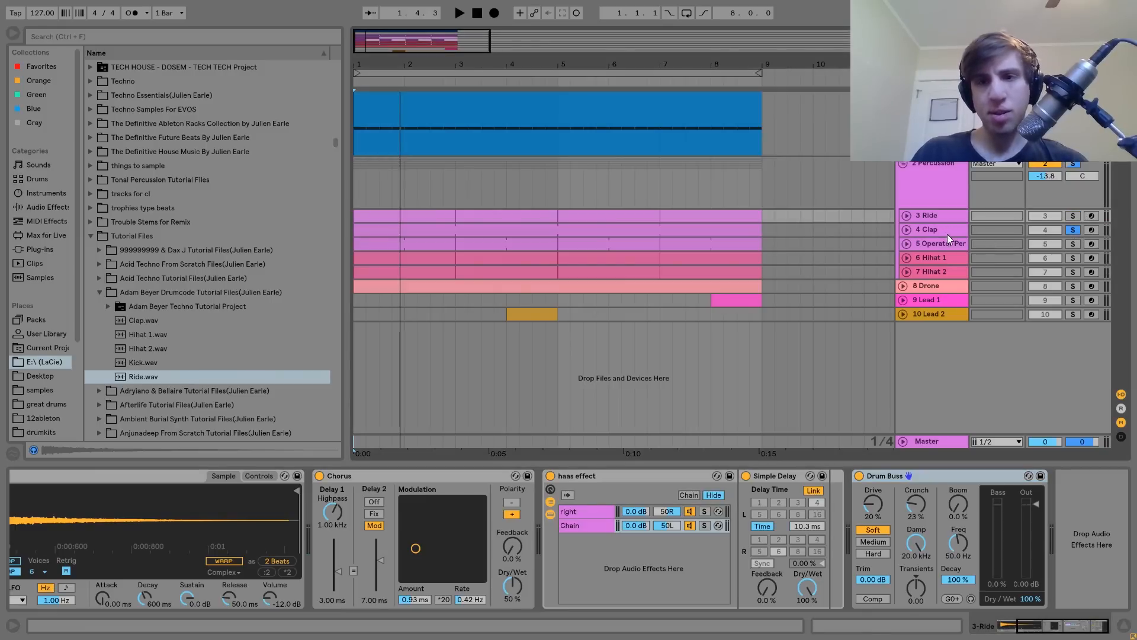
{"action": "key", "text": "space"}
{"action": "left_click", "coordinate": [925, 230]}
{"action": "left_click", "coordinate": [906, 230]}
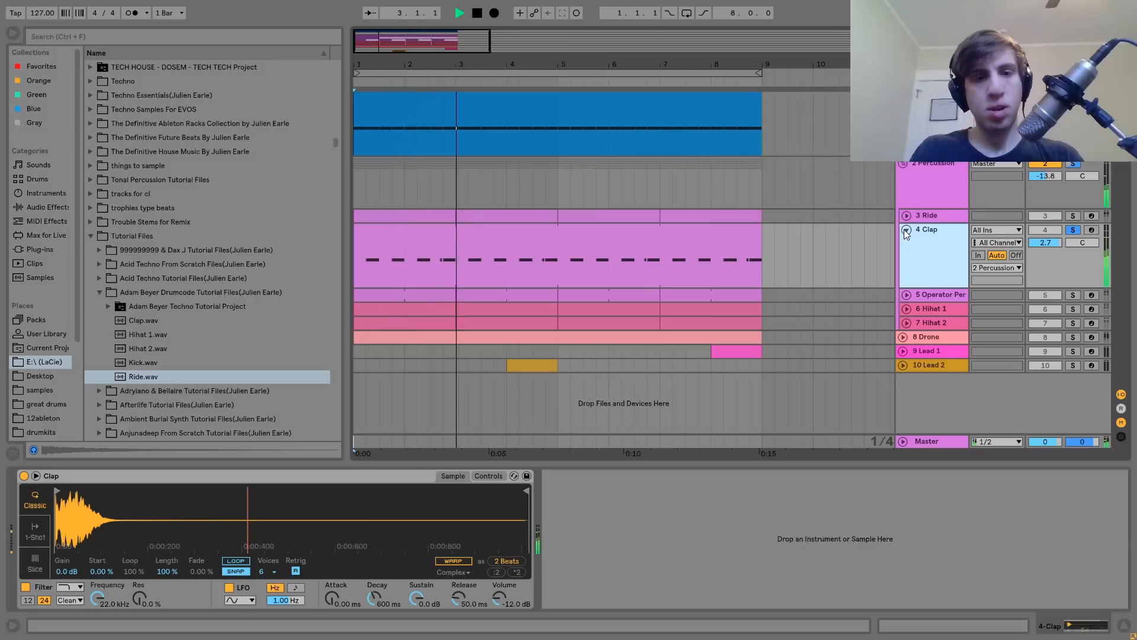
{"action": "key", "text": "space"}
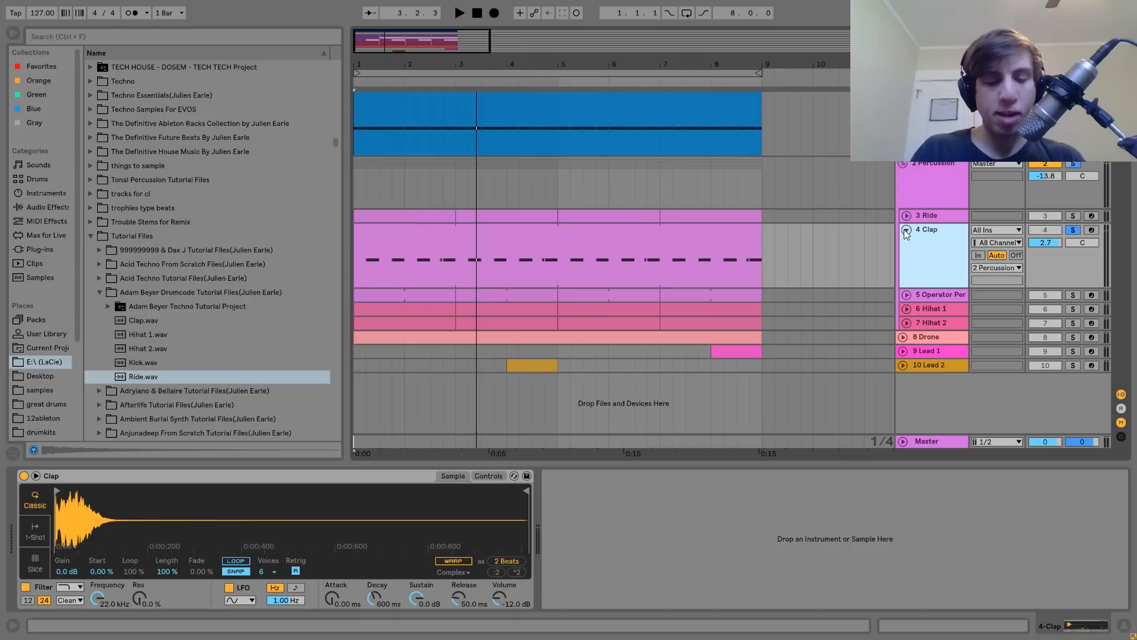
- Replay the opening bars of the soloed clap several times to examine its rhythm and sound
{"action": "key", "text": "space"}
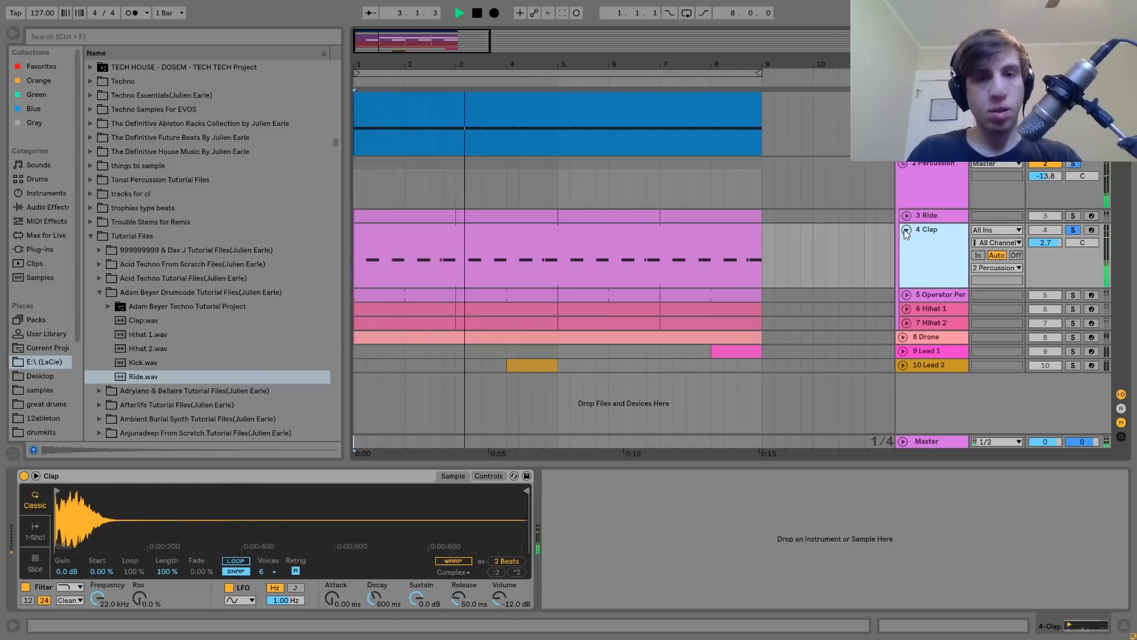
{"action": "key", "text": "space"}
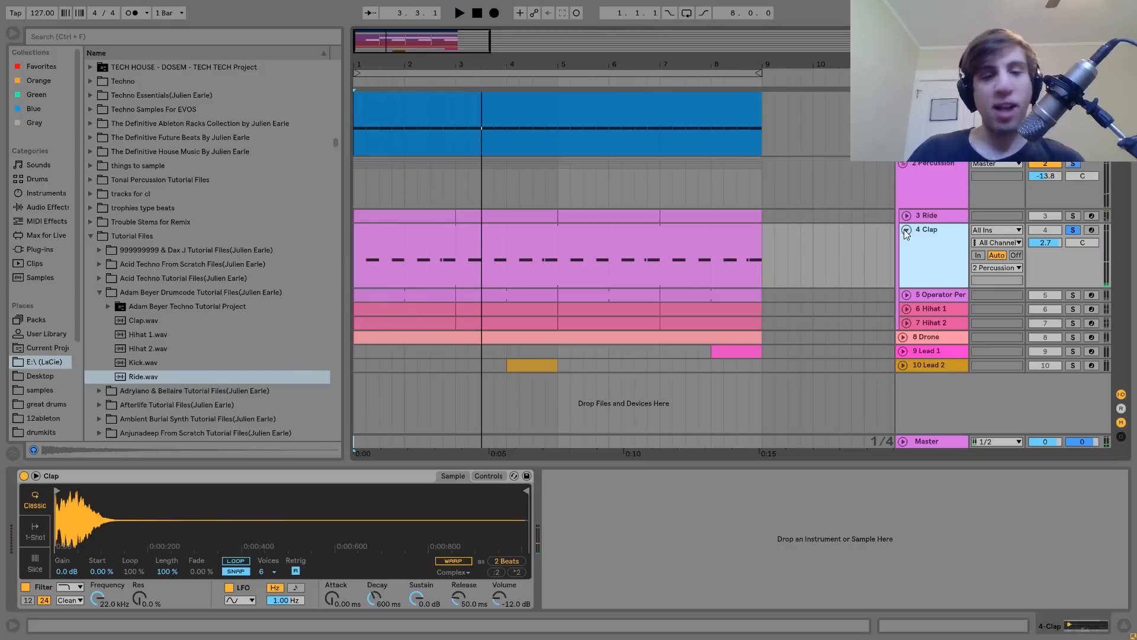
{"action": "key", "text": "space"}
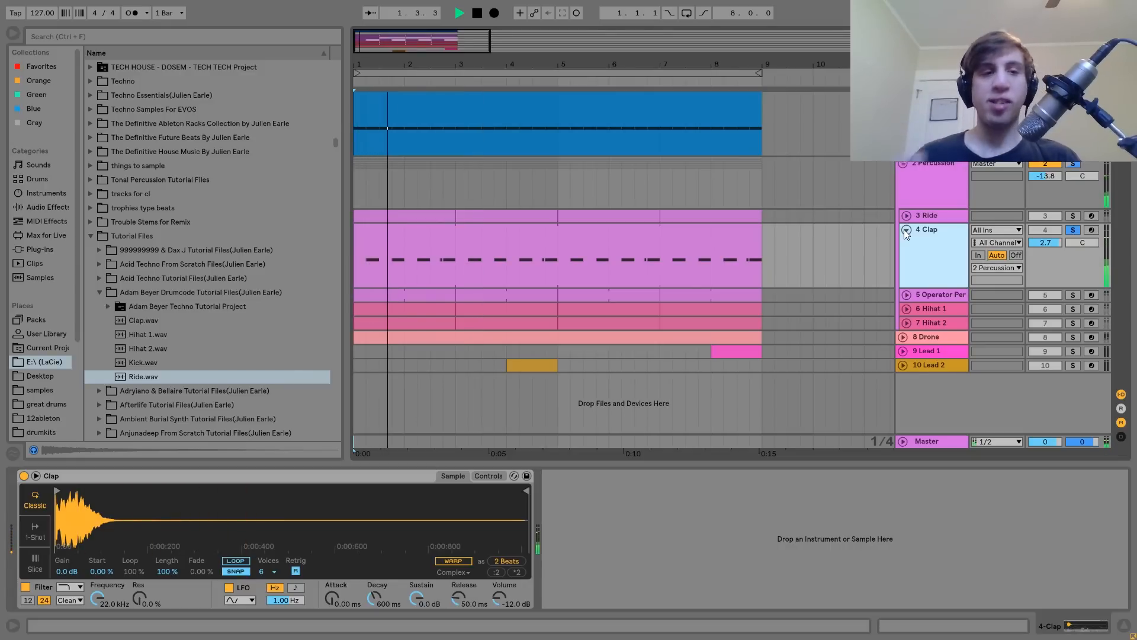
{"action": "key", "text": "space"}
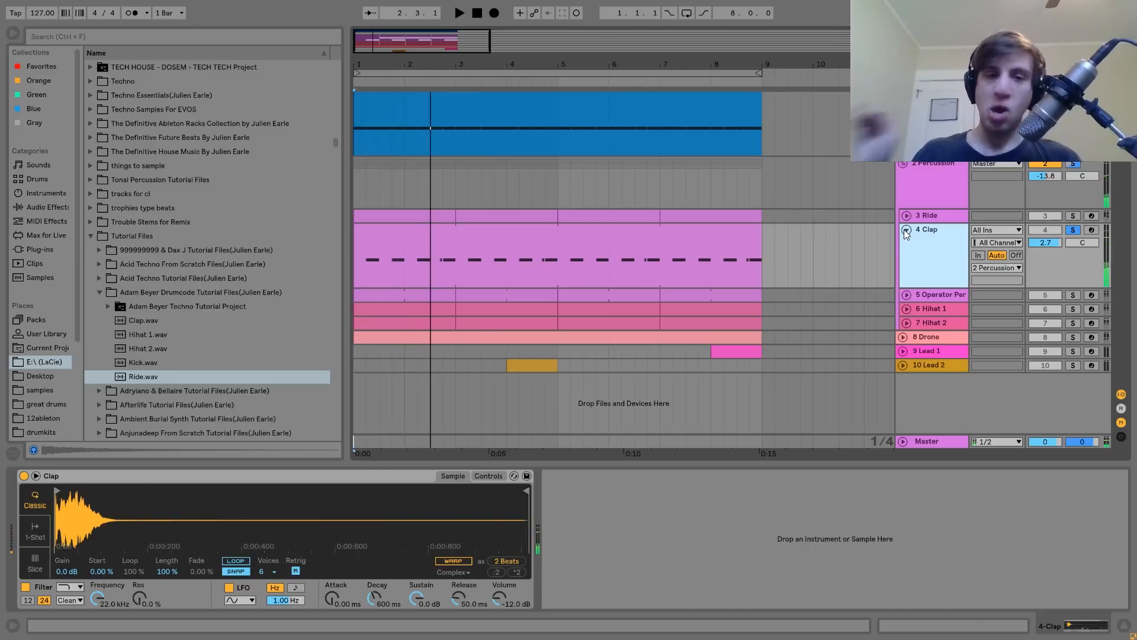
{"action": "key", "text": "space"}
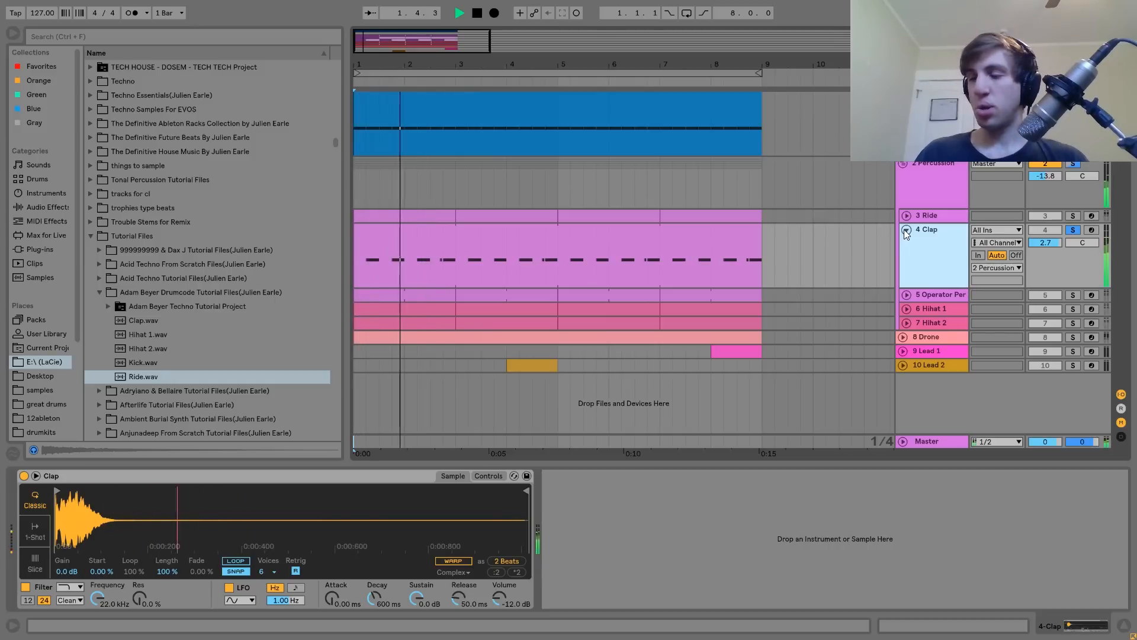
{"action": "key", "text": "space"}
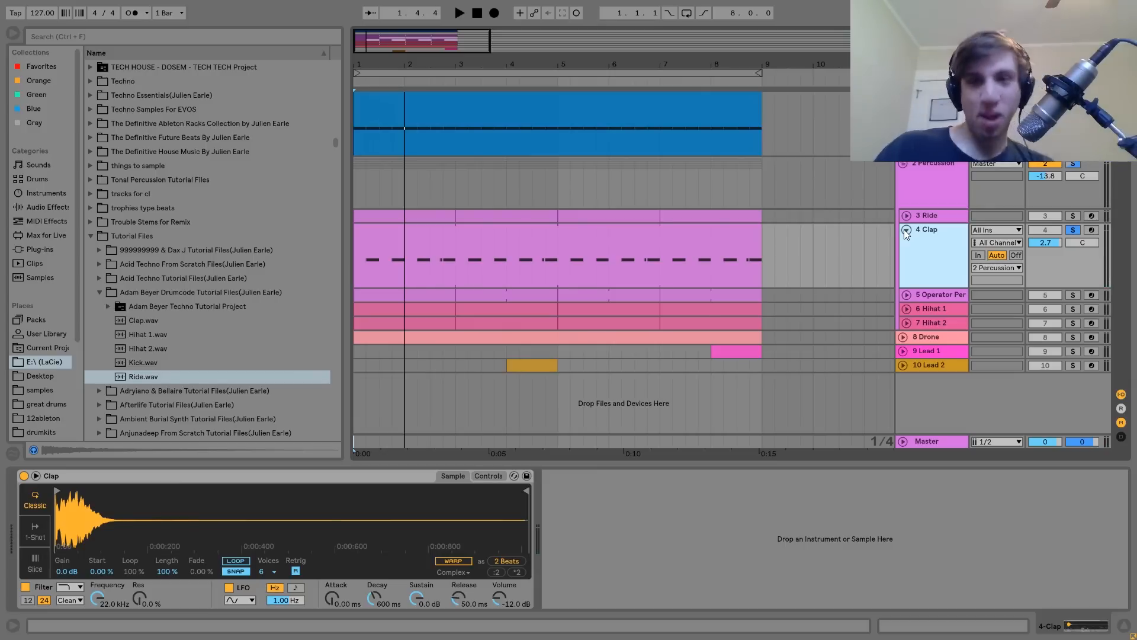
{"action": "key", "text": "space"}
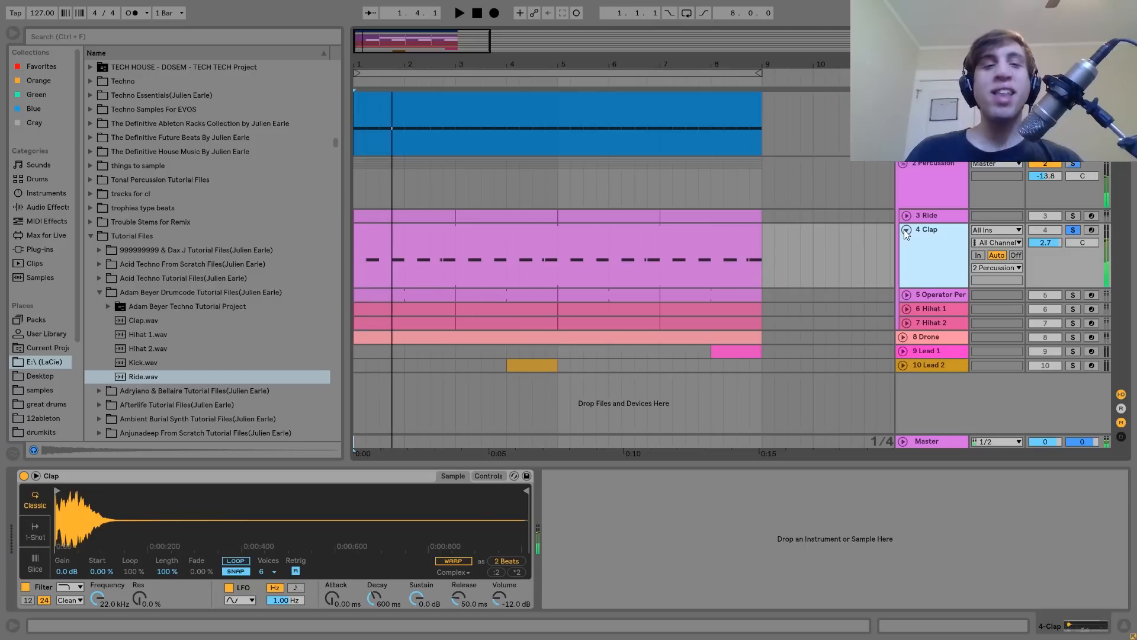
- Play the clap pattern from position 2.3.1 and take the Clap track out of solo
{"action": "left_click", "coordinate": [433, 276]}
{"action": "key", "text": "space"}
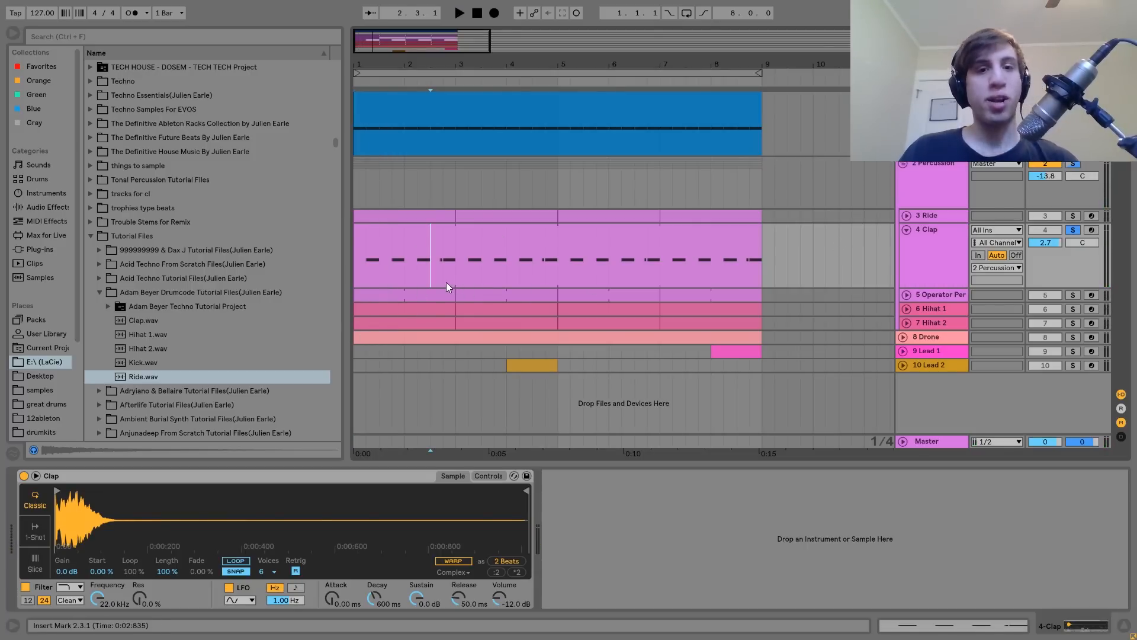
{"action": "key", "text": "space"}
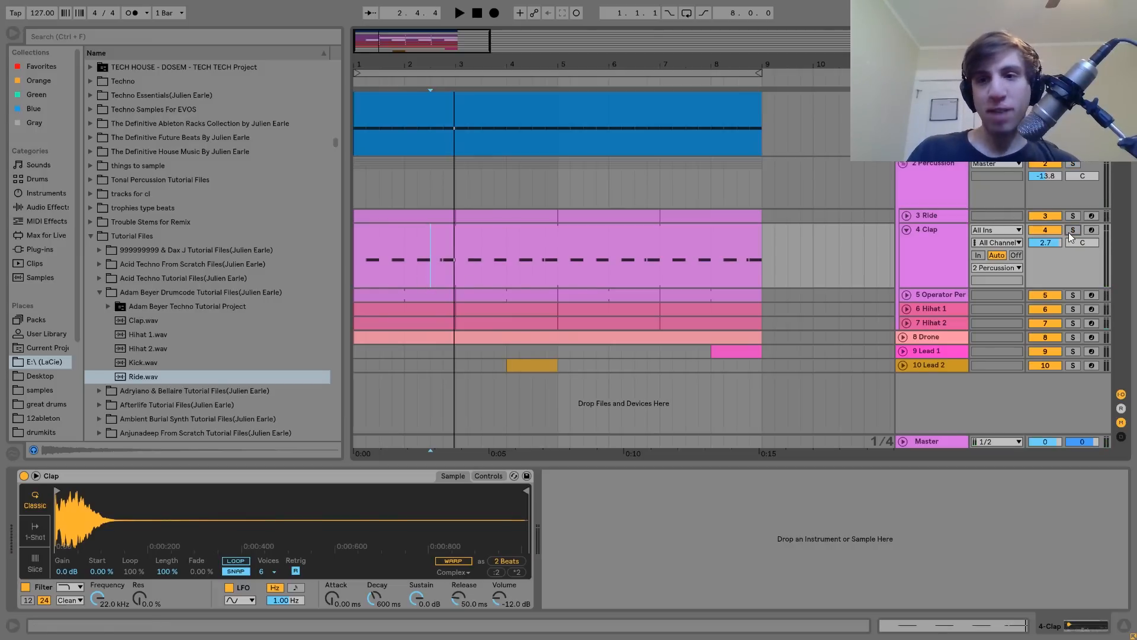
- Select the Clap clip and audition it within the full mix from bar 1
{"action": "left_click", "coordinate": [403, 253]}
{"action": "key", "text": "space"}
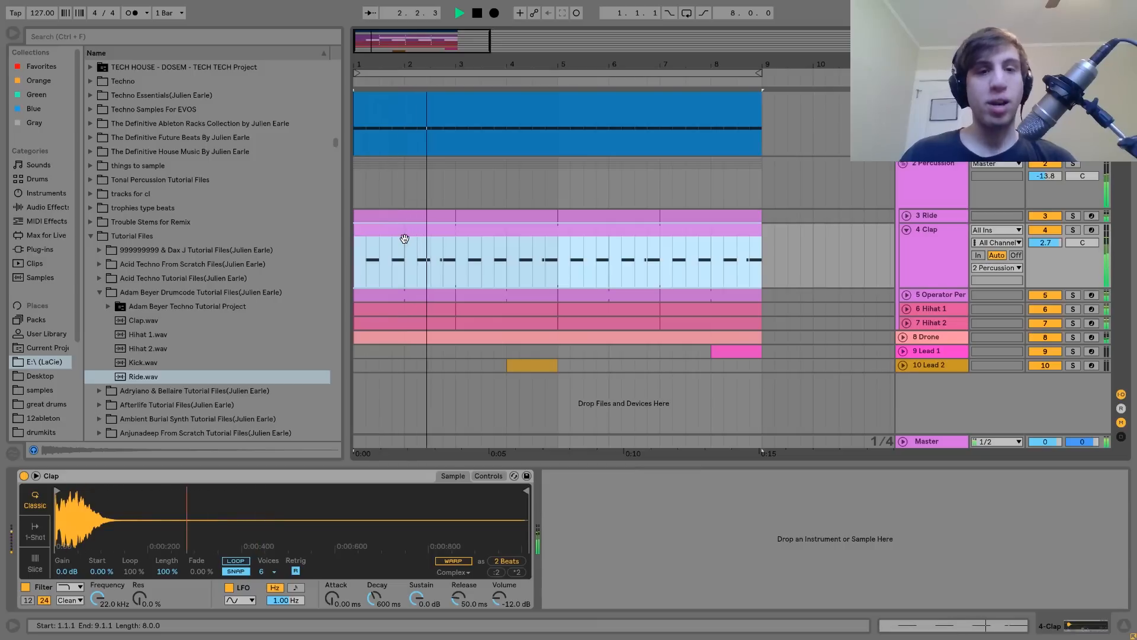
{"action": "key", "text": "space"}
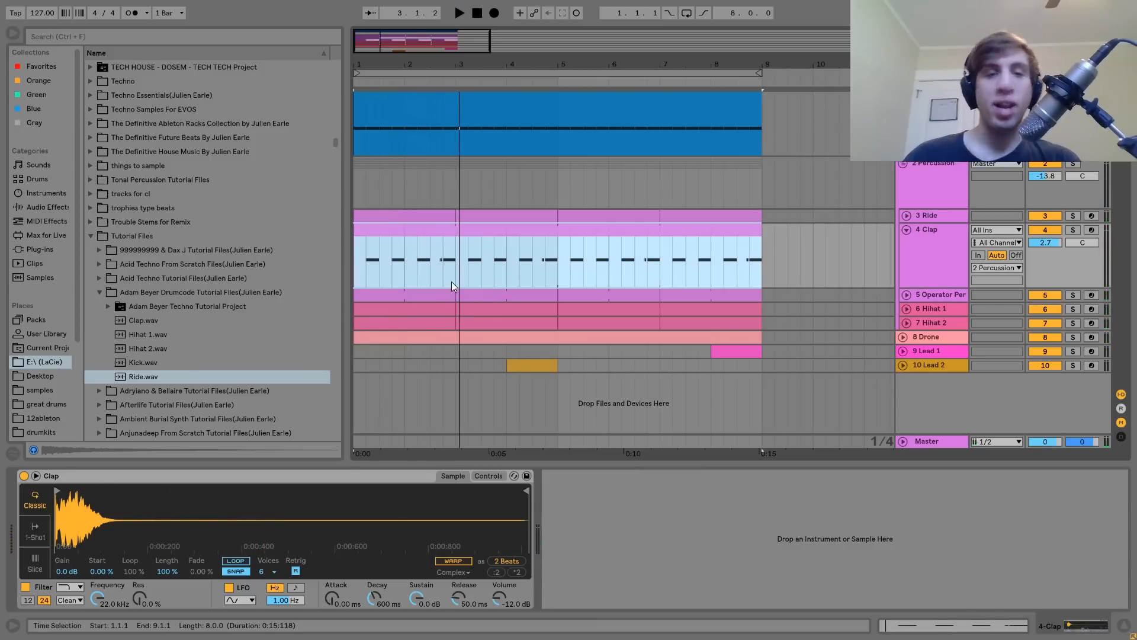
- Solo and unfold the Operator percussion track, and play its first clip from bar 1
{"action": "left_click", "coordinate": [929, 293]}
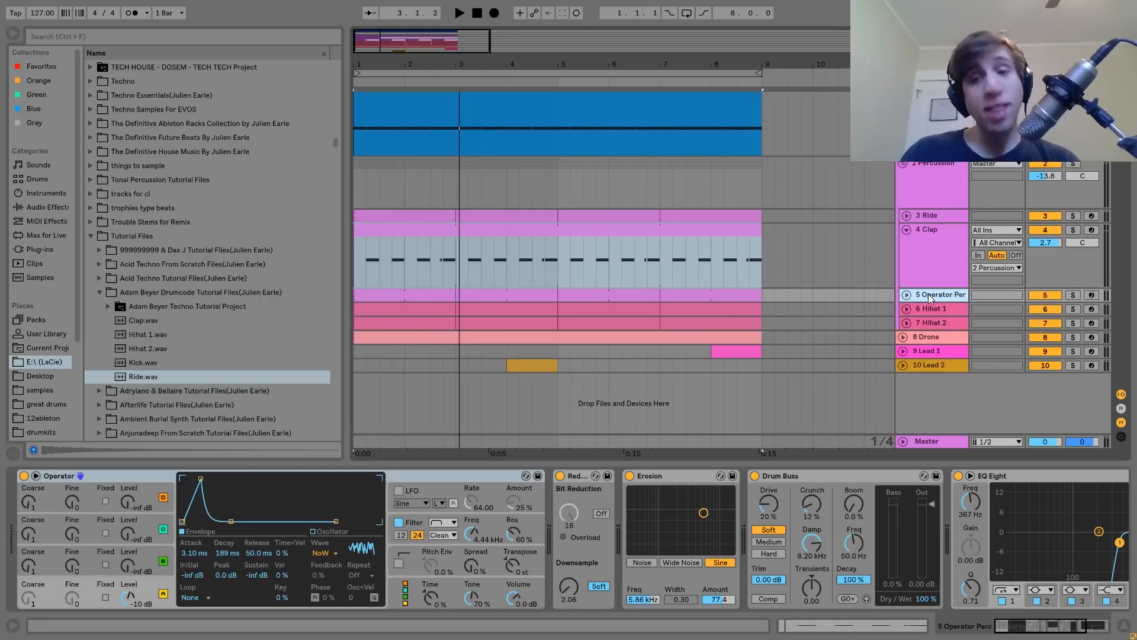
{"action": "left_click", "coordinate": [1072, 299]}
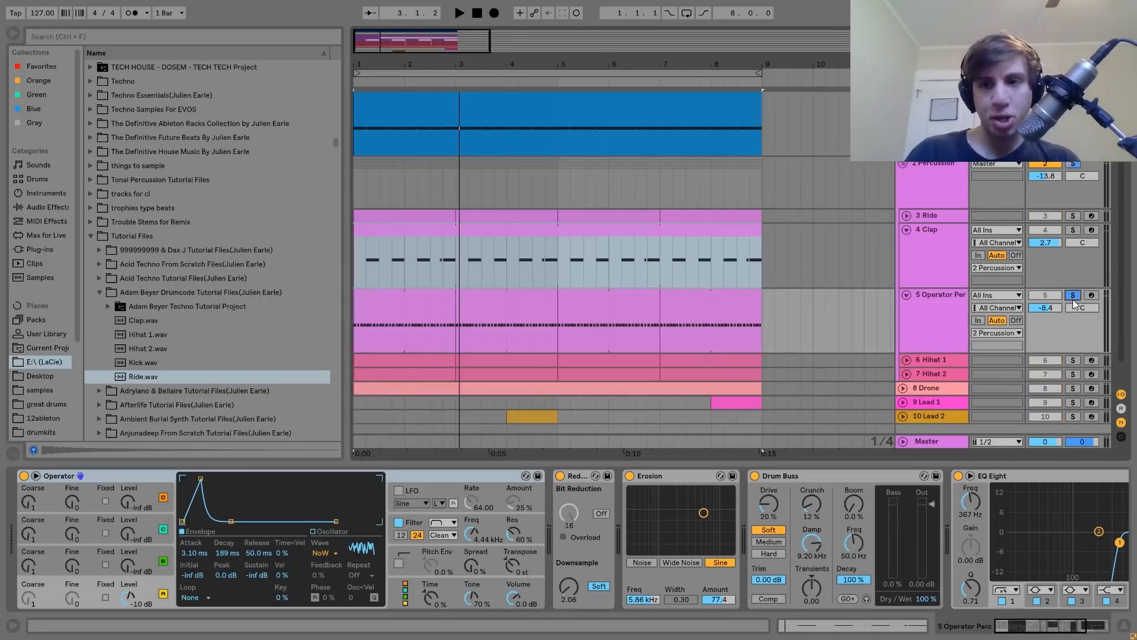
{"action": "left_click", "coordinate": [375, 303]}
{"action": "key", "text": "space"}
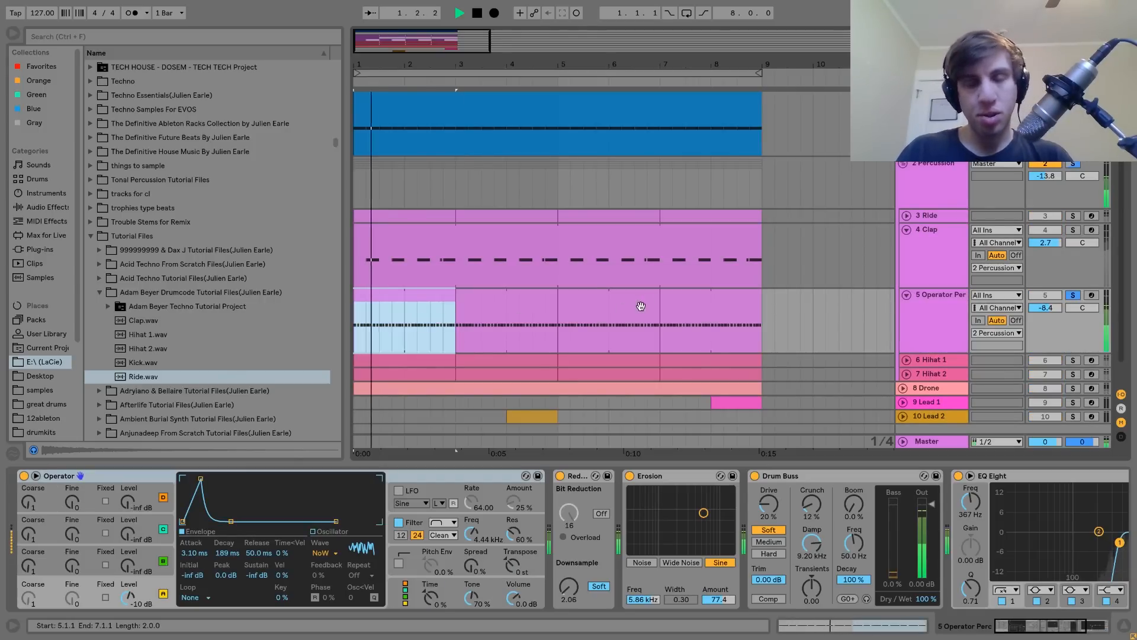
{"action": "key", "text": "space"}
- Open the first Operator percussion clip's notes, select the second C3 note and play the swung pattern
{"action": "double_click", "coordinate": [424, 301]}
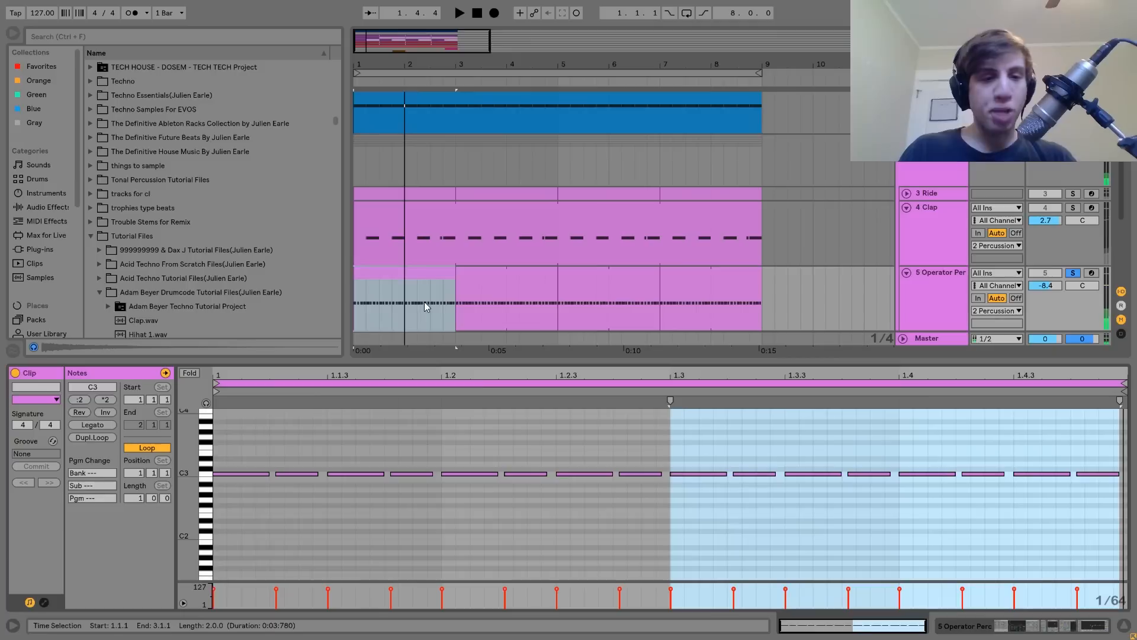
{"action": "left_click_drag", "start_coordinate": [288, 460], "coordinate": [295, 496]}
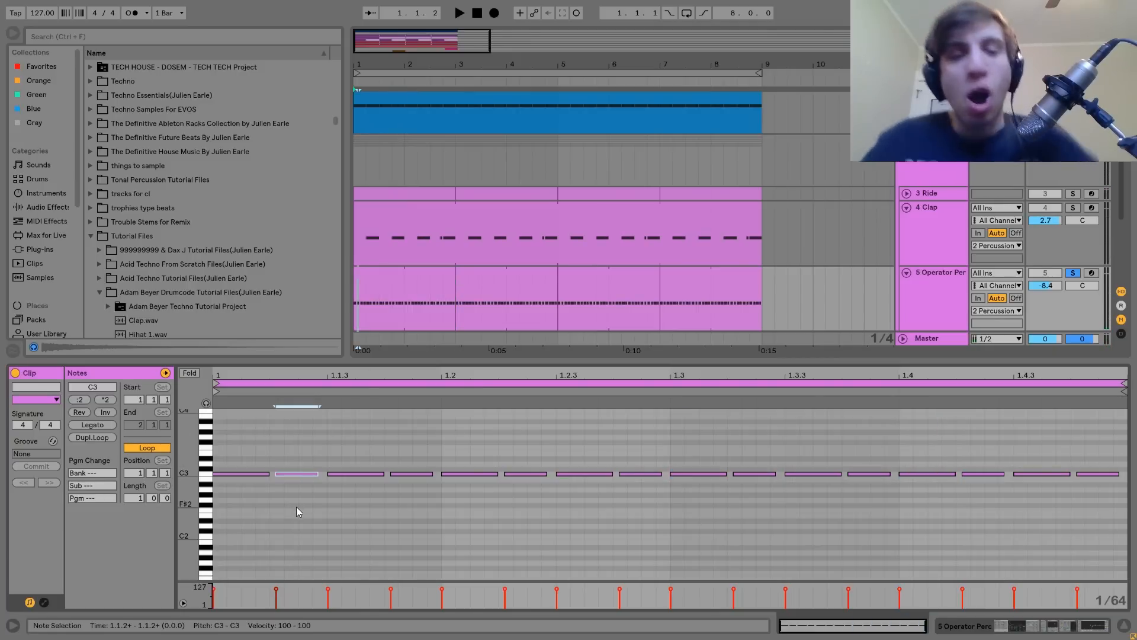
{"action": "key", "text": "space"}
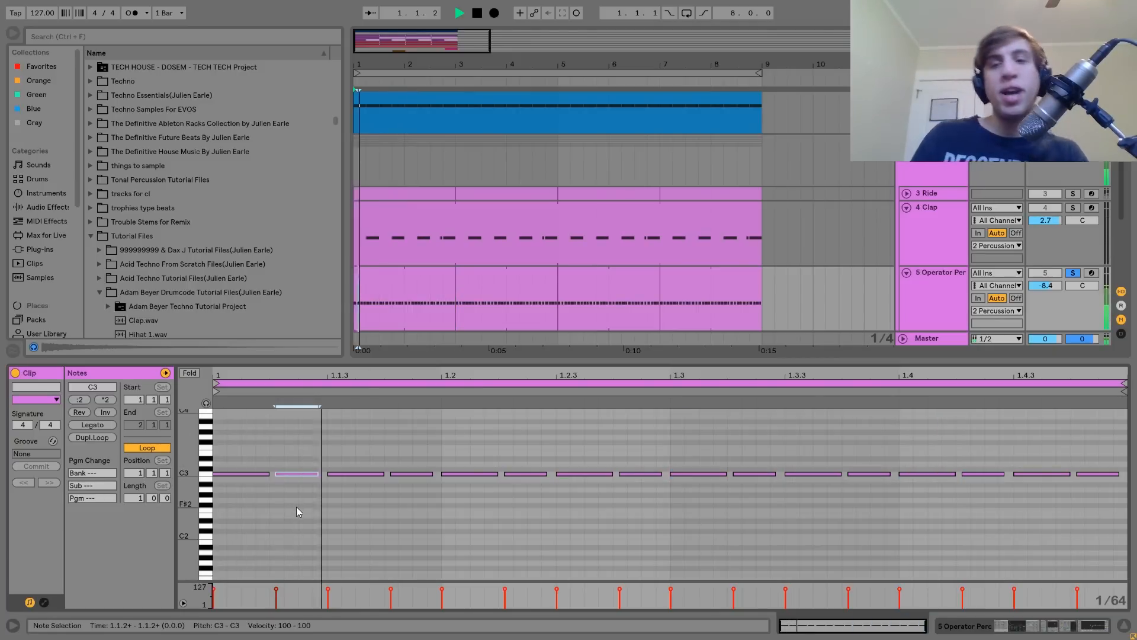
{"action": "key", "text": "space"}
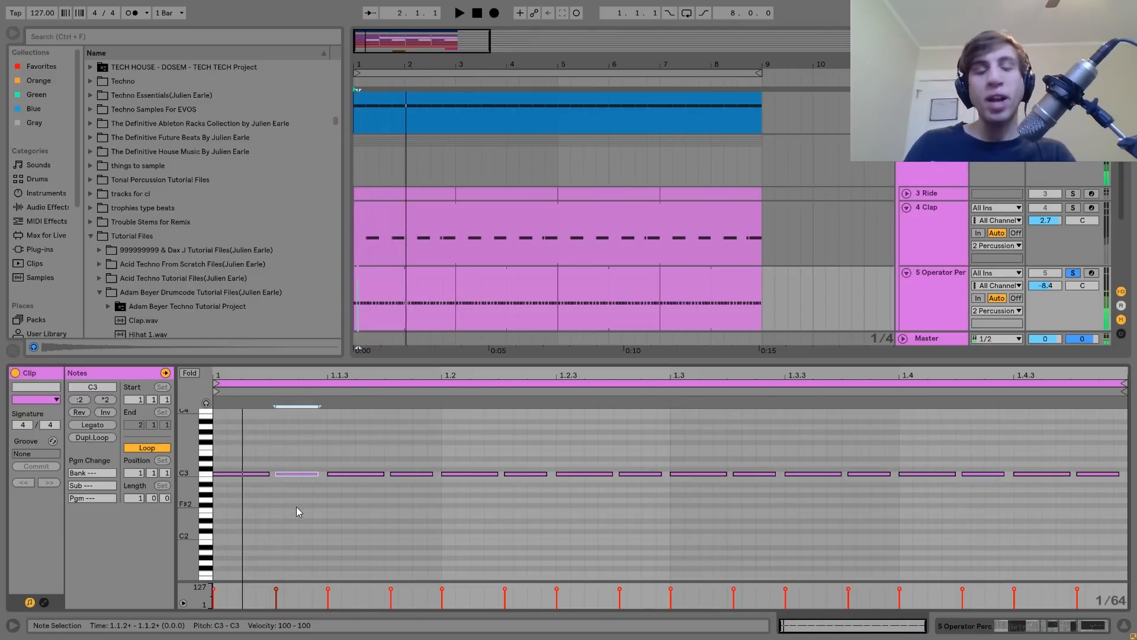
- Try an even, unswung sixteenth-note C3 pattern in the first percussion bar, auditioning it soloed and in the full mix
{"action": "key", "text": "ctrl+a"}
{"action": "key", "text": "space"}
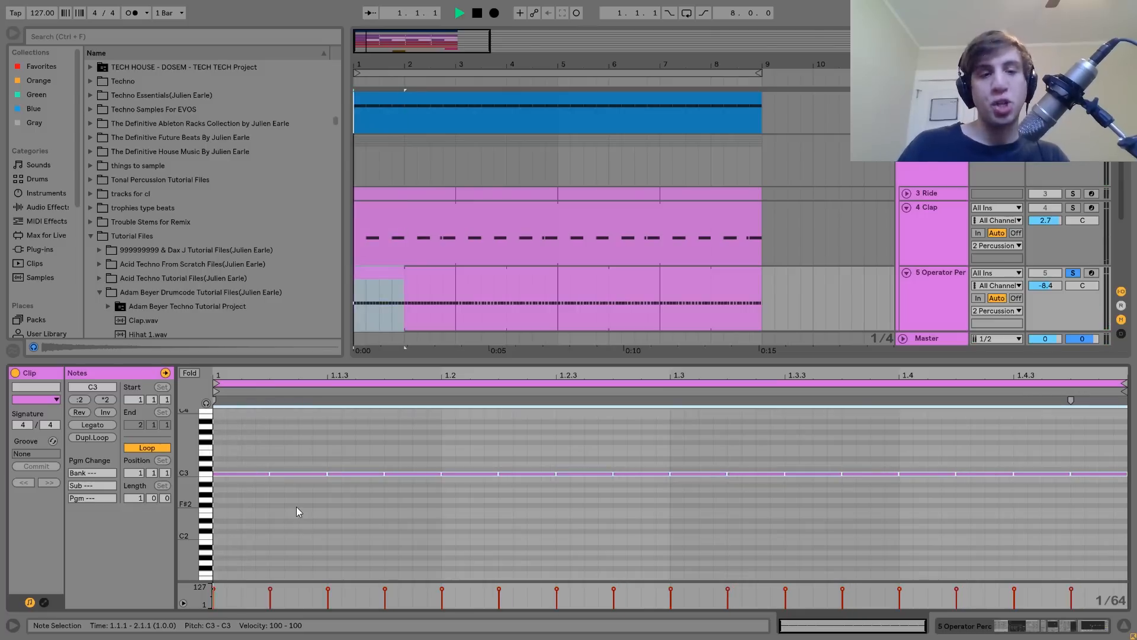
{"action": "left_click", "coordinate": [1072, 273]}
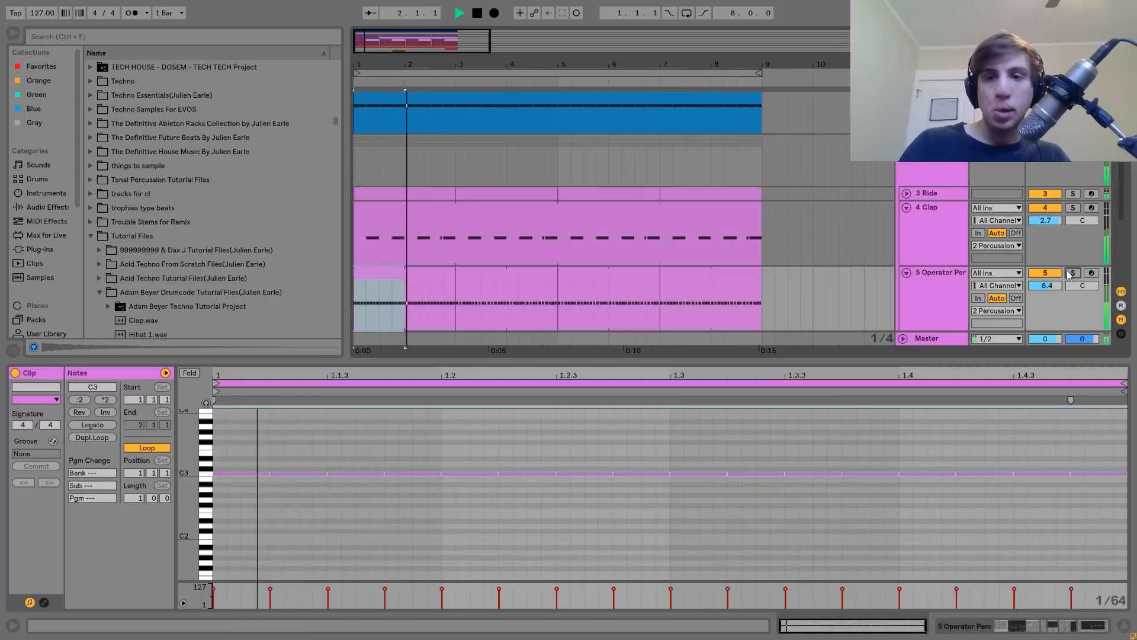
{"action": "key", "text": "space"}
- Return to the swung two-bar percussion clip at bar 1 and audition it in the full mix
{"action": "left_click", "coordinate": [513, 282]}
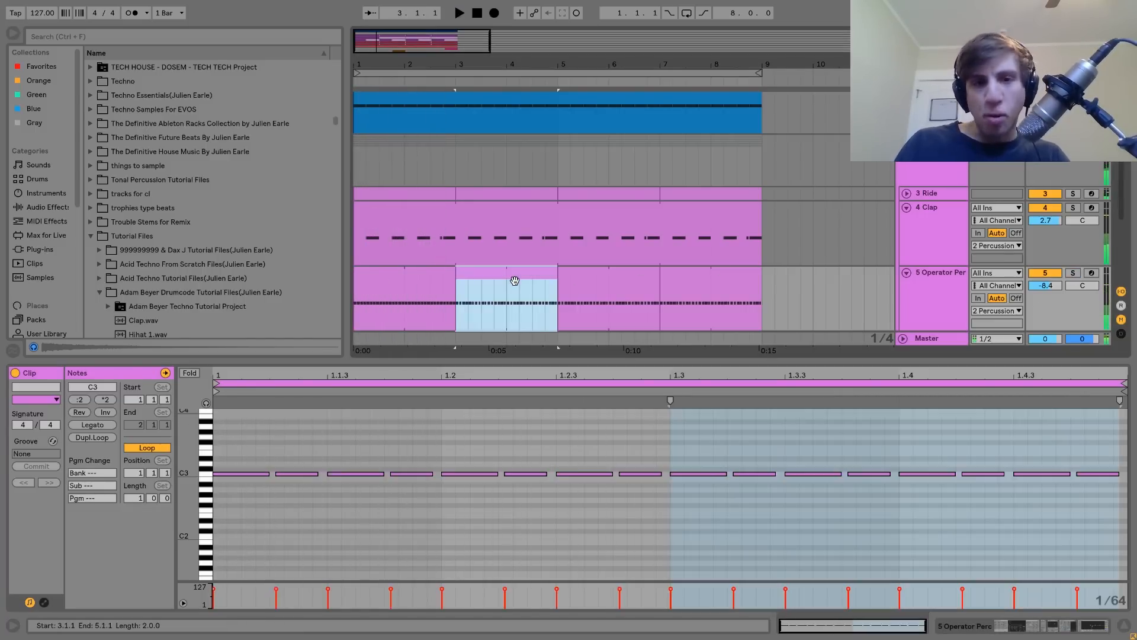
{"action": "left_click_drag", "start_coordinate": [486, 287], "coordinate": [392, 278]}
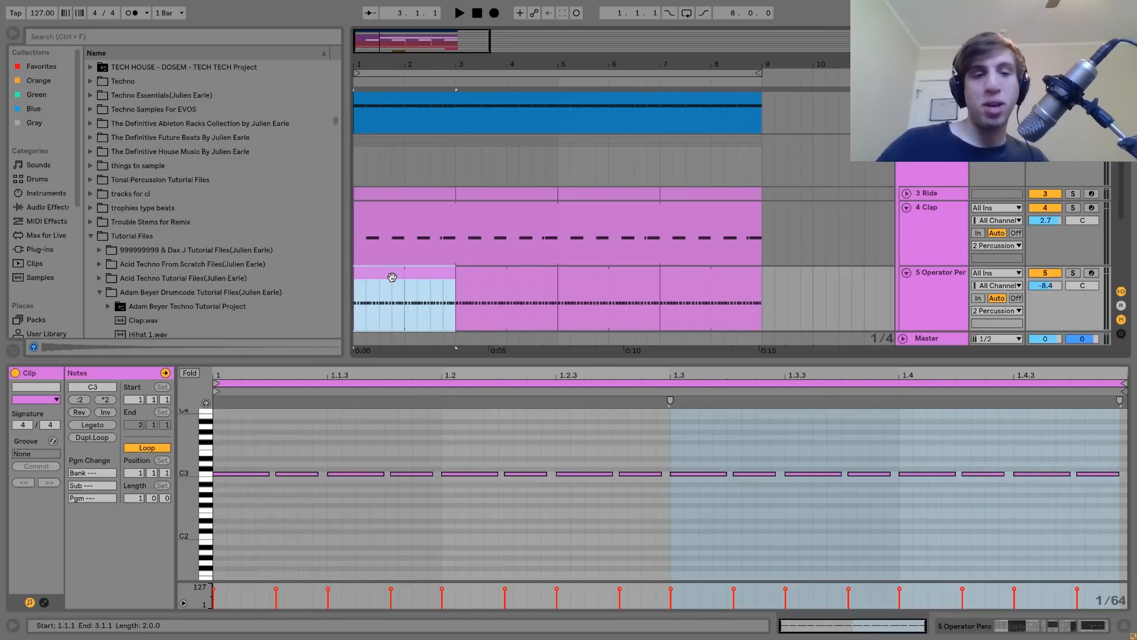
{"action": "key", "text": "space"}
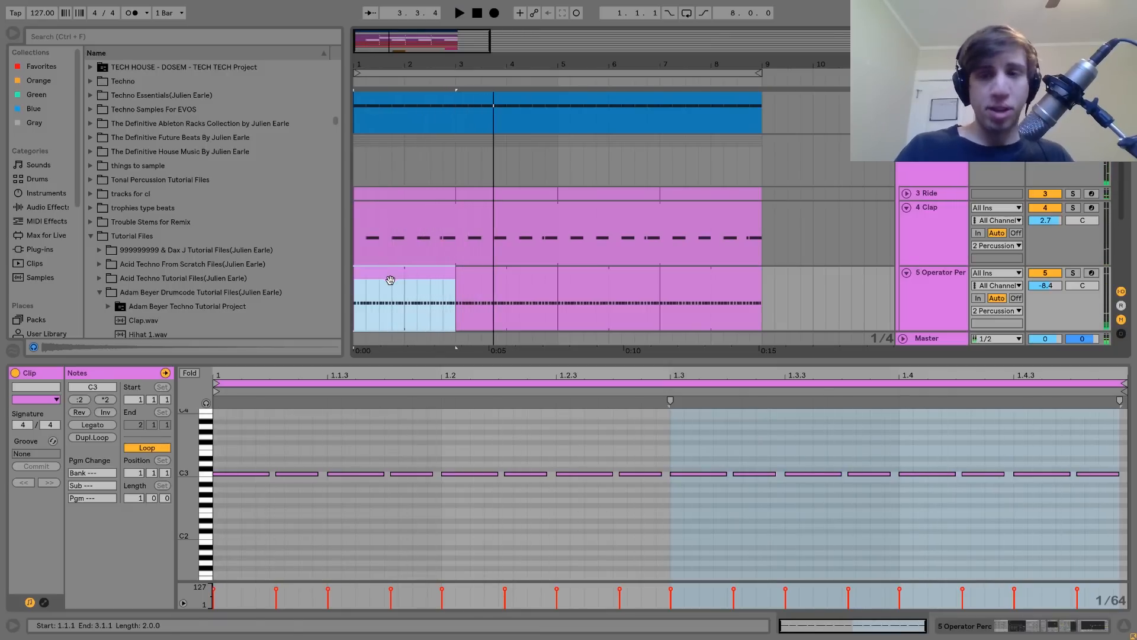
- Solo the Operator percussion track and audition it from bar 1 with Erosion and Redux bypassed
{"action": "left_click", "coordinate": [951, 288]}
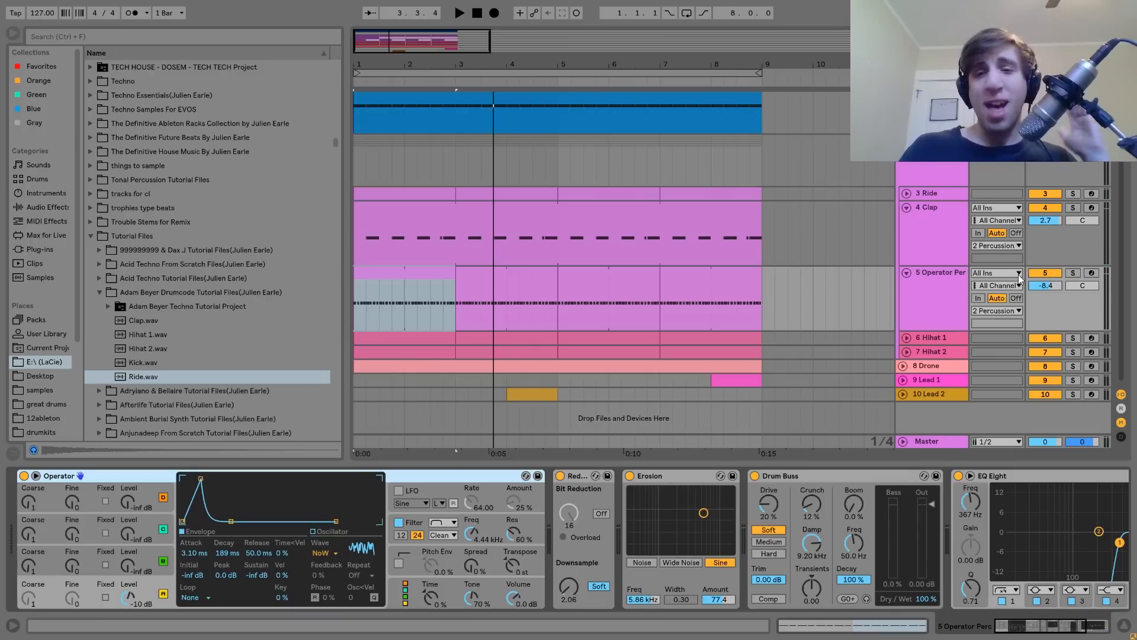
{"action": "left_click", "coordinate": [1073, 273]}
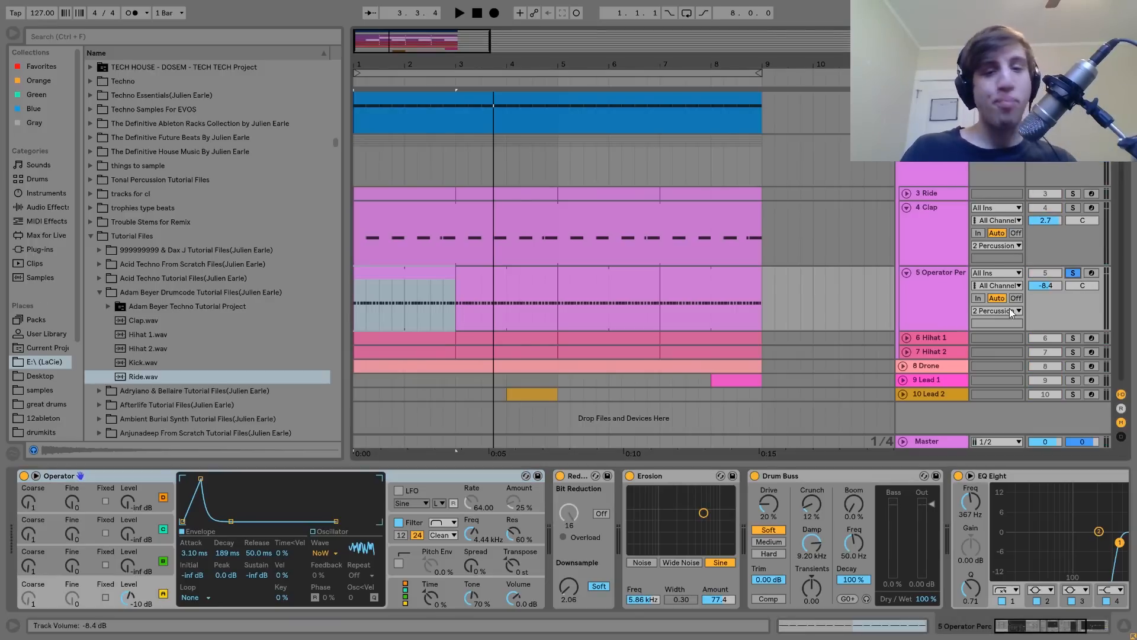
{"action": "left_click", "coordinate": [629, 476]}
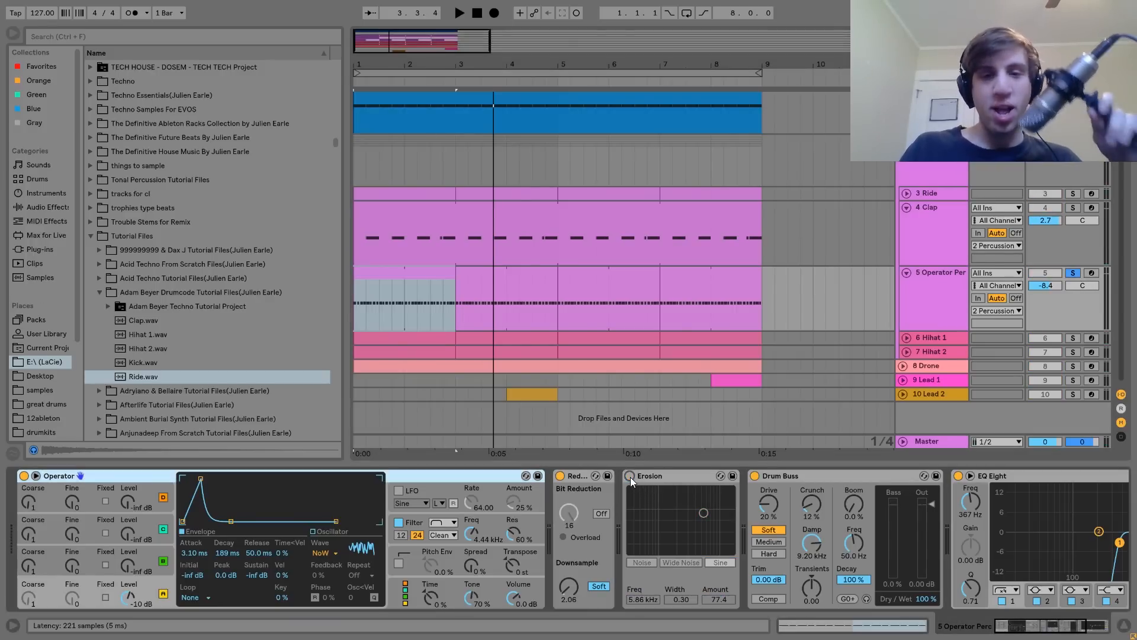
{"action": "left_click", "coordinate": [560, 476]}
{"action": "key", "text": "space"}
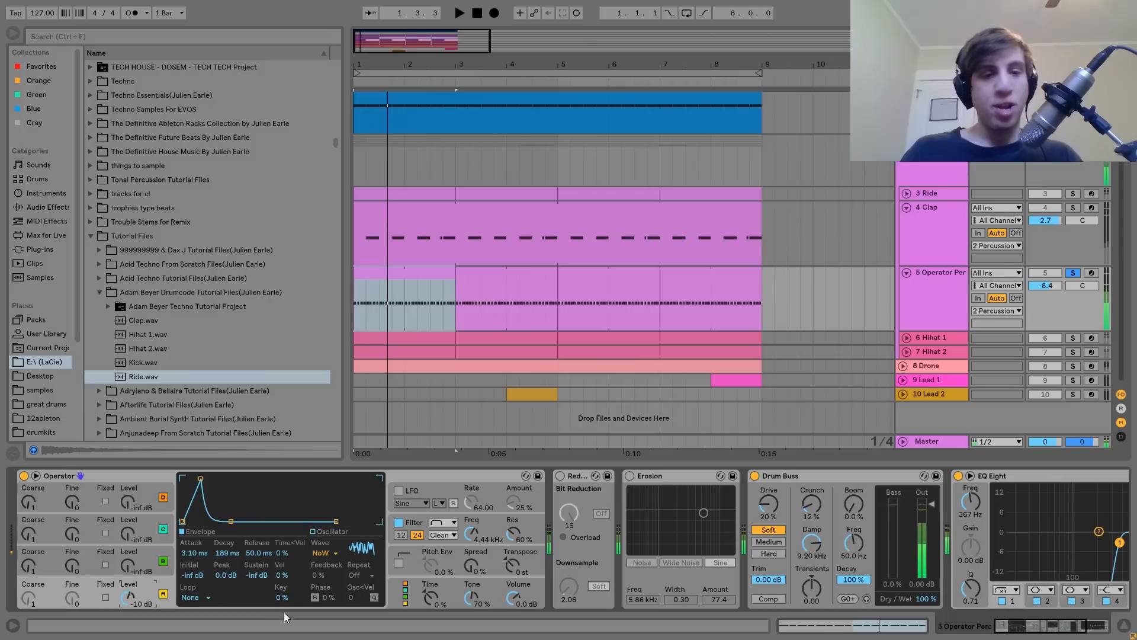
- Show Operator's filter envelope settings and replay the percussion with Redux and Erosion still bypassed
{"action": "left_click", "coordinate": [399, 523]}
{"action": "key", "text": "space"}
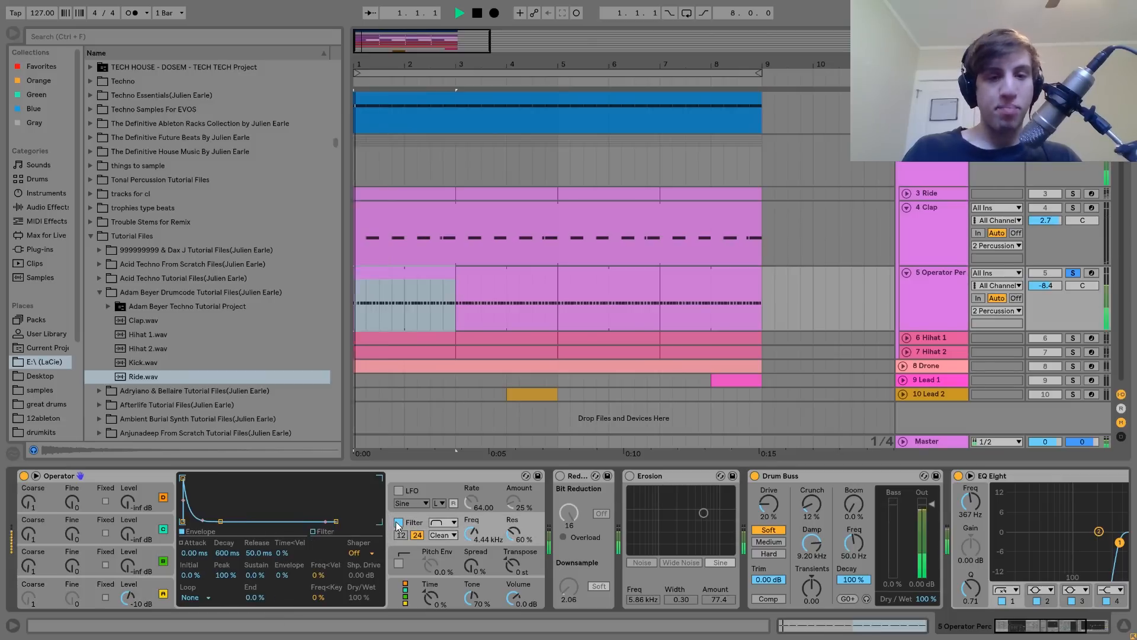
{"action": "key", "text": "space"}
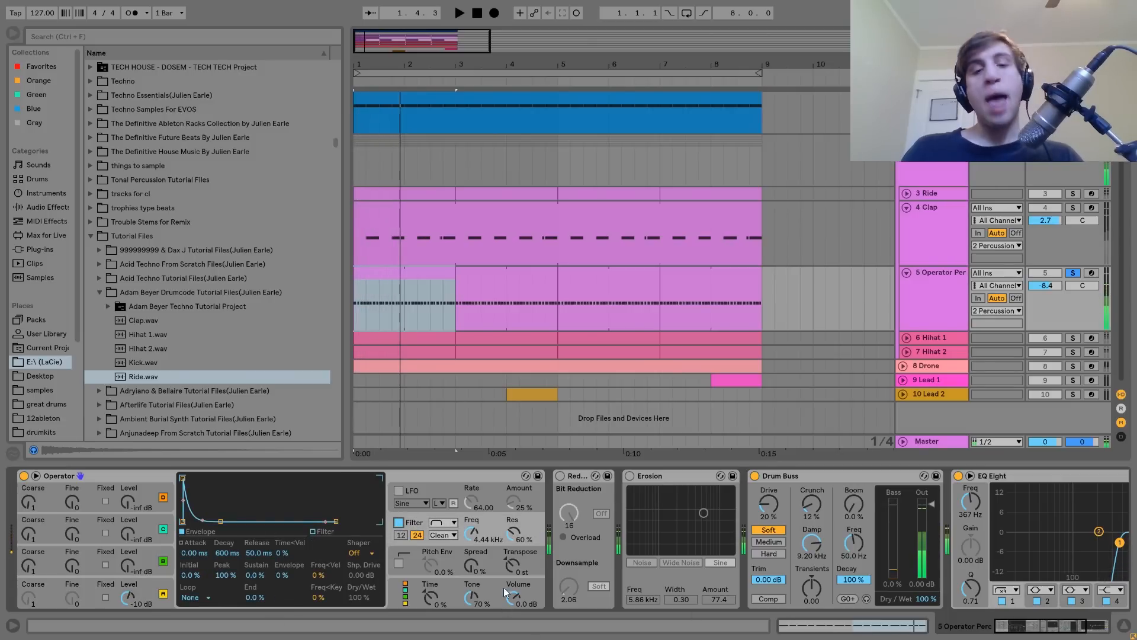
- Re-enable Redux and audition the Operator percussion from bar 1 with Erosion still bypassed
{"action": "left_click", "coordinate": [559, 476]}
{"action": "key", "text": "space"}
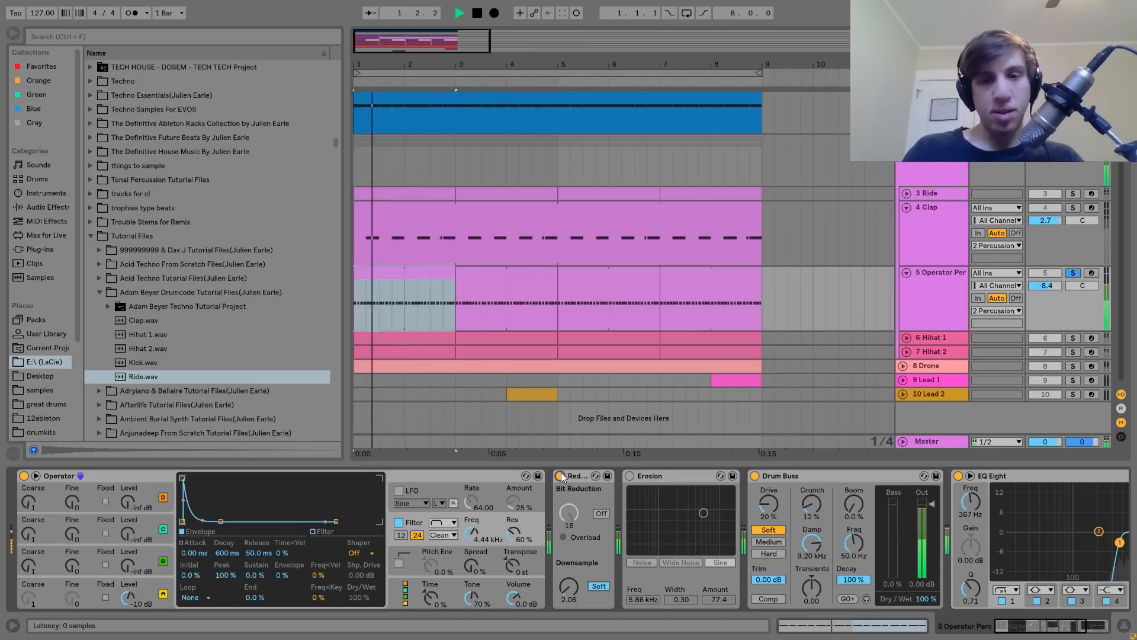
{"action": "key", "text": "space"}
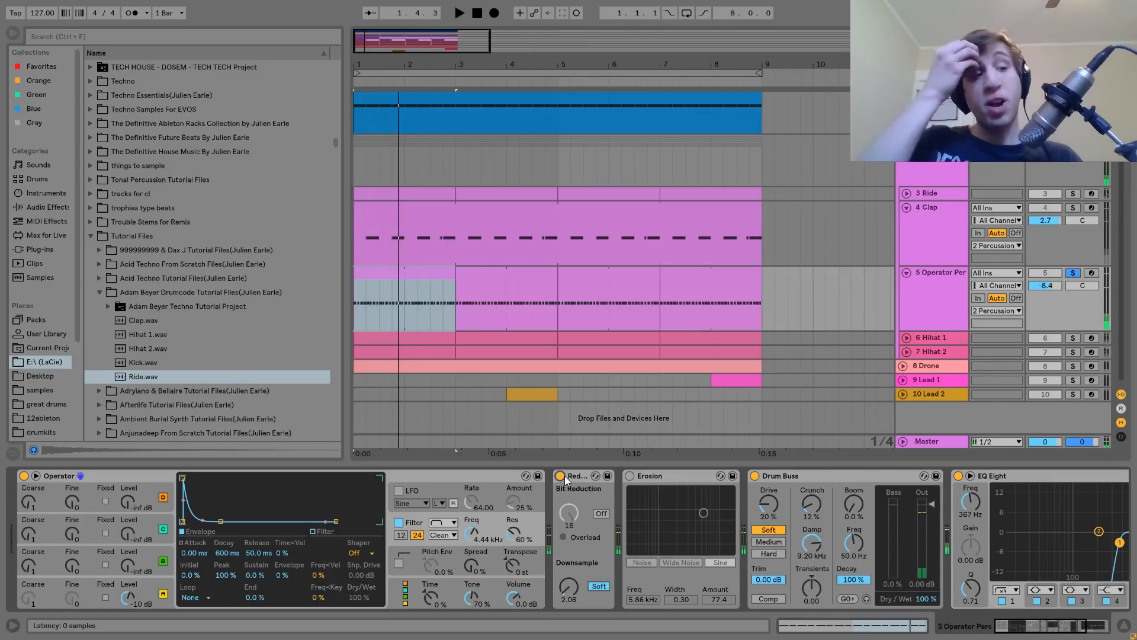
{"action": "key", "text": "space"}
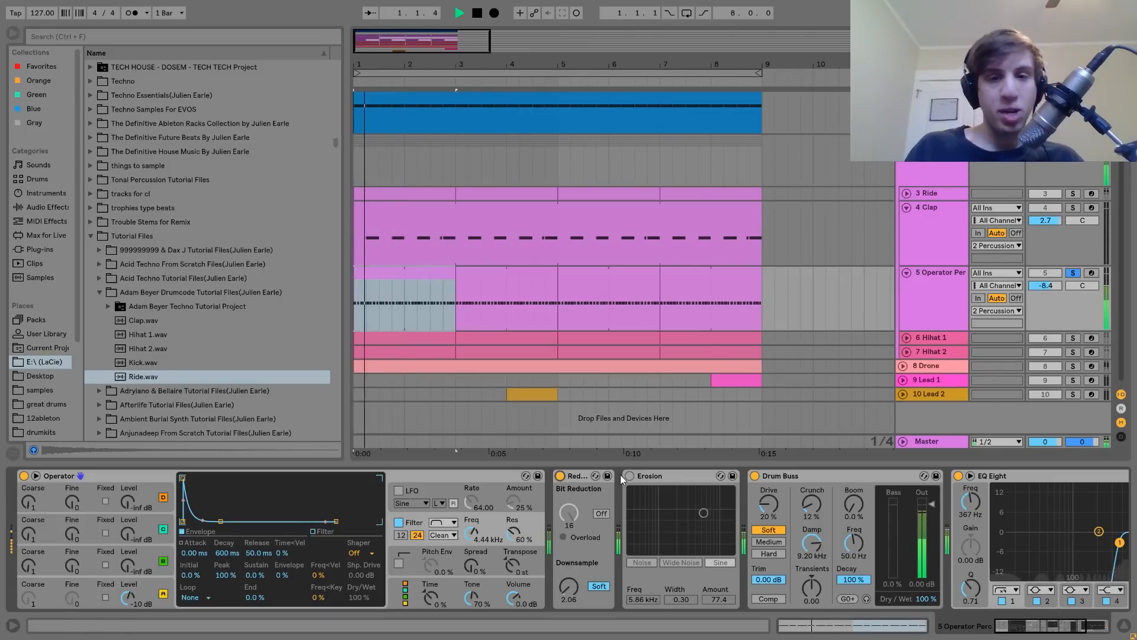
- Re-enable Erosion and audition the percussion, comparing Redux bypassed and enabled during playback
{"action": "left_click", "coordinate": [630, 476]}
{"action": "key", "text": "space"}
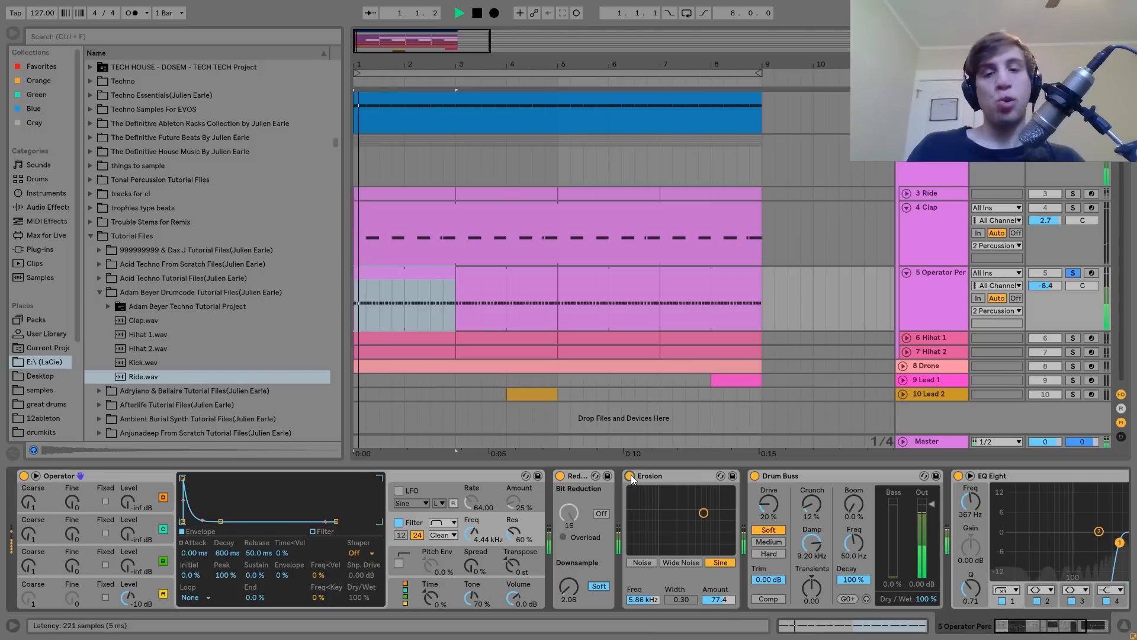
{"action": "left_click", "coordinate": [559, 475]}
{"action": "left_click", "coordinate": [560, 476]}
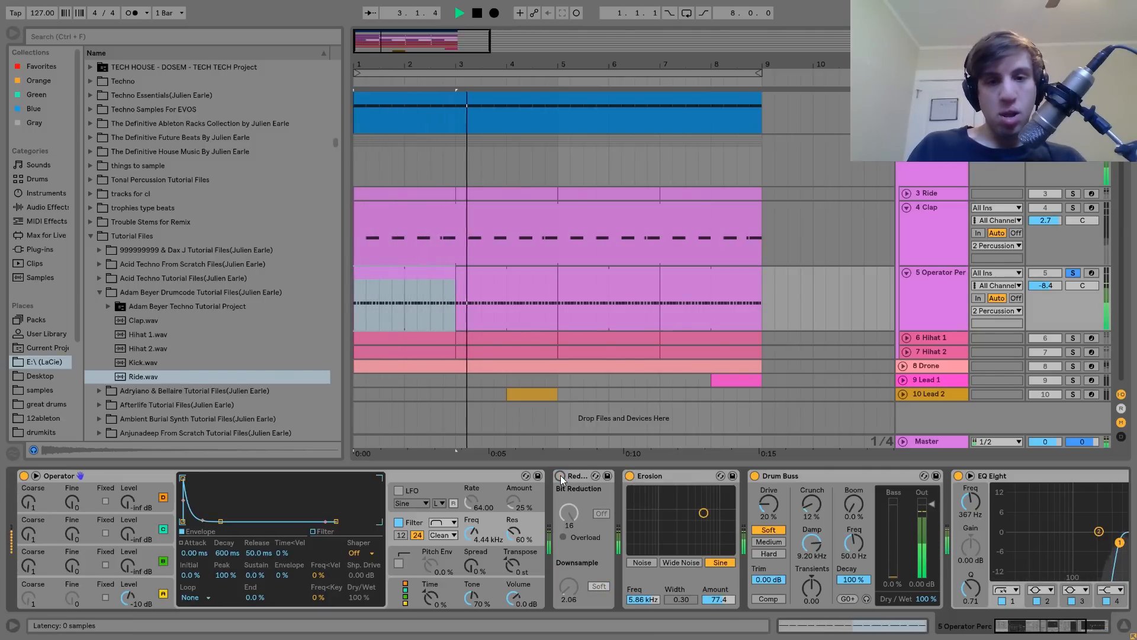
{"action": "key", "text": "space"}
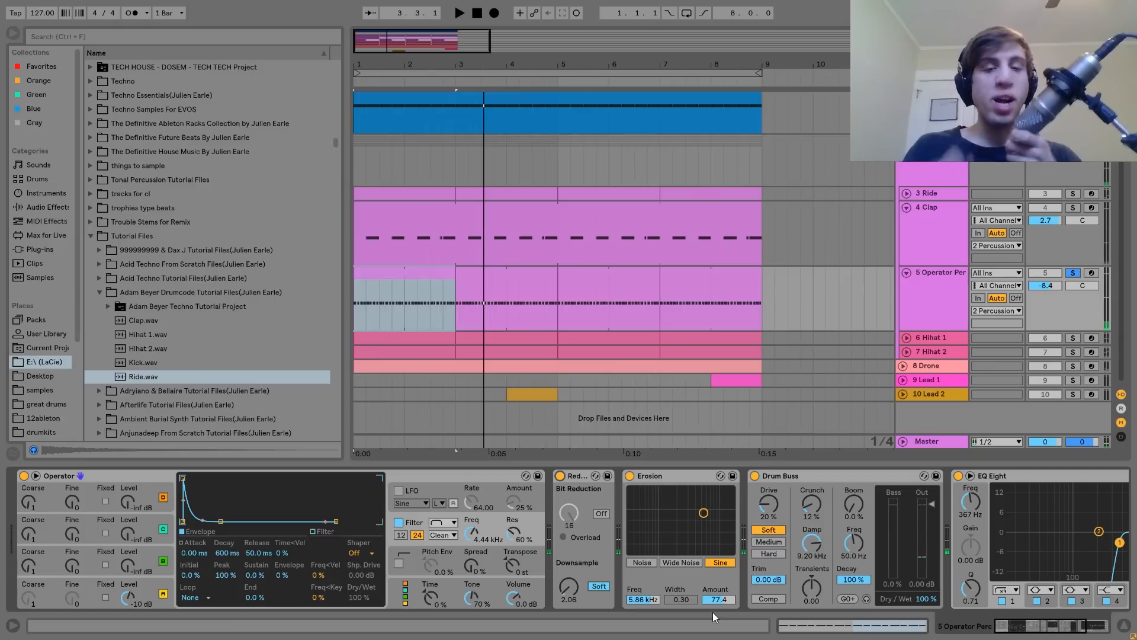
{"action": "key", "text": "space"}
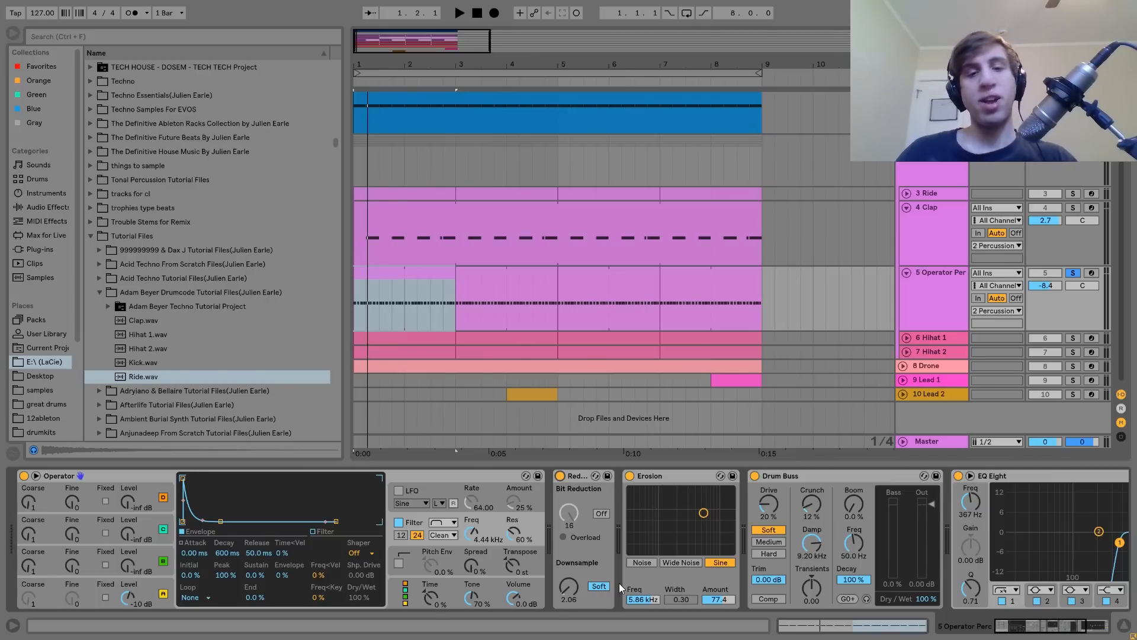
{"action": "key", "text": "space"}
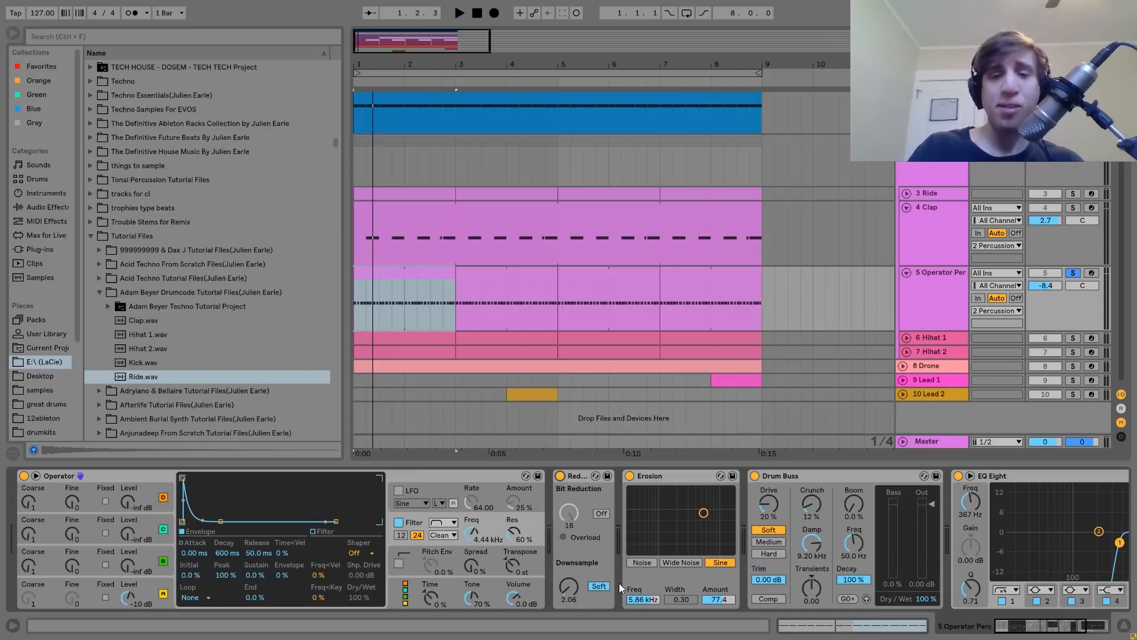
- Examine the Drum Buss and EQ Eight settings on the Operator percussion track
{"action": "scroll", "coordinate": [619, 583], "scroll_direction": "right", "scroll_amount": 4}
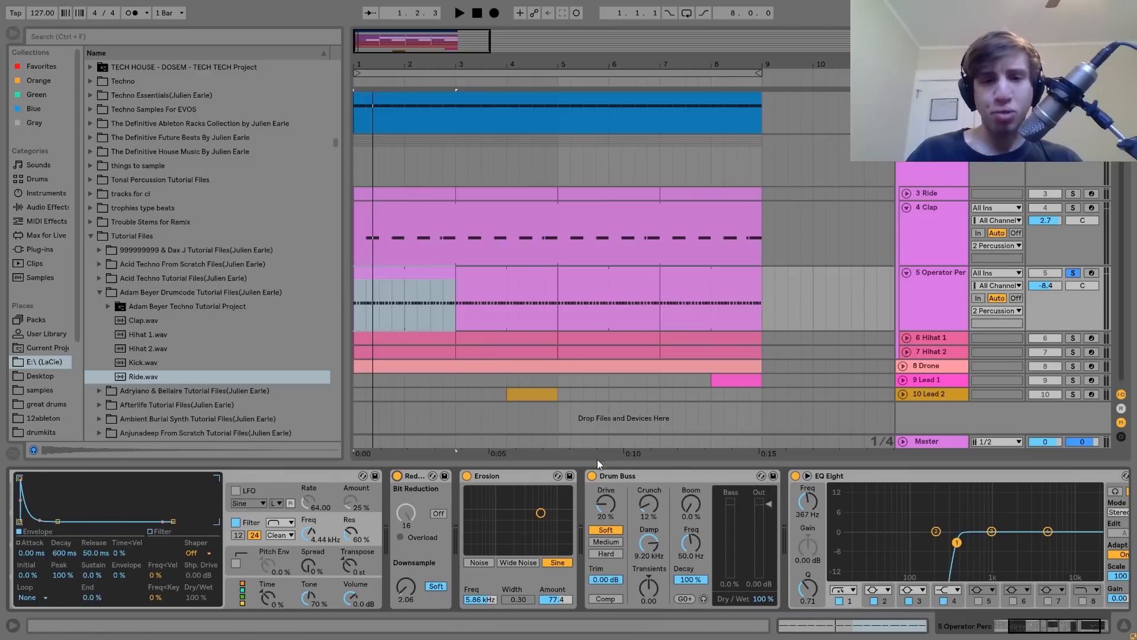
{"action": "left_click", "coordinate": [596, 475]}
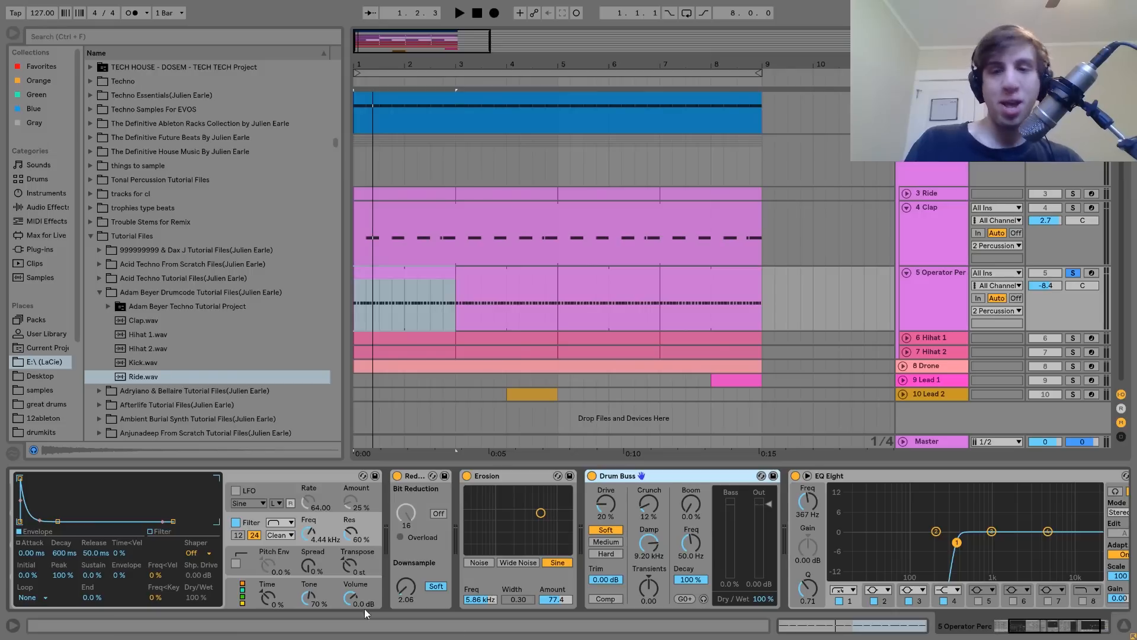
{"action": "scroll", "coordinate": [780, 558], "scroll_direction": "right", "scroll_amount": 3}
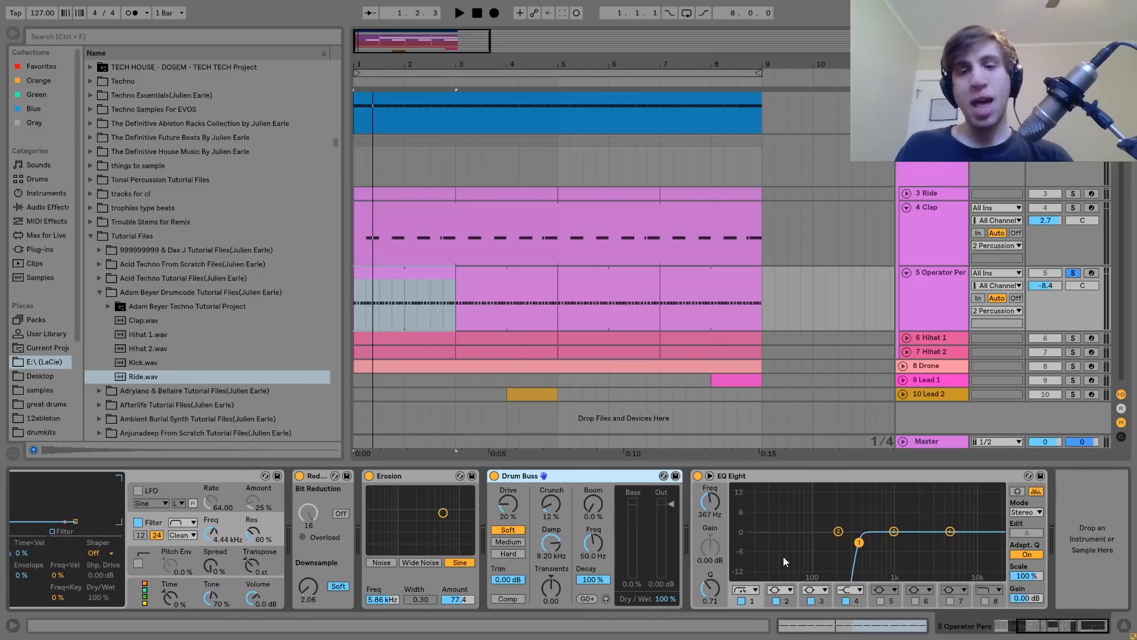
{"action": "left_click", "coordinate": [743, 476]}
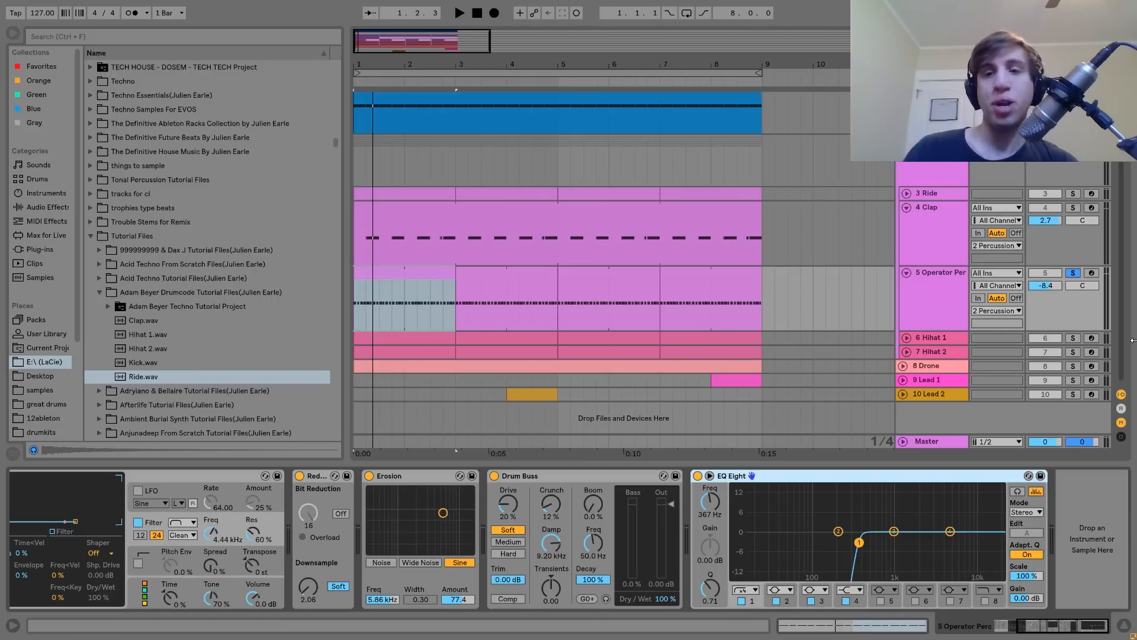
- Solo the Hihat 1 and Hihat 2 tracks together, show Hihat 2's devices and play both from bar 1
{"action": "left_click", "coordinate": [1072, 339]}
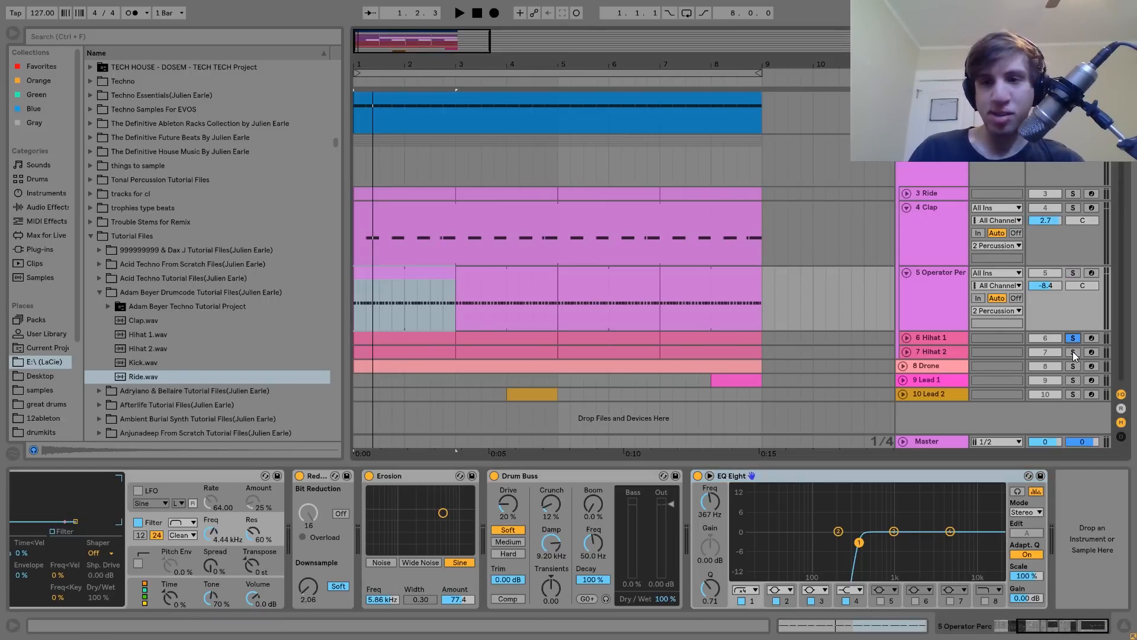
{"action": "left_click", "coordinate": [916, 352]}
{"action": "key", "text": "space"}
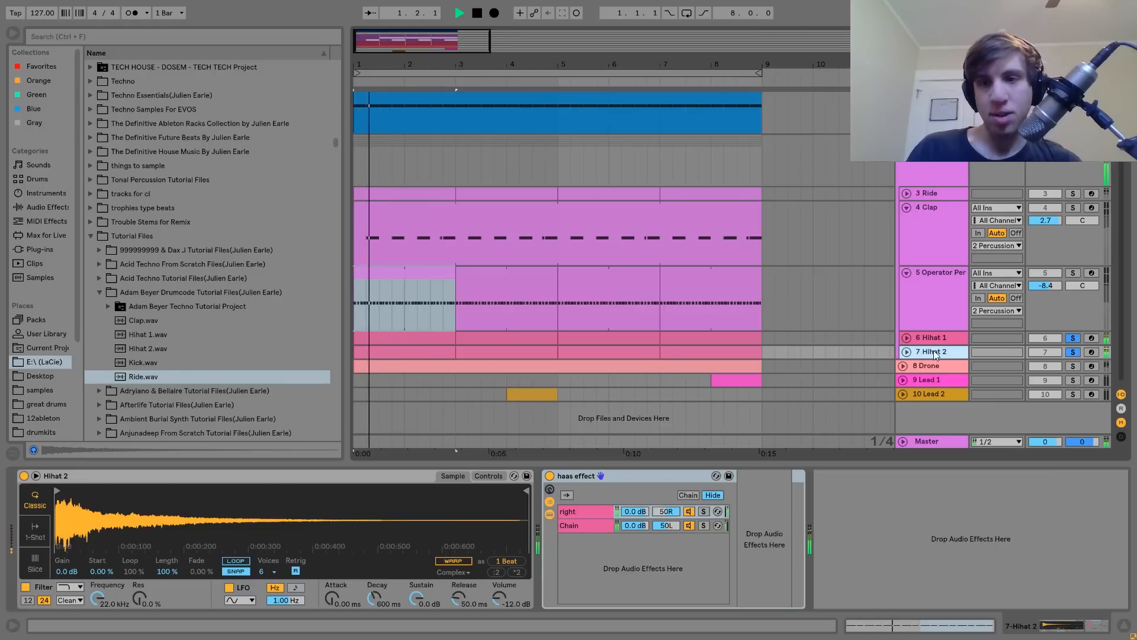
{"action": "key", "text": "space"}
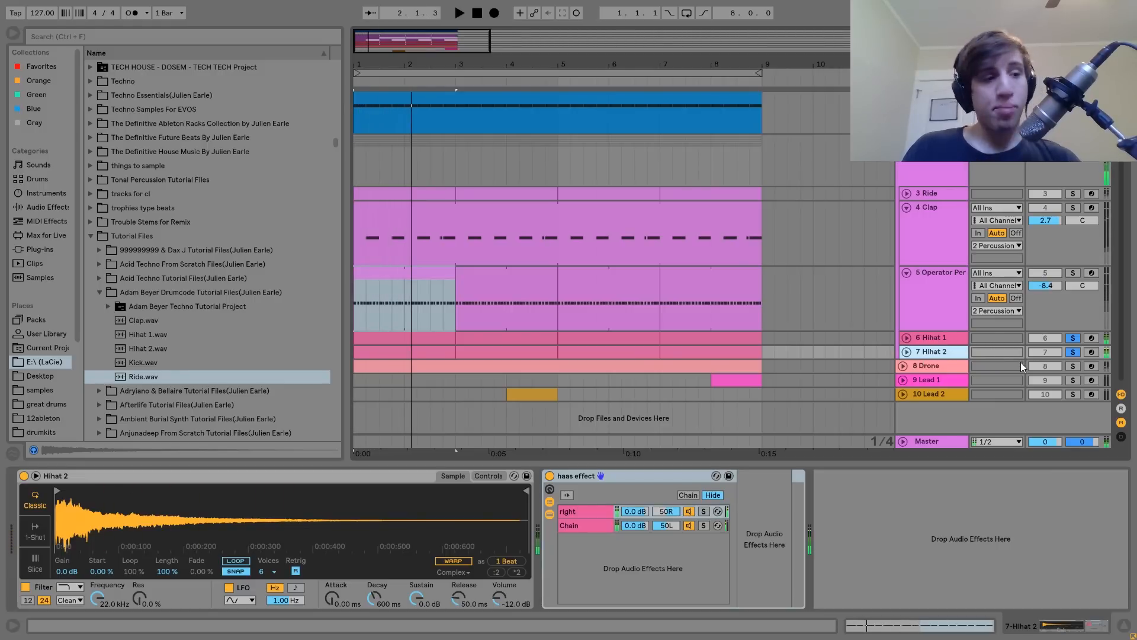
- Solo only Hihat 1, show its sampler and EQ Eight, and play it from bar 1
{"action": "left_click", "coordinate": [1074, 352]}
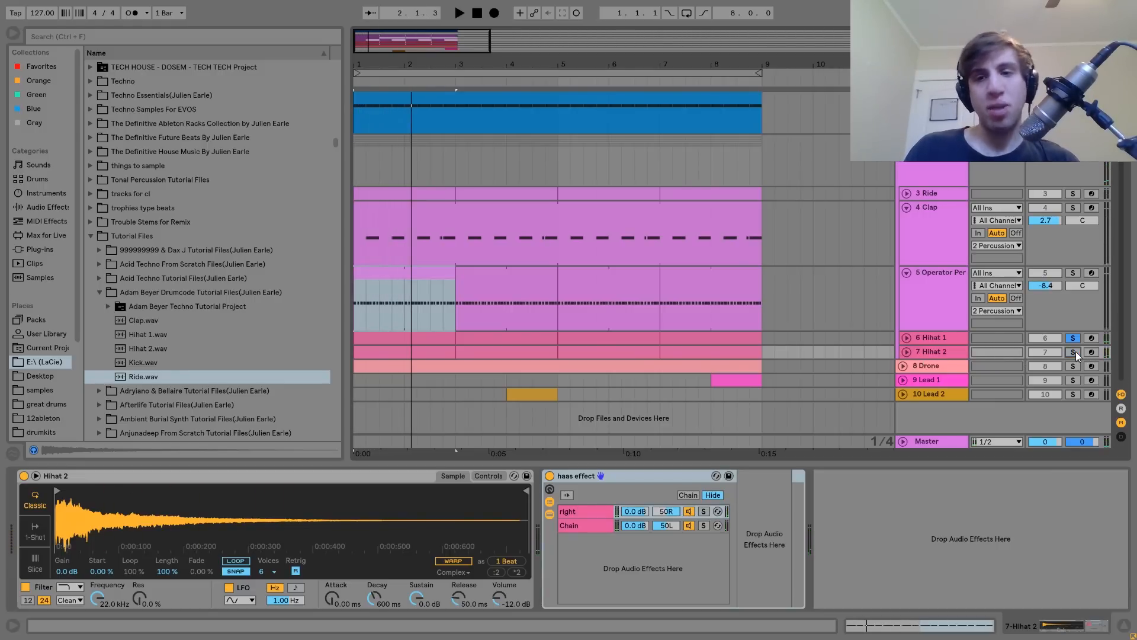
{"action": "left_click", "coordinate": [942, 338]}
{"action": "key", "text": "space"}
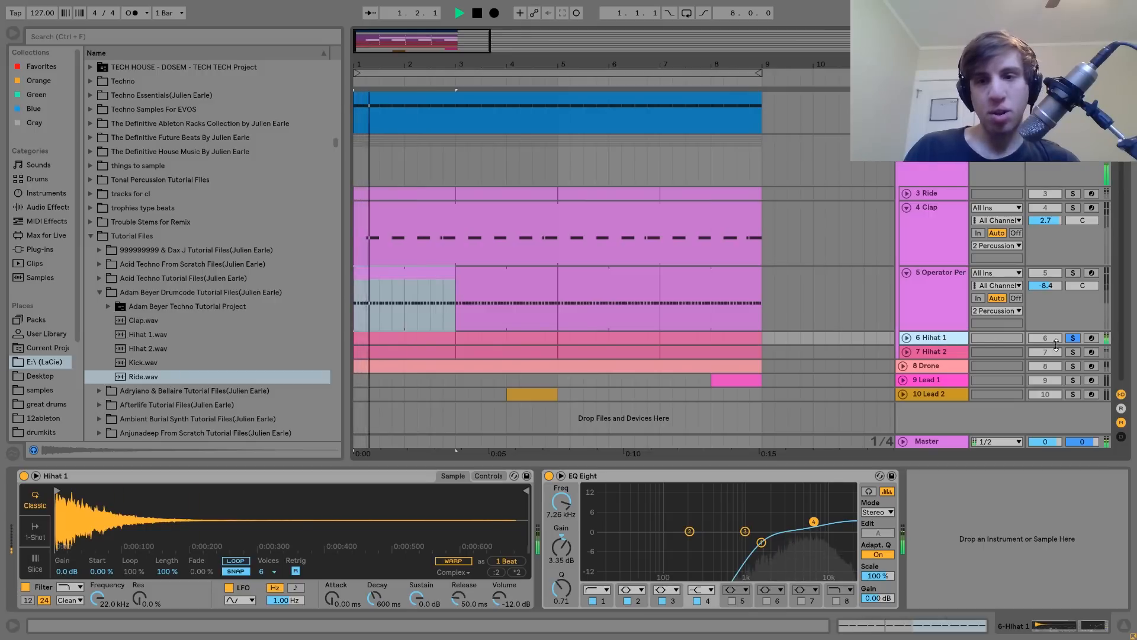
- Switch the solo to Hihat 2 and show its sampler and haas effect rack while it plays
{"action": "left_click", "coordinate": [1073, 352]}
{"action": "left_click", "coordinate": [930, 350]}
{"action": "key", "text": "space"}
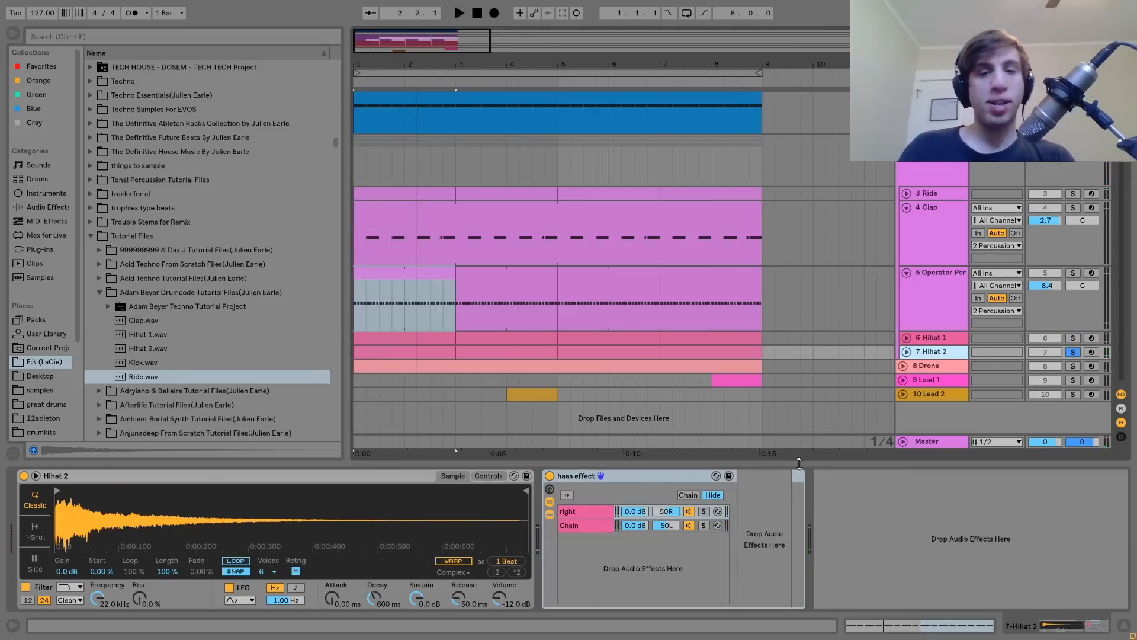
- Compare Hihat 1 and Hihat 2 by alternating their solos during playback, ending with both soloed
{"action": "key", "text": "space"}
{"action": "left_click", "coordinate": [953, 336]}
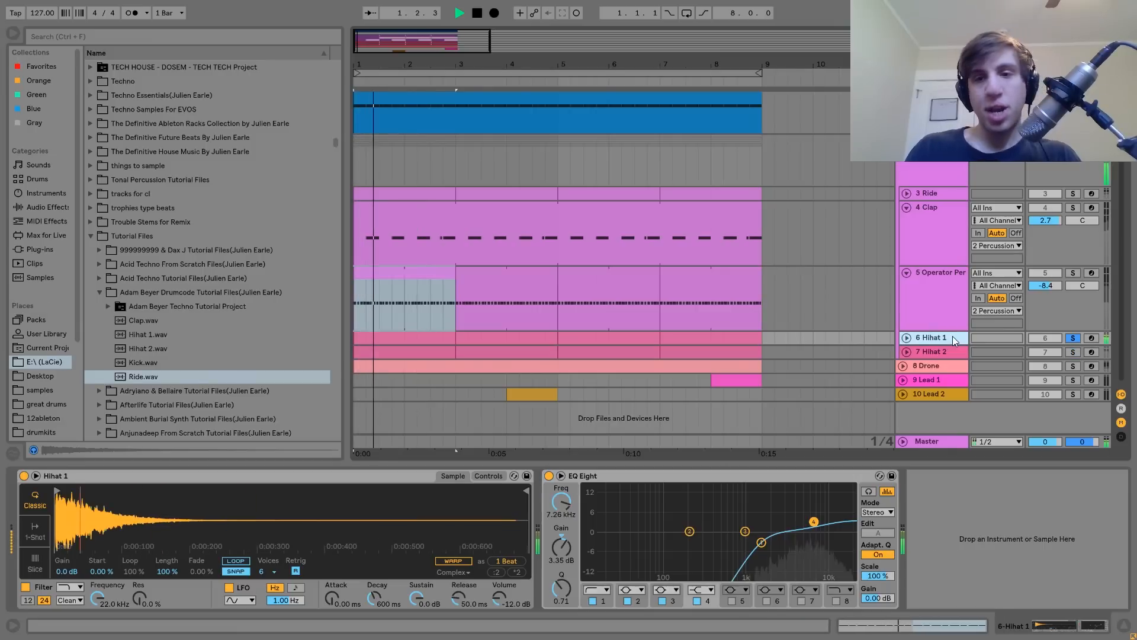
{"action": "left_click", "coordinate": [1073, 338]}
{"action": "left_click", "coordinate": [1073, 352], "text": "ctrl"}
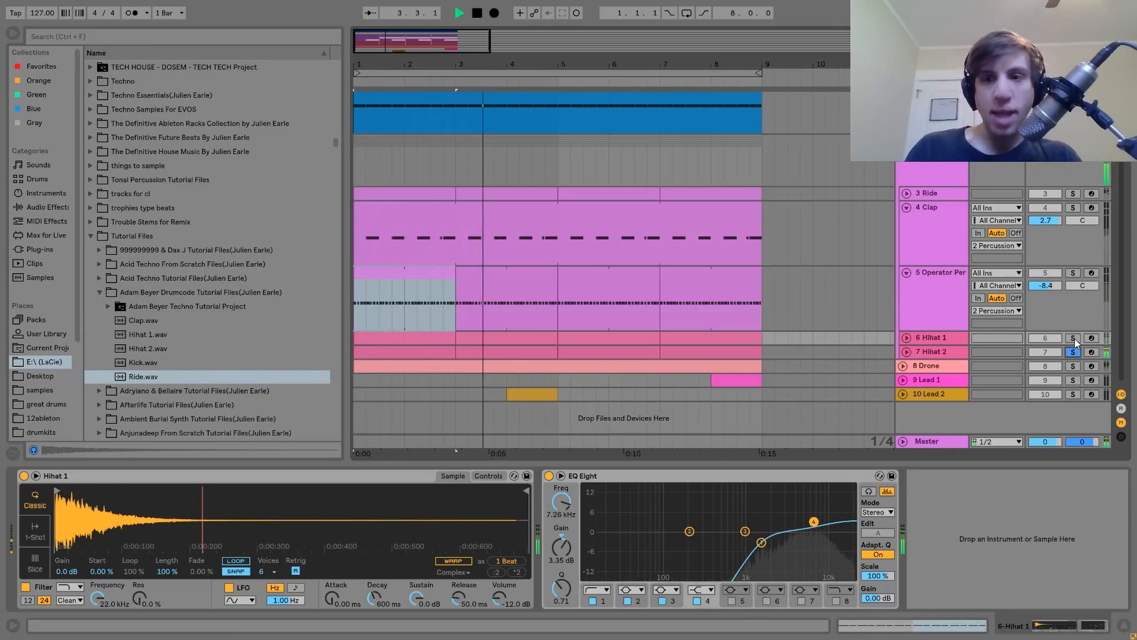
{"action": "key", "text": "space"}
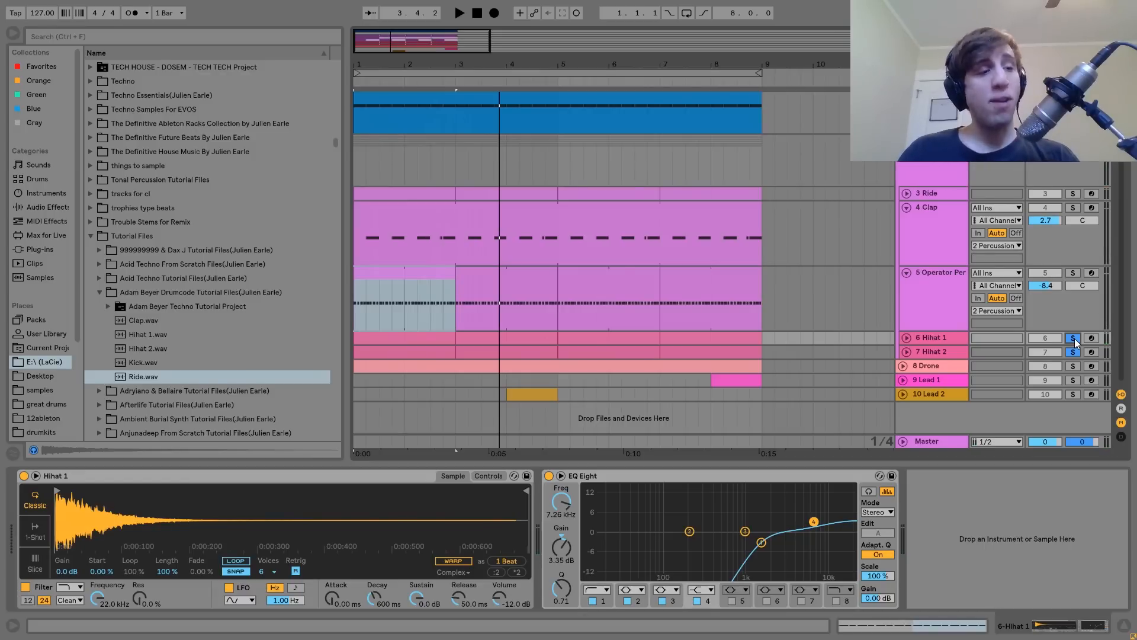
- Solo the Percussion group, show its effects and audition it with EQ Eight and Compressor bypassed
{"action": "left_click", "coordinate": [1073, 142]}
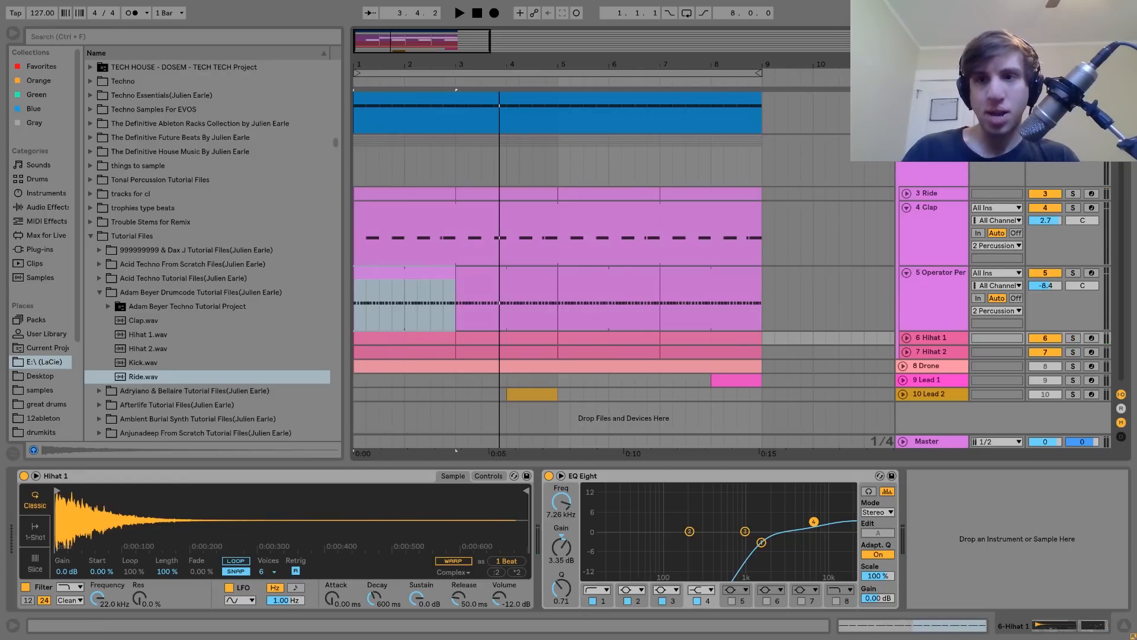
{"action": "left_click", "coordinate": [921, 167]}
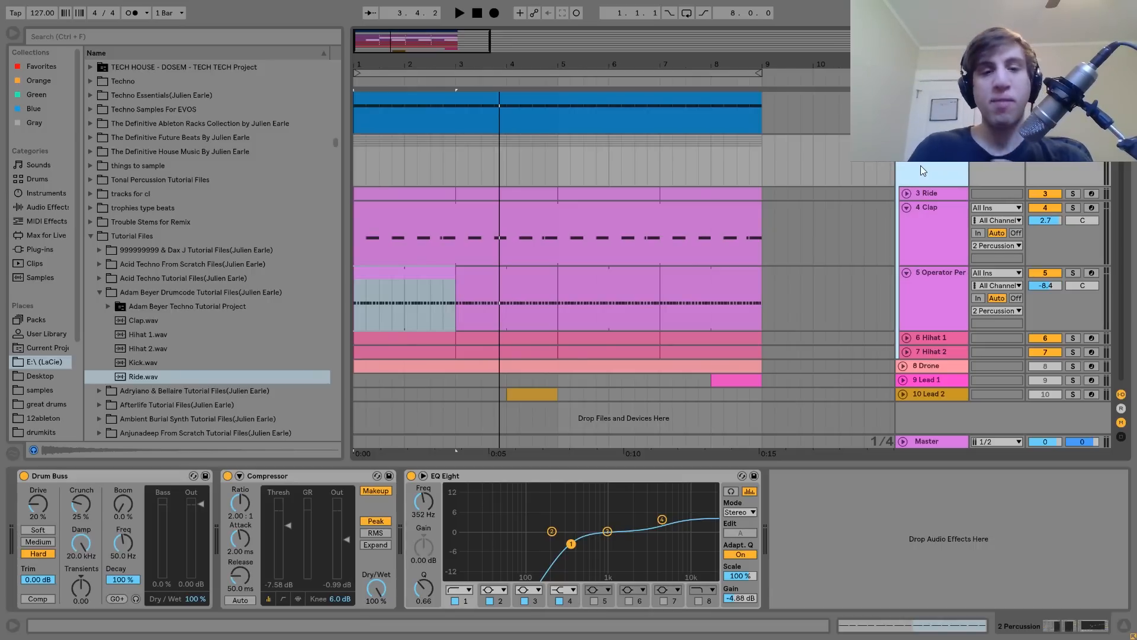
{"action": "left_click", "coordinate": [411, 476]}
{"action": "left_click", "coordinate": [229, 476]}
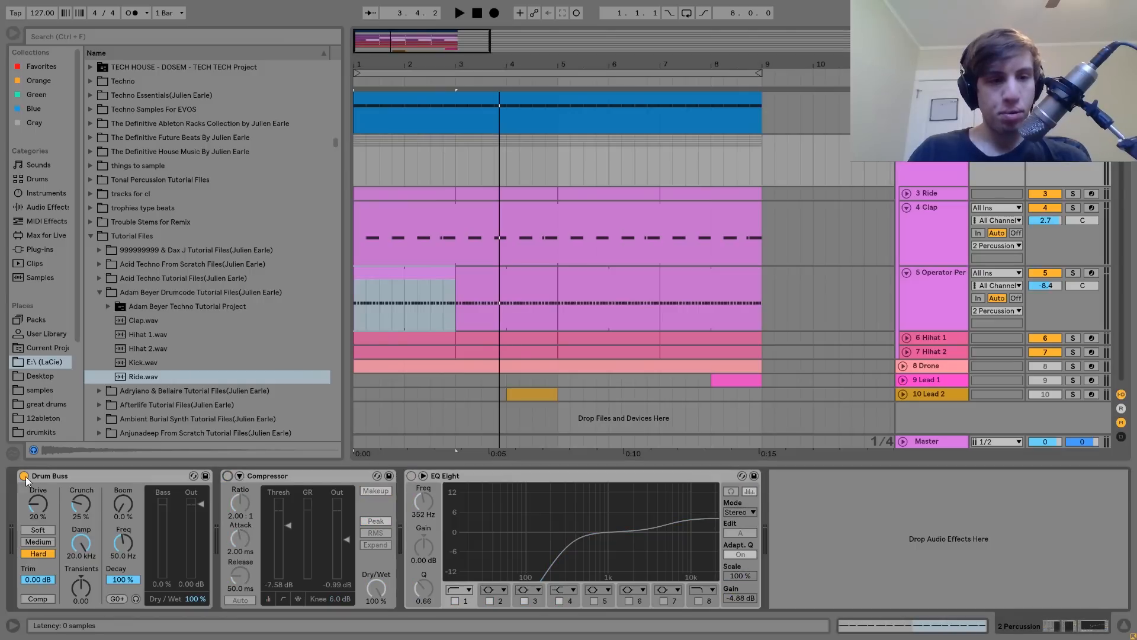
{"action": "key", "text": "space"}
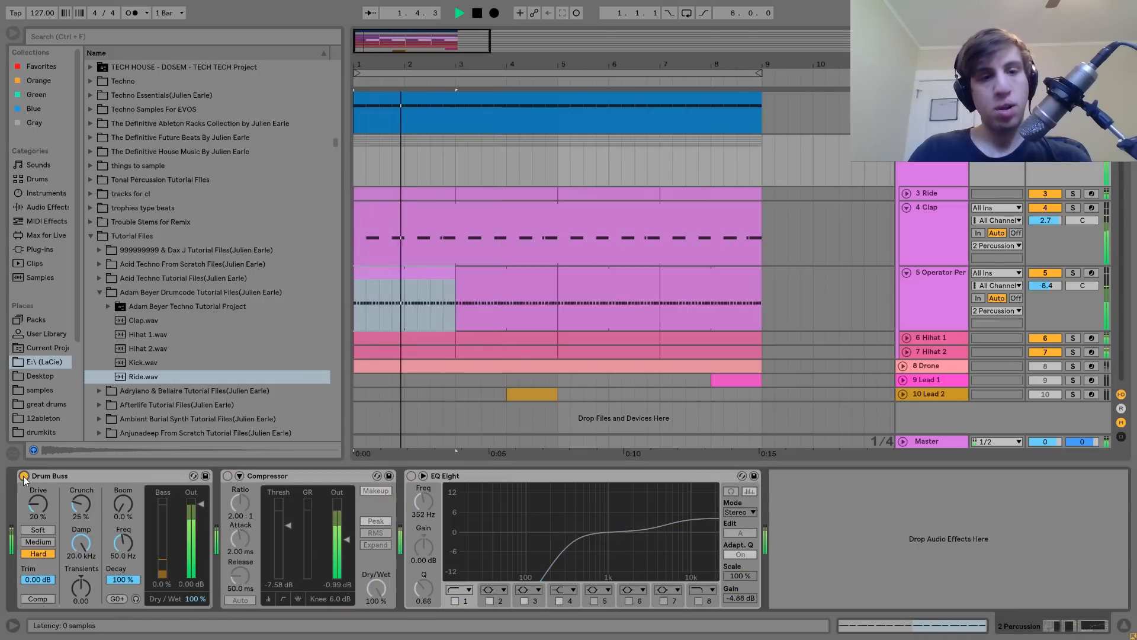
- Undo the Compressor and EQ Eight bypasses, and compare the Percussion group with Drum Buss off and on
{"action": "key", "text": "ctrl+z"}
{"action": "key", "text": "ctrl+z"}
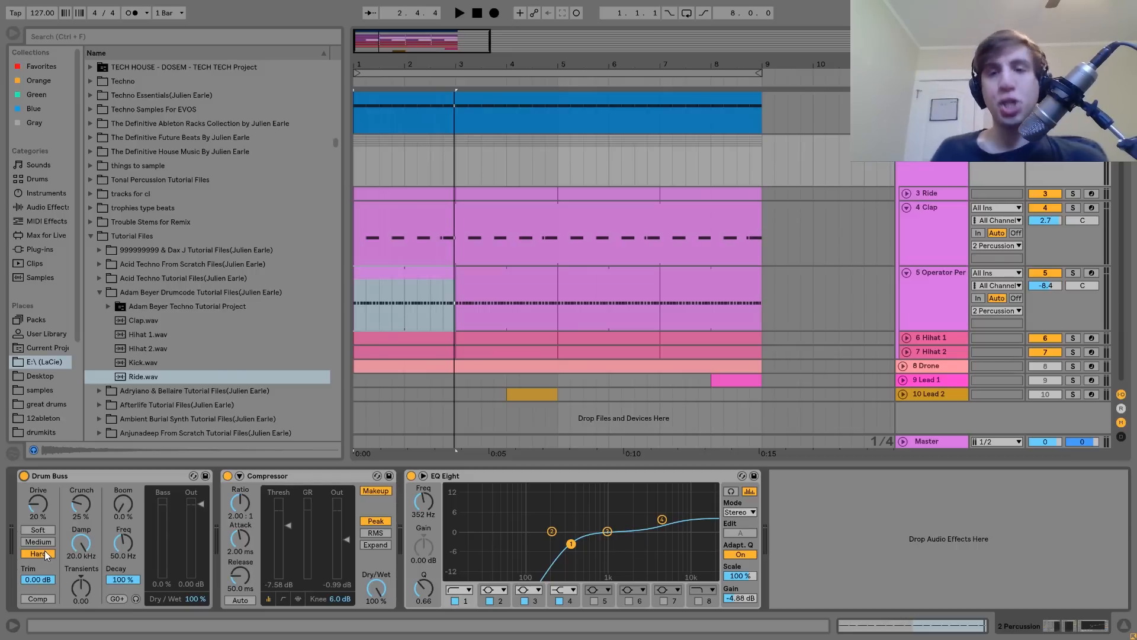
{"action": "left_click", "coordinate": [24, 475]}
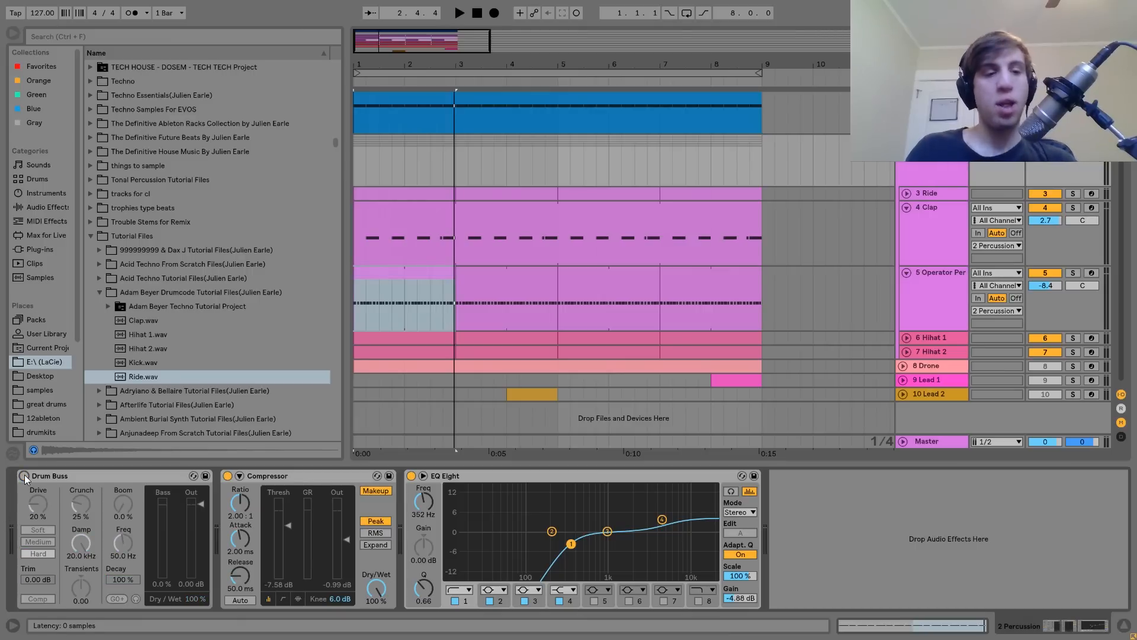
{"action": "key", "text": "space"}
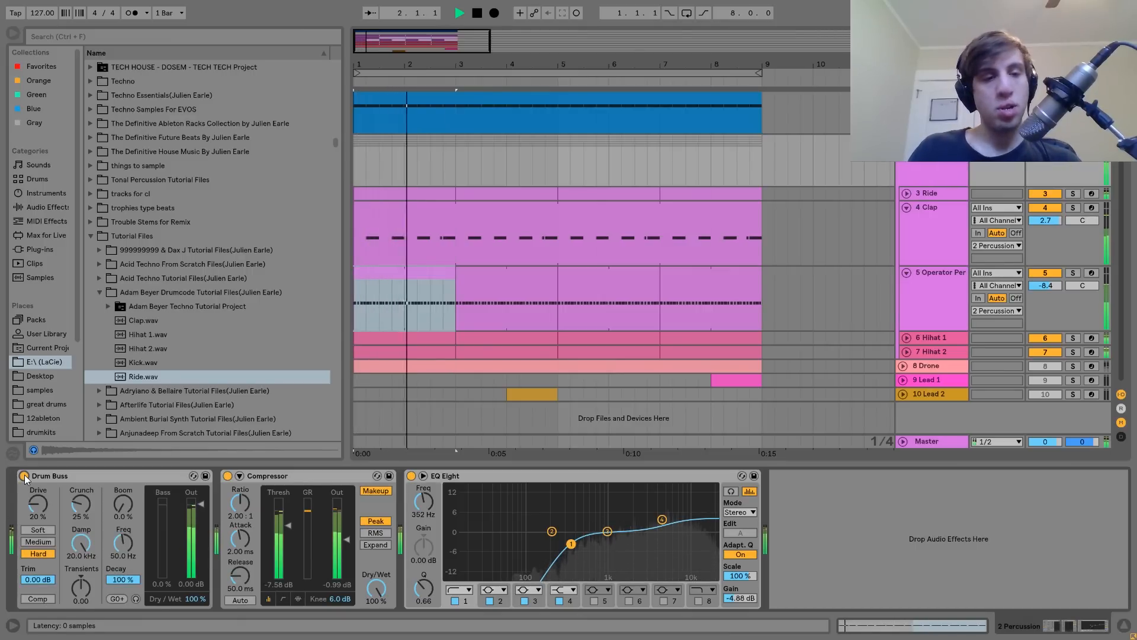
{"action": "left_click", "coordinate": [23, 475]}
{"action": "key", "text": "space"}
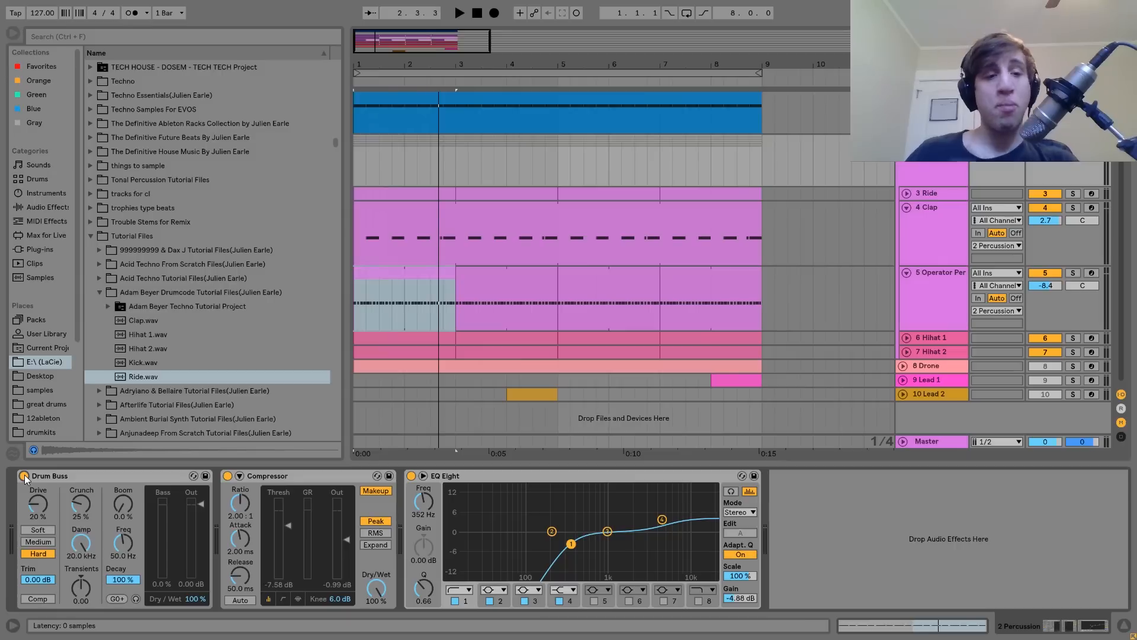
- Compare the Percussion group during playback with its Compressor bypassed and enabled, leaving the Compressor on
{"action": "left_click", "coordinate": [227, 475]}
{"action": "key", "text": "space"}
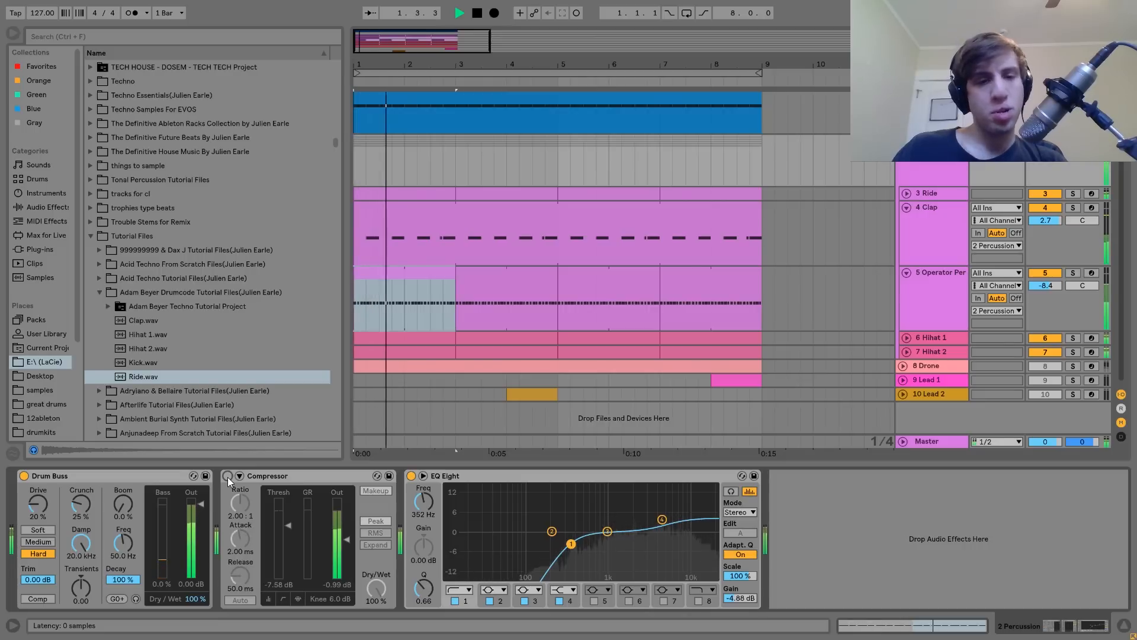
{"action": "left_click", "coordinate": [227, 477]}
{"action": "key", "text": "space"}
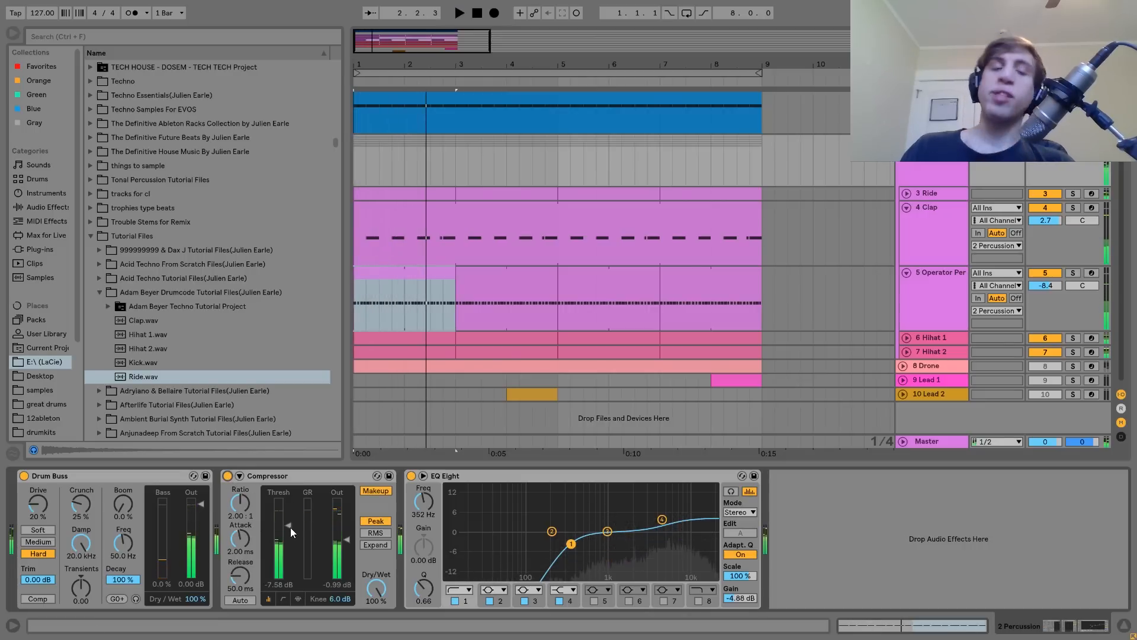
{"action": "key", "text": "space"}
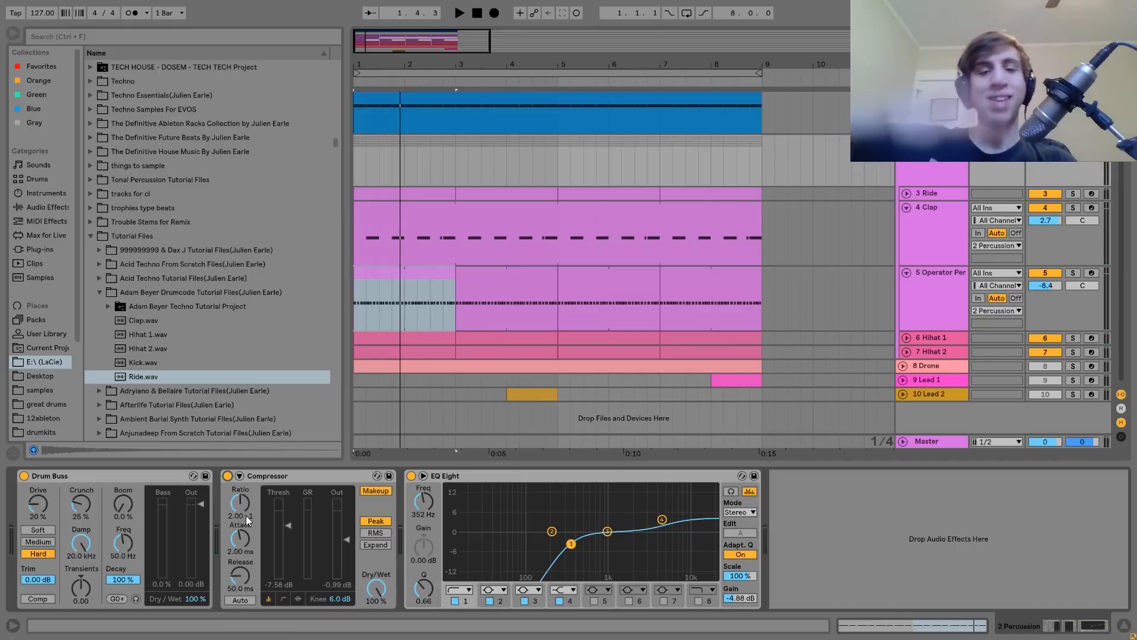
{"action": "key", "text": "space"}
{"action": "left_click", "coordinate": [227, 476]}
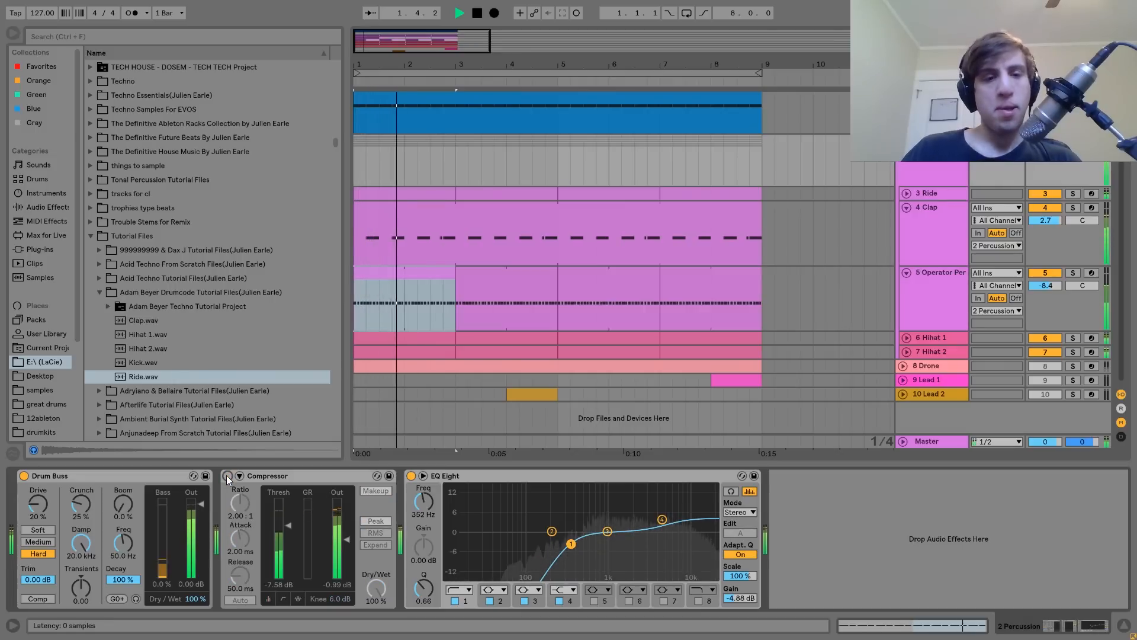
{"action": "key", "text": "space"}
{"action": "left_click", "coordinate": [227, 476]}
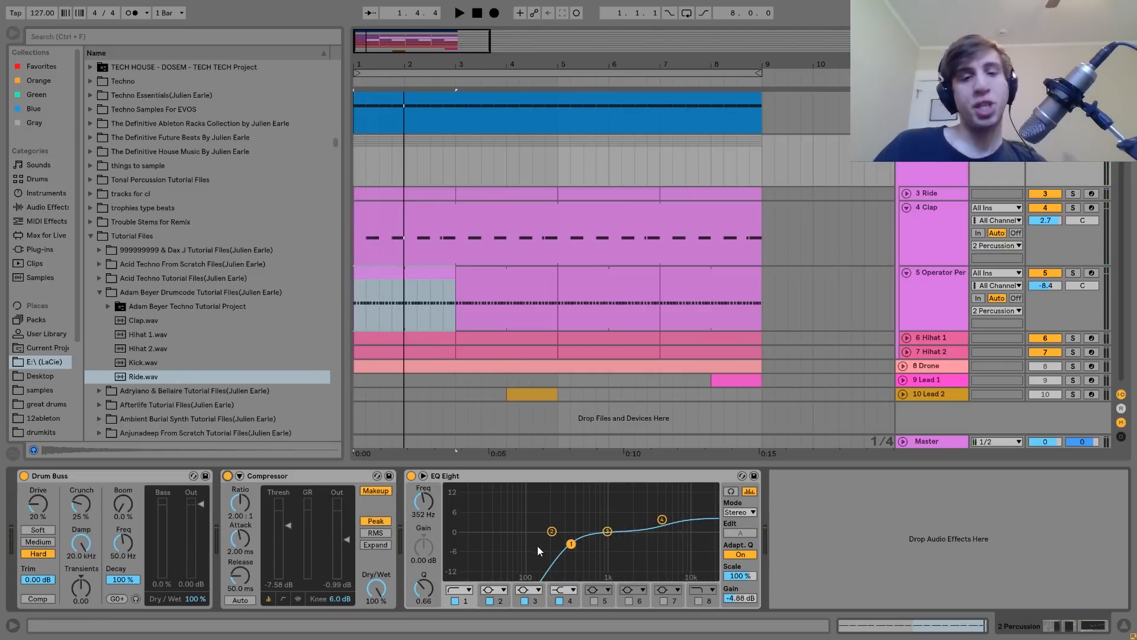
- Set the Q of EQ Eight's first band on the Percussion group to 0.69, and compare playback with EQ Eight off and on
{"action": "left_click_drag", "start_coordinate": [571, 543], "coordinate": [571, 543]}
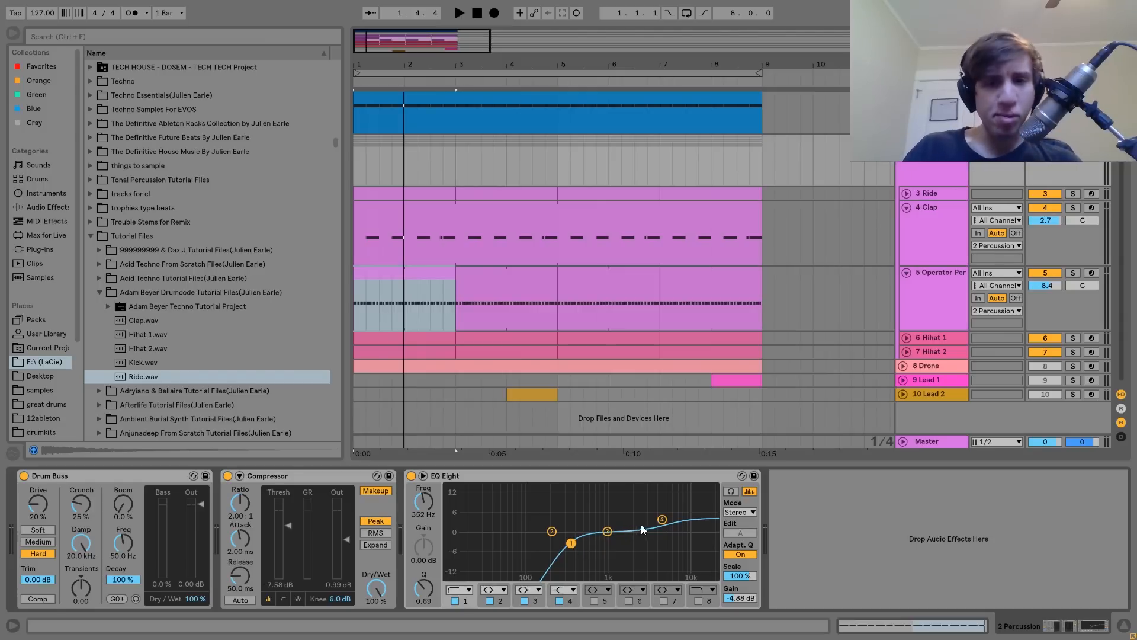
{"action": "key", "text": "space"}
{"action": "left_click", "coordinate": [411, 477]}
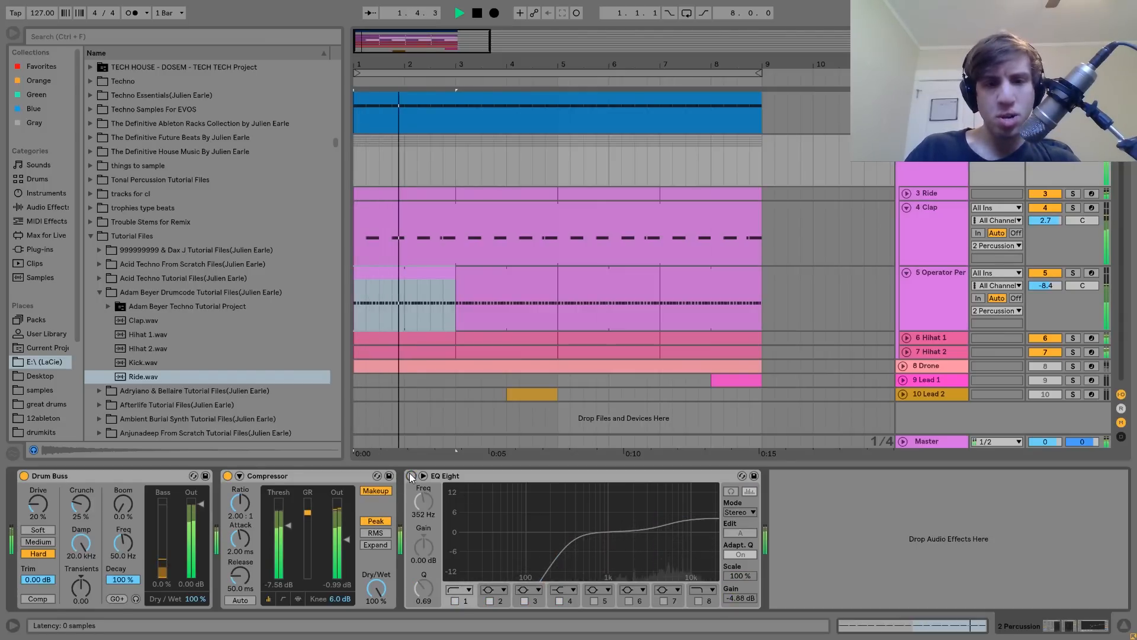
{"action": "left_click", "coordinate": [410, 477]}
{"action": "key", "text": "space"}
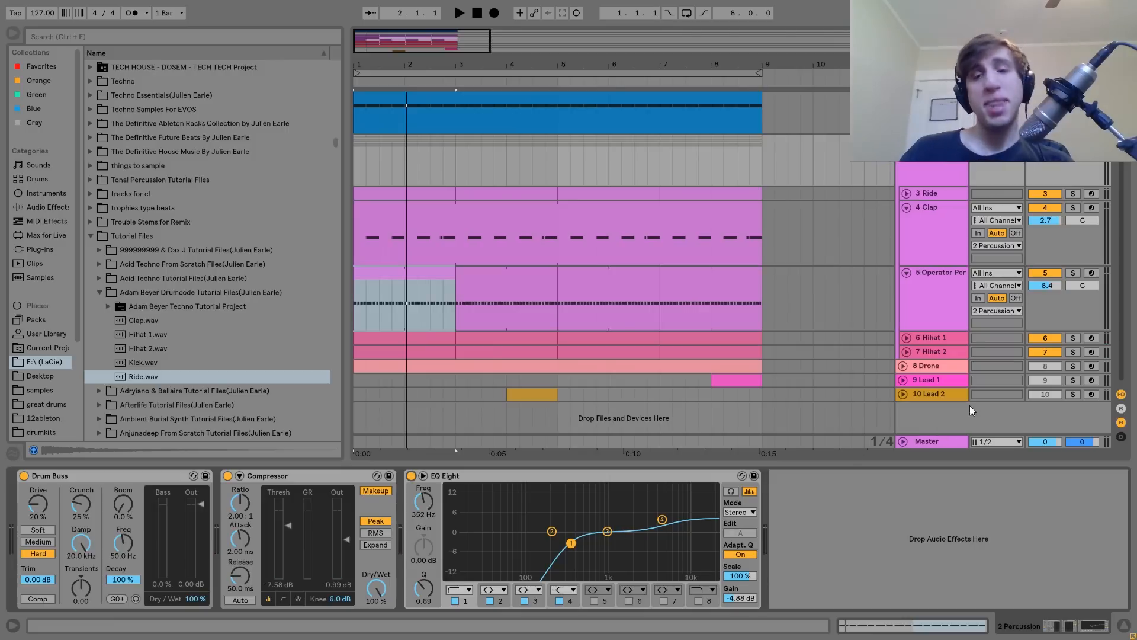
- Unfold and solo the Drone track, show its devices and audition its clip
{"action": "left_click", "coordinate": [932, 365]}
{"action": "left_click", "coordinate": [903, 365]}
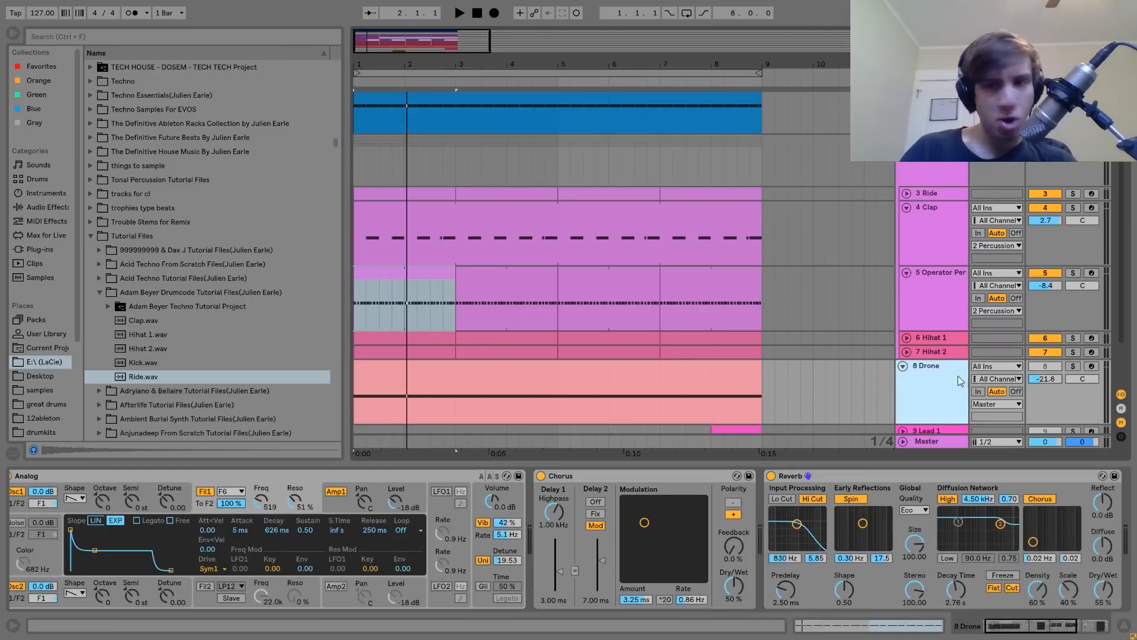
{"action": "left_click", "coordinate": [1072, 366]}
{"action": "key", "text": "space"}
{"action": "left_click", "coordinate": [624, 368]}
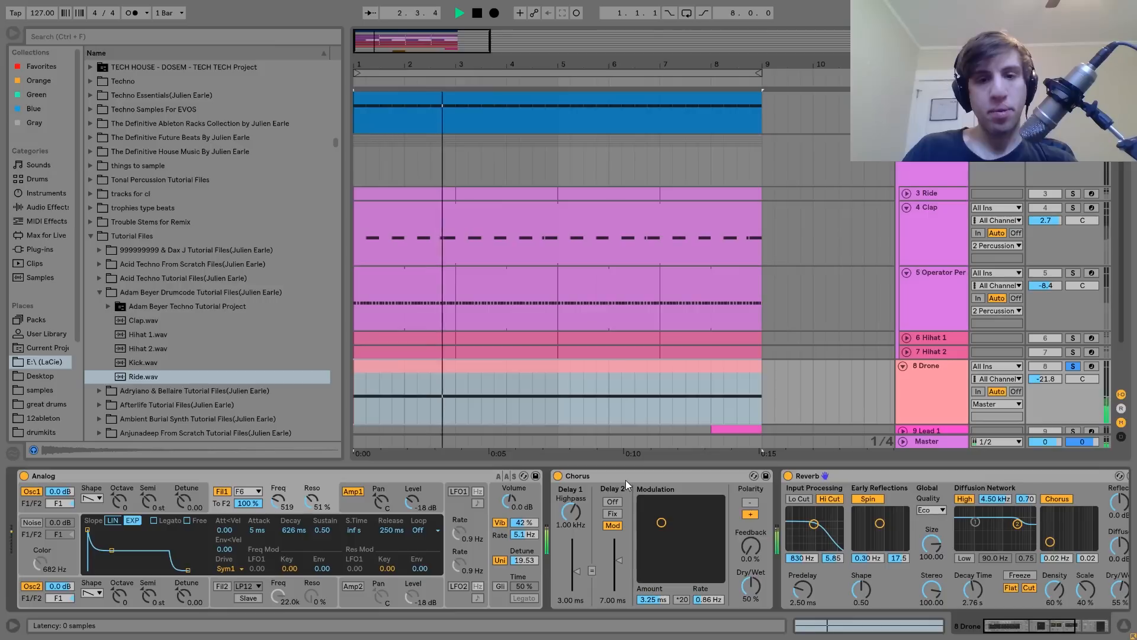
{"action": "left_click", "coordinate": [626, 480]}
{"action": "key", "text": "space"}
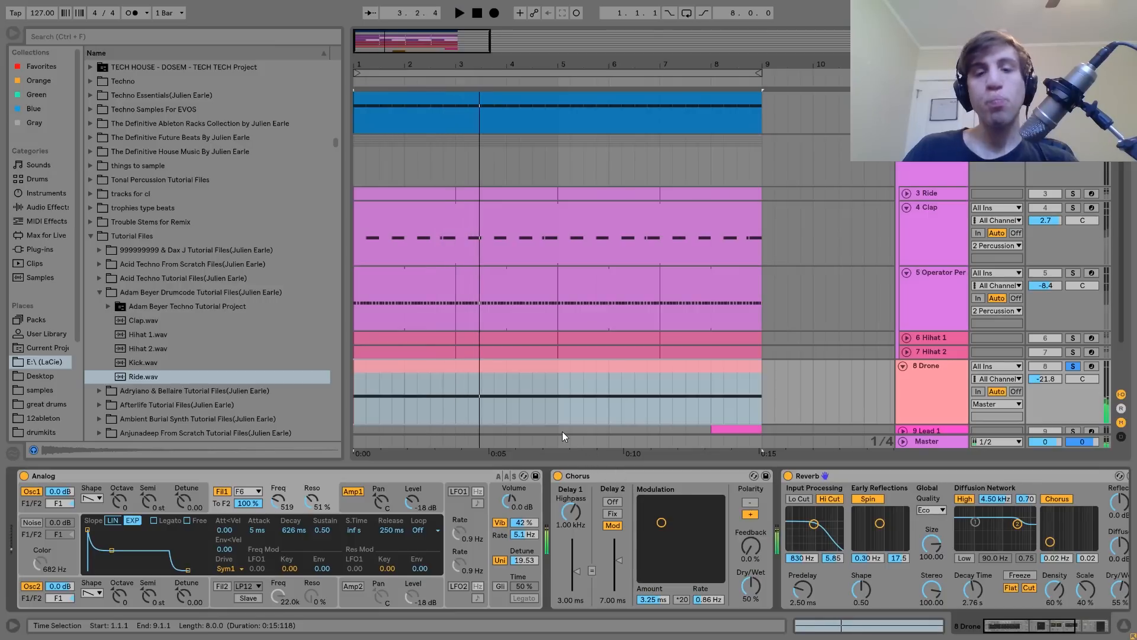
- Show the sustained D1 note in the Drone clip, play it and return to the track's devices
{"action": "double_click", "coordinate": [537, 360]}
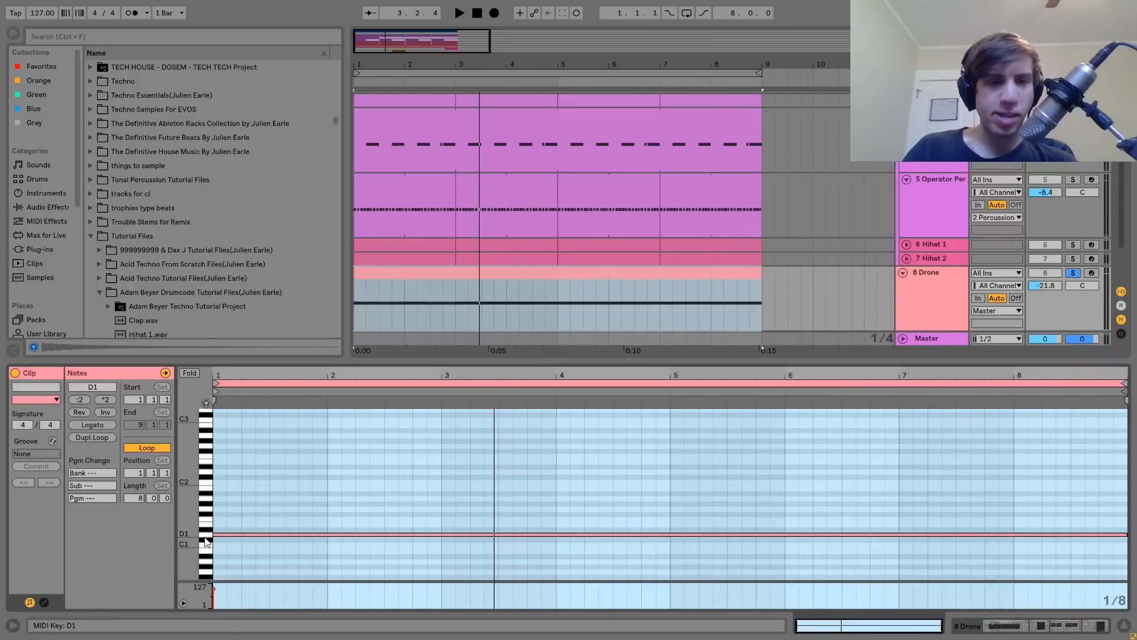
{"action": "key", "text": "space"}
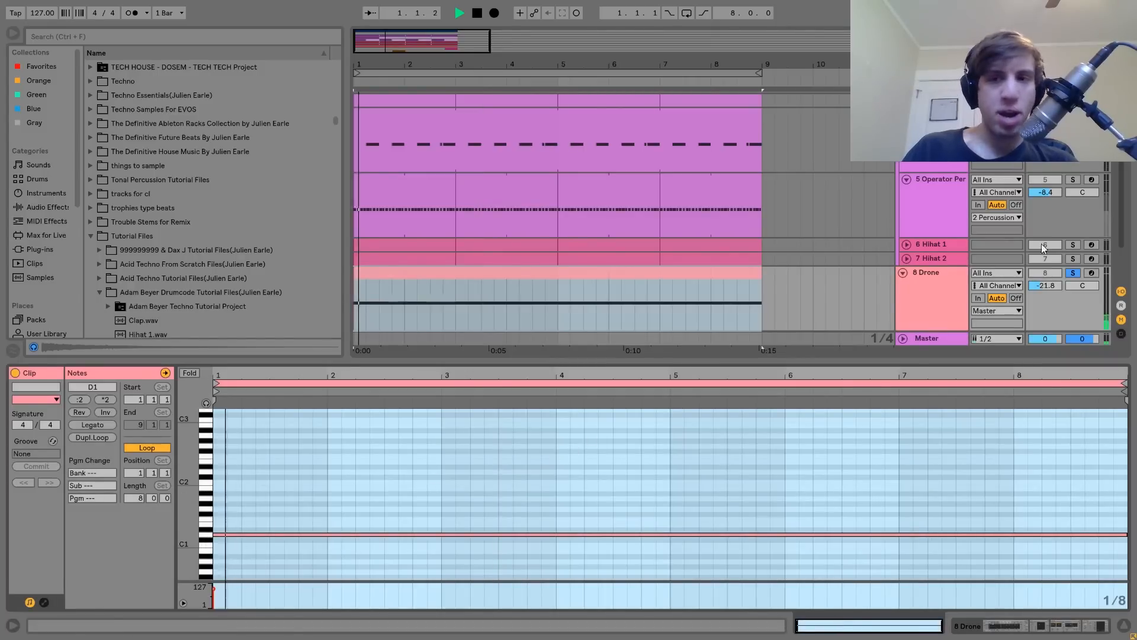
{"action": "left_click", "coordinate": [927, 293]}
{"action": "key", "text": "space"}
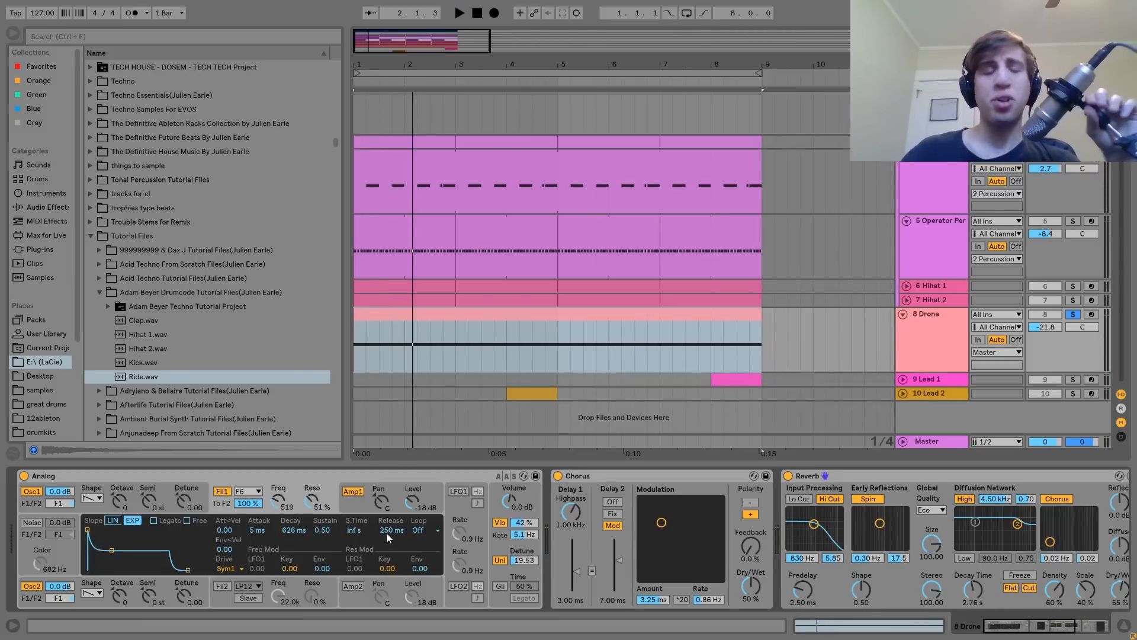
- Show the oscillator and filter 1 settings of the Drone's Analog synth and audition the soloed sound
{"action": "left_click", "coordinate": [94, 508]}
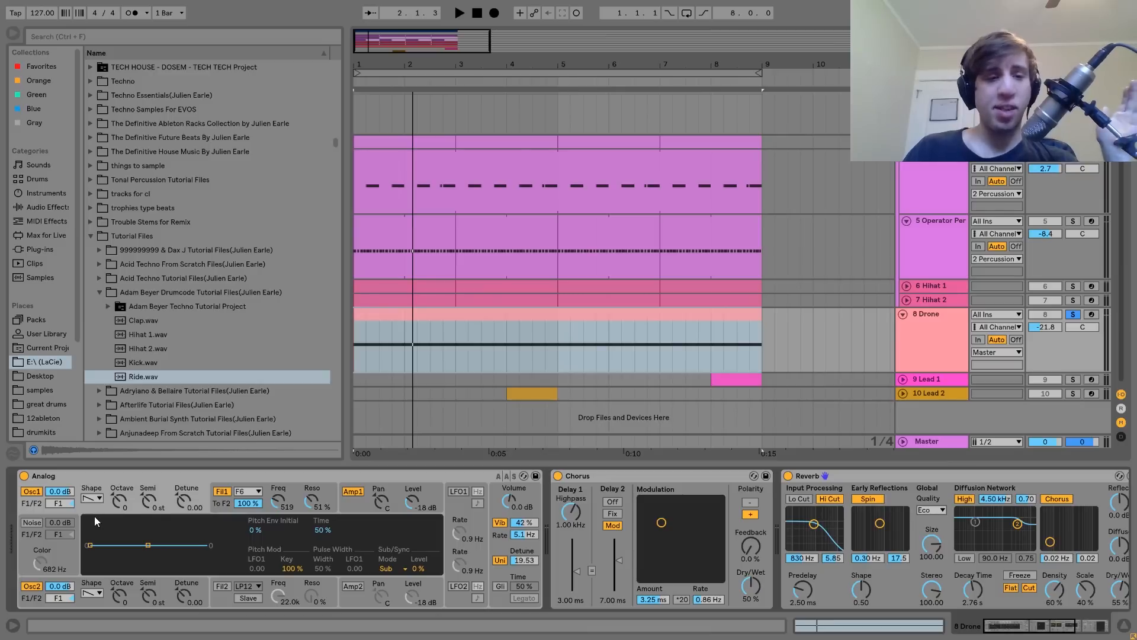
{"action": "left_click", "coordinate": [91, 604]}
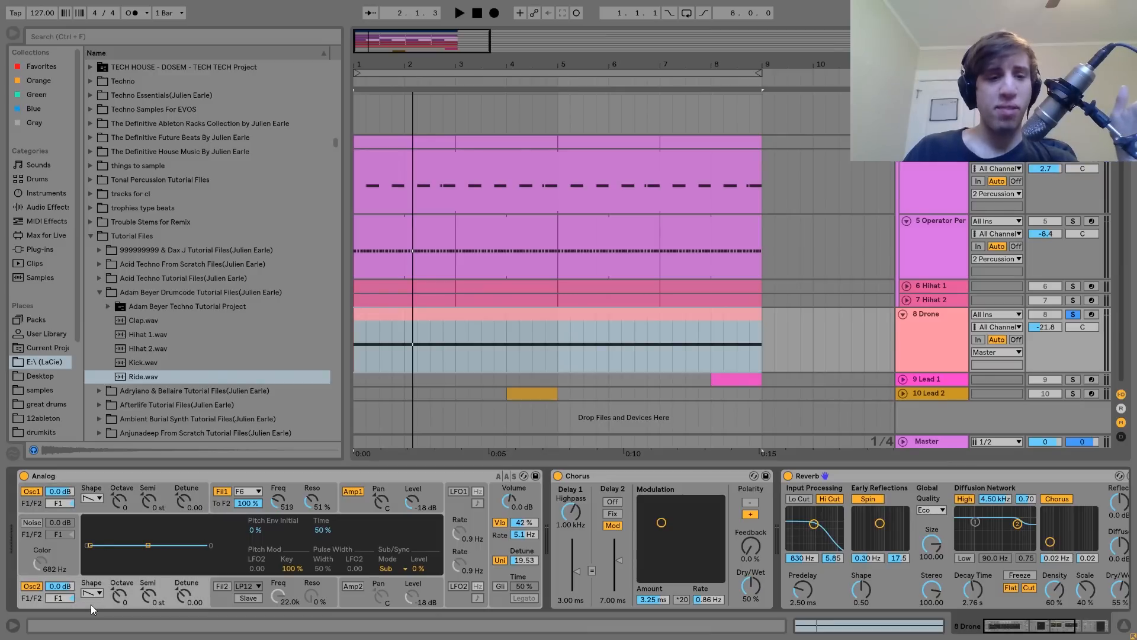
{"action": "left_click", "coordinate": [222, 505]}
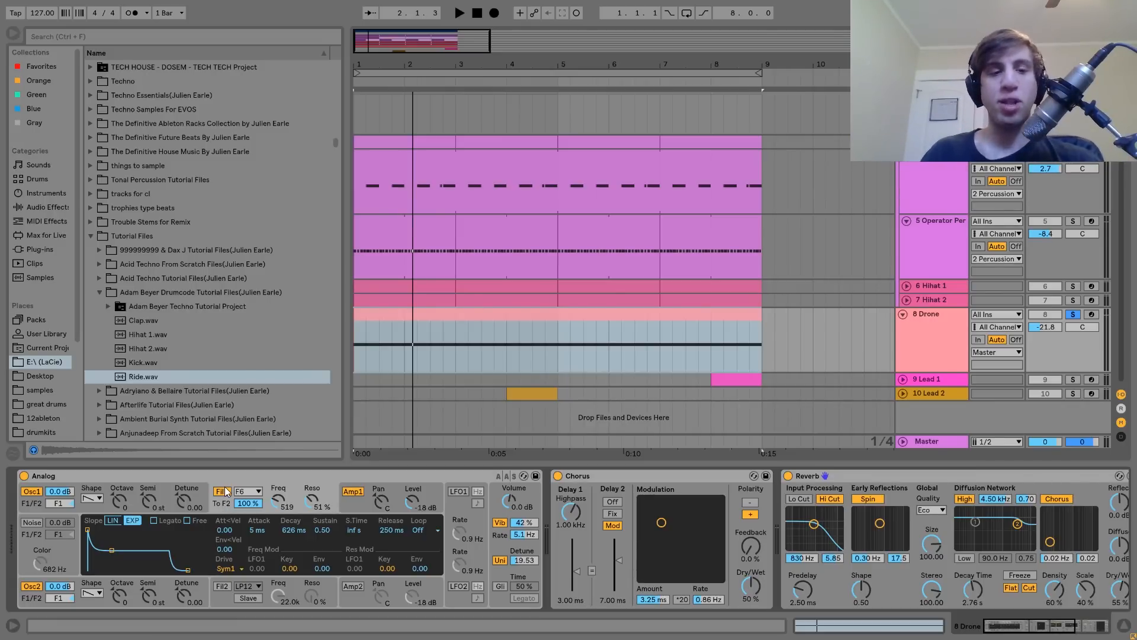
{"action": "key", "text": "space"}
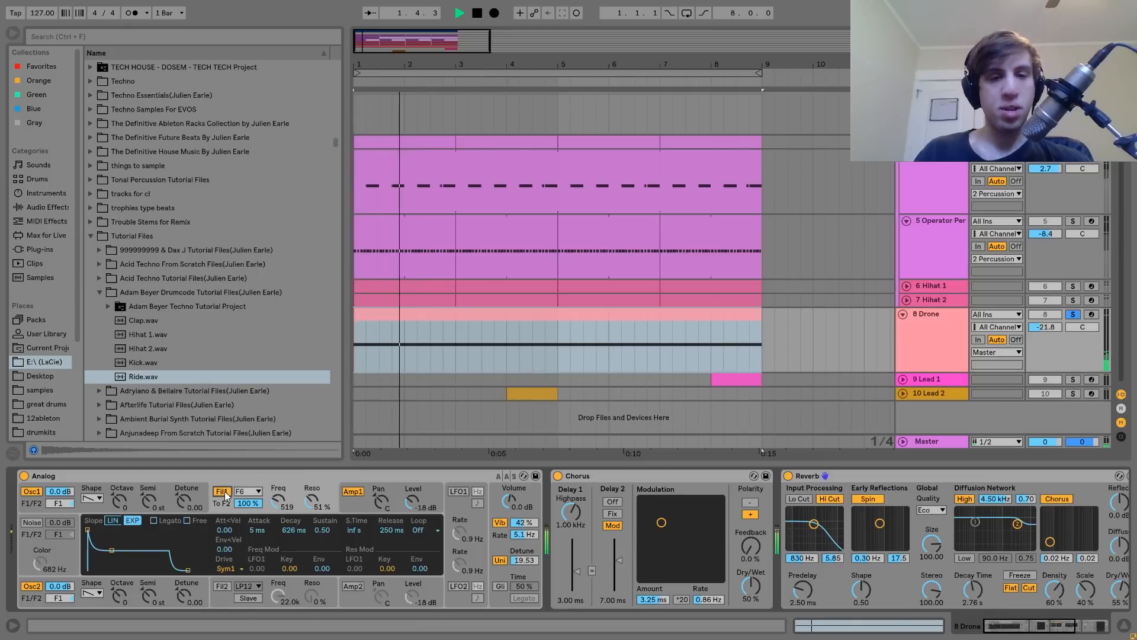
{"action": "key", "text": "space"}
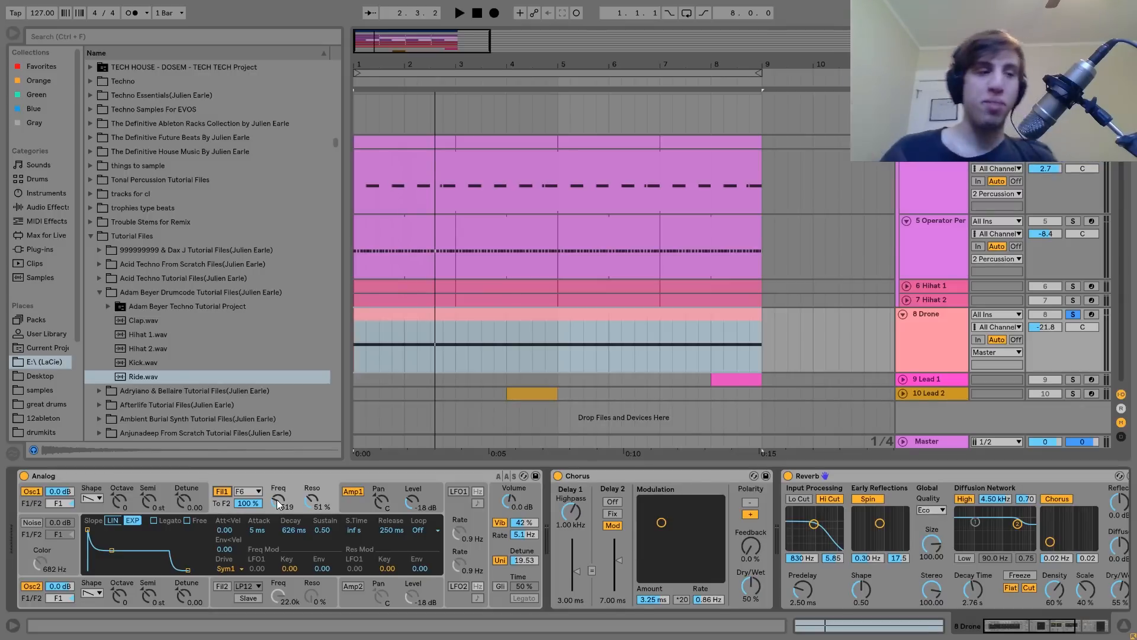
{"action": "key", "text": "space"}
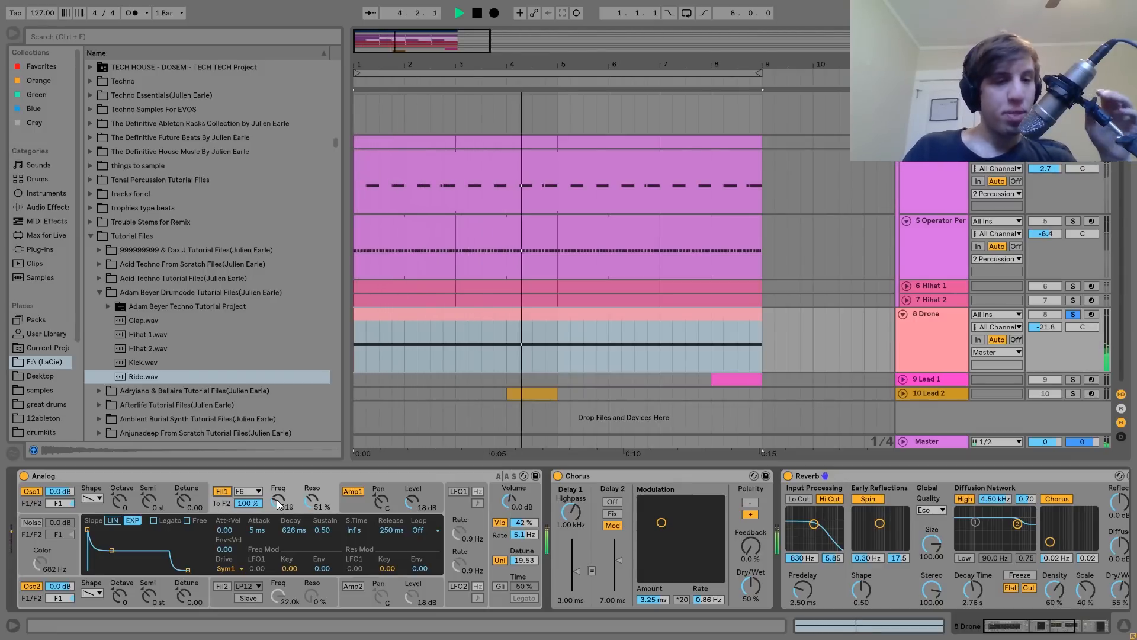
{"action": "key", "text": "space"}
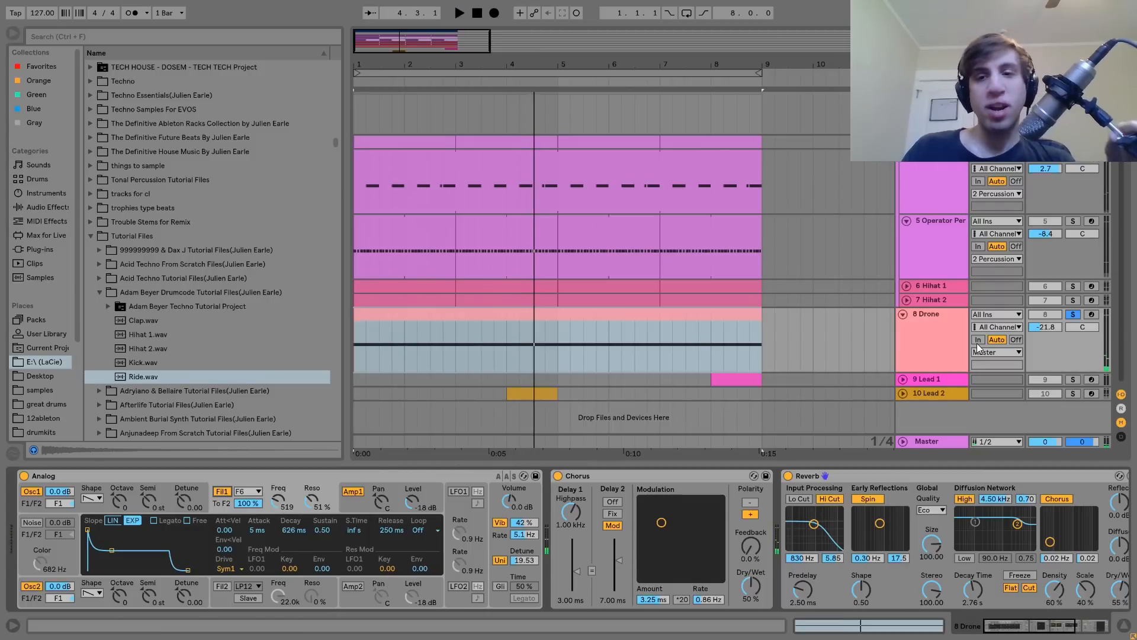
- Unsolo the Drone to audition it within the full mix, solo it again and stop playback
{"action": "left_click", "coordinate": [1073, 314]}
{"action": "key", "text": "space"}
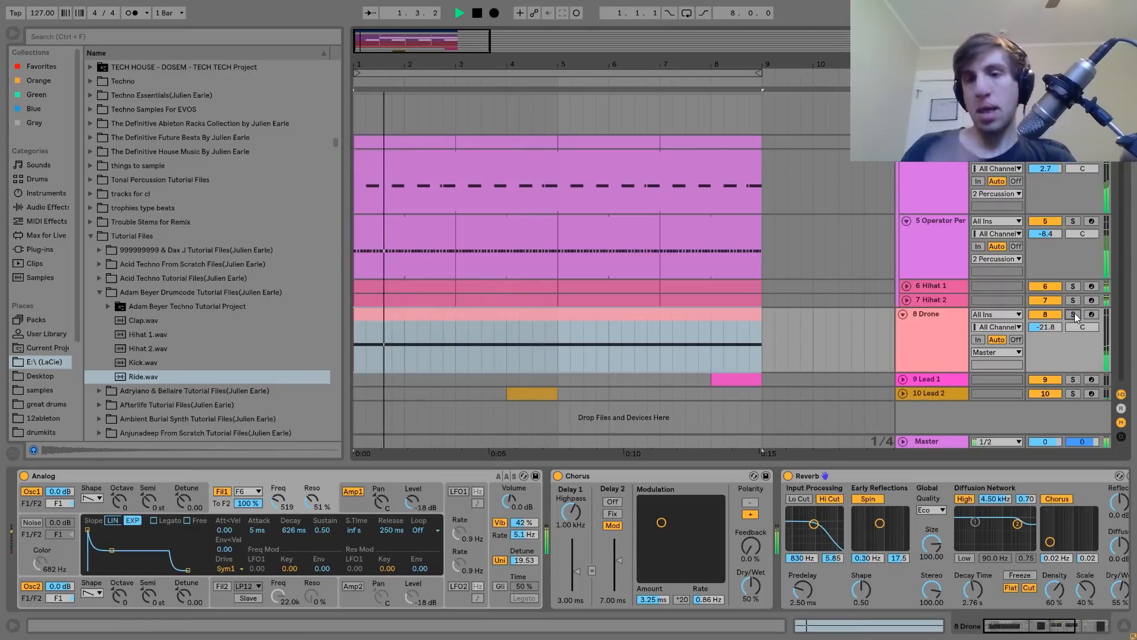
{"action": "left_click", "coordinate": [1010, 314]}
{"action": "left_click", "coordinate": [1010, 316]}
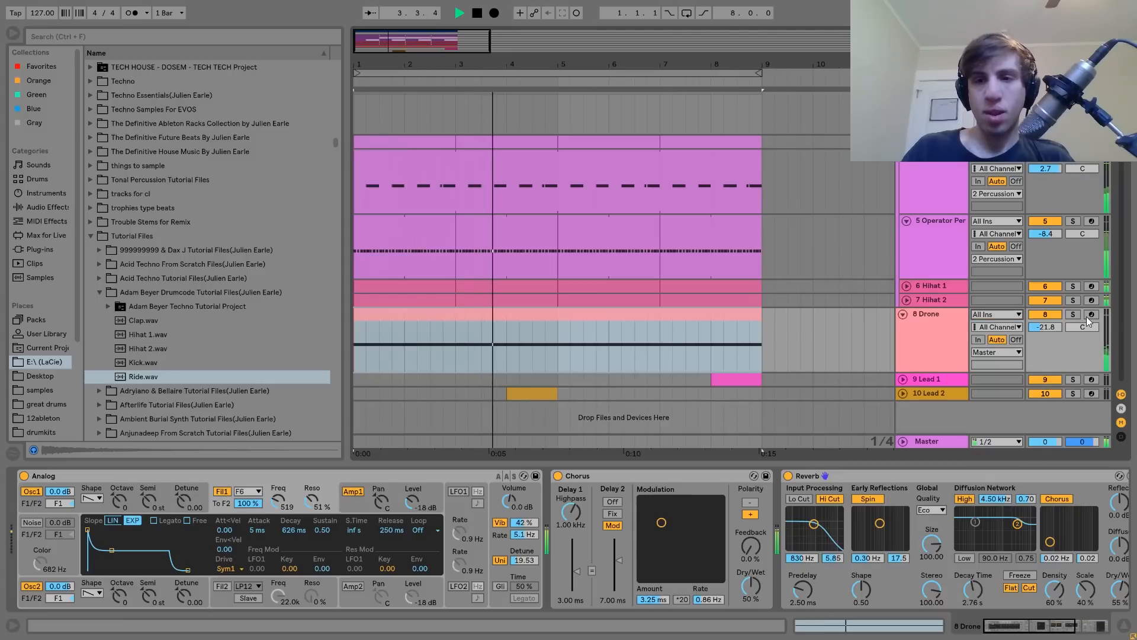
{"action": "left_click", "coordinate": [1072, 315]}
{"action": "key", "text": "space"}
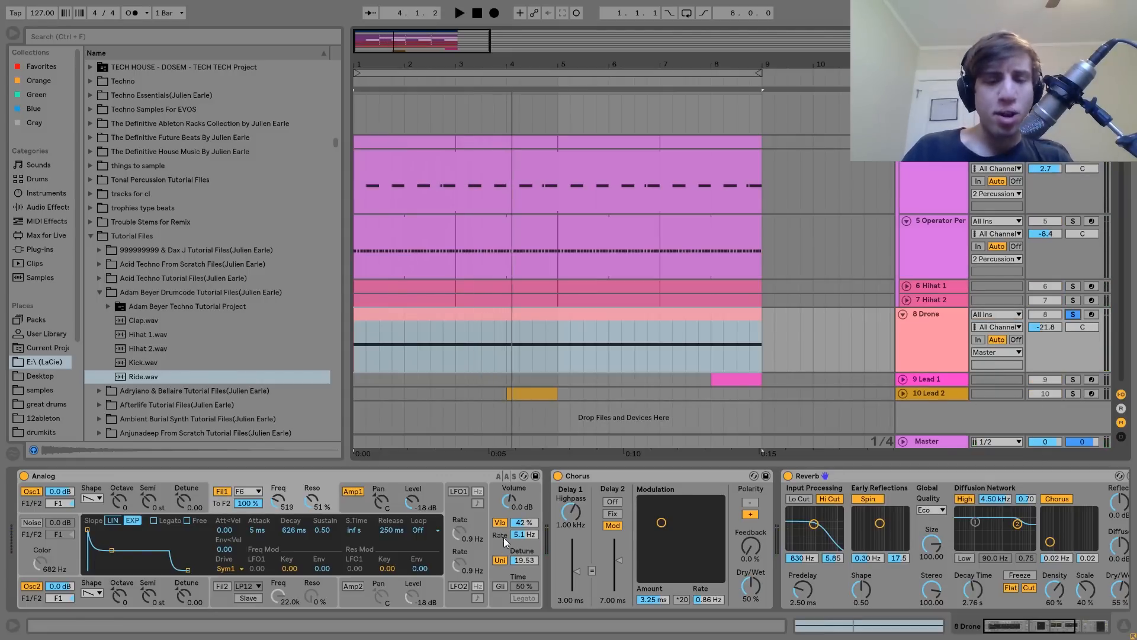
- Show the Analog synth's vibrato and unison settings, and the Drone's Chorus and Reverb devices
{"action": "left_click", "coordinate": [497, 551]}
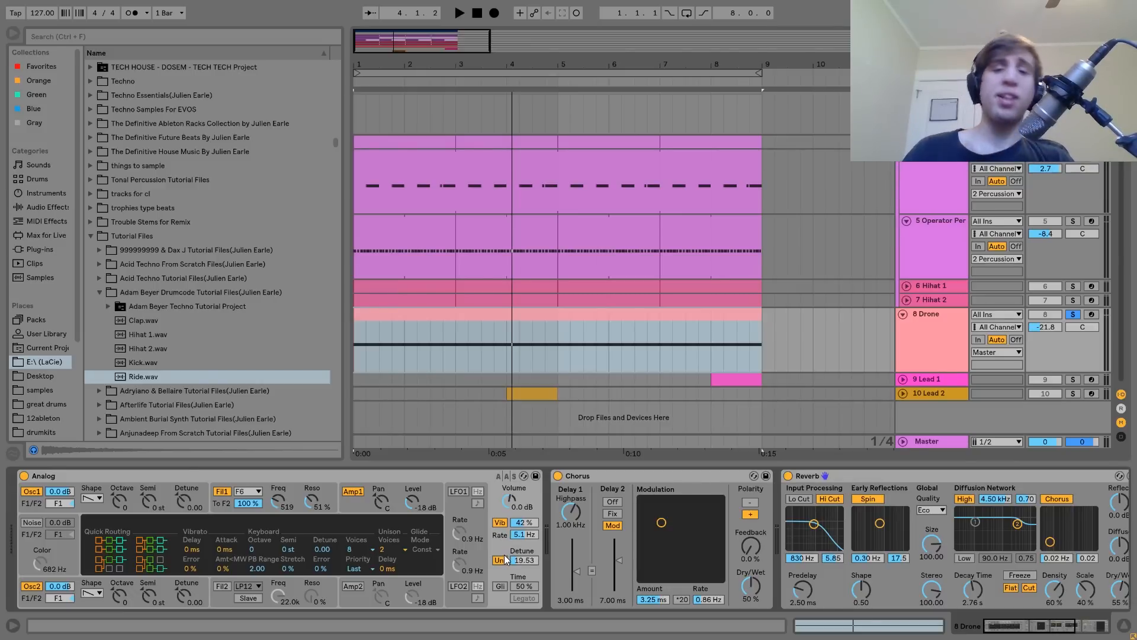
{"action": "scroll", "coordinate": [505, 559], "scroll_direction": "right", "scroll_amount": 5}
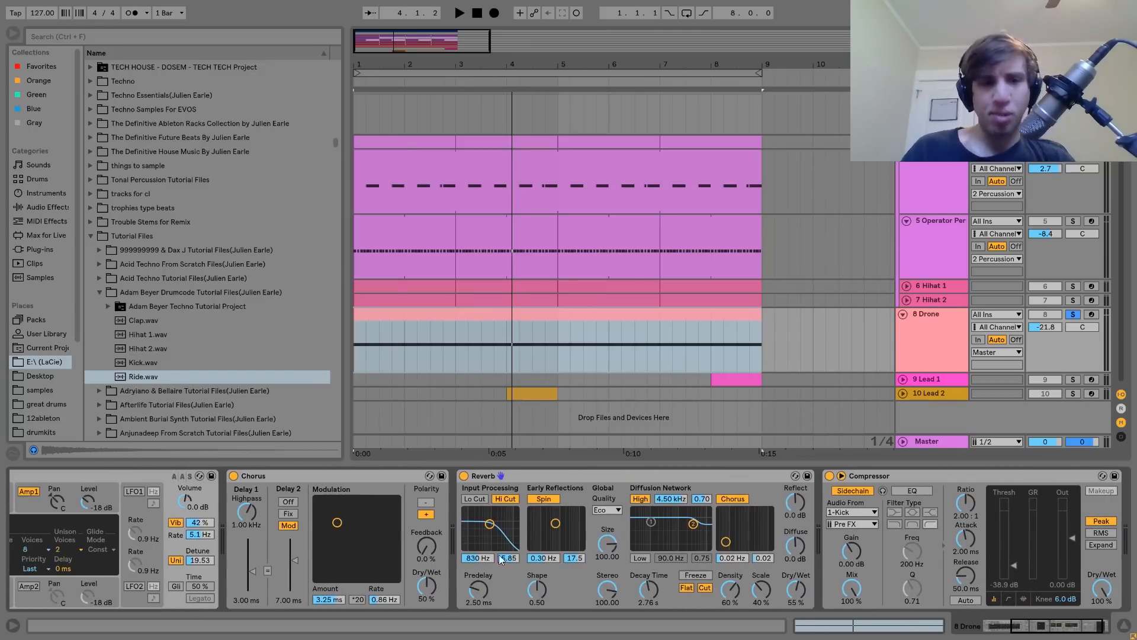
{"action": "left_click", "coordinate": [326, 475]}
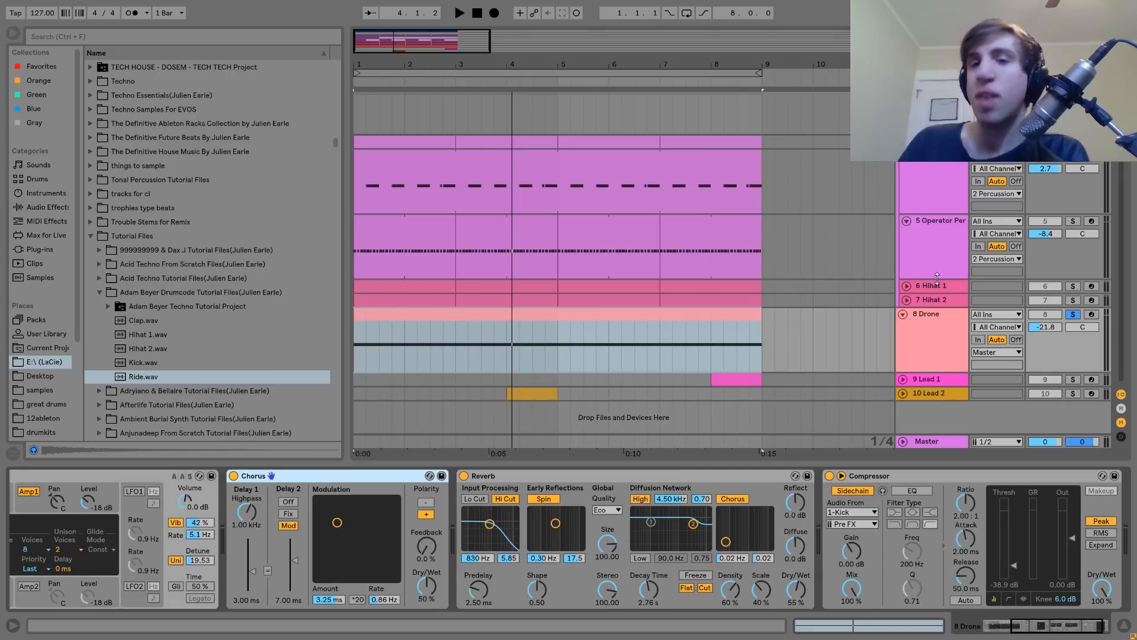
- Inspect the sidechain tap options for 1-Kick in the Drone's Compressor, keeping Pre FX
{"action": "scroll", "coordinate": [899, 269], "scroll_direction": "up", "scroll_amount": 3}
{"action": "scroll", "coordinate": [899, 268], "scroll_direction": "down", "scroll_amount": 3}
{"action": "left_click", "coordinate": [866, 522]}
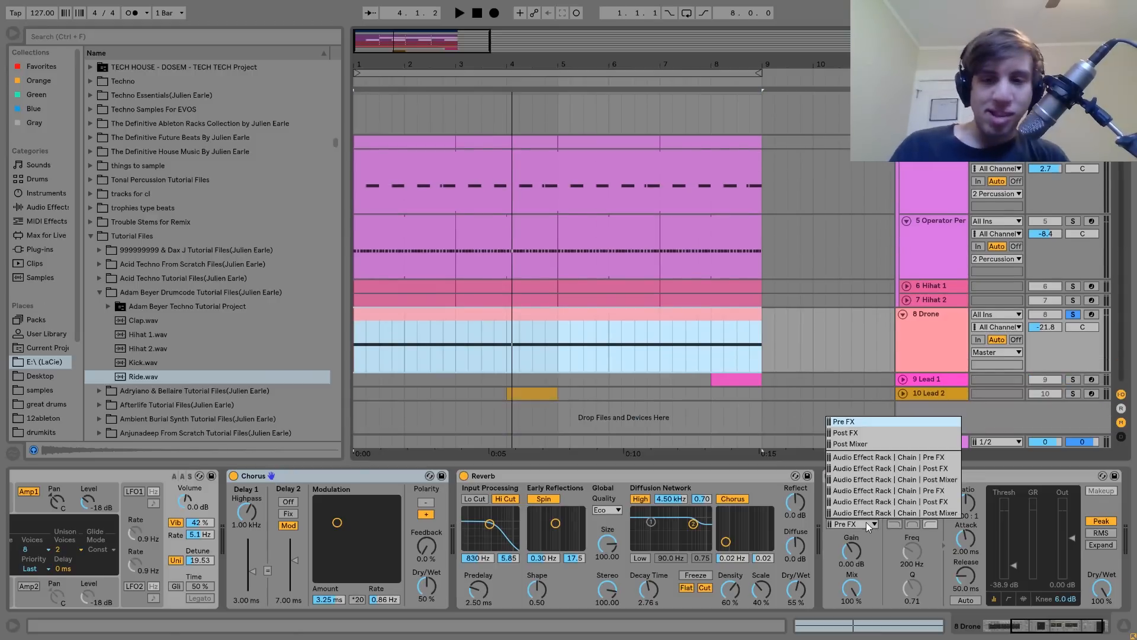
{"action": "left_click", "coordinate": [865, 526]}
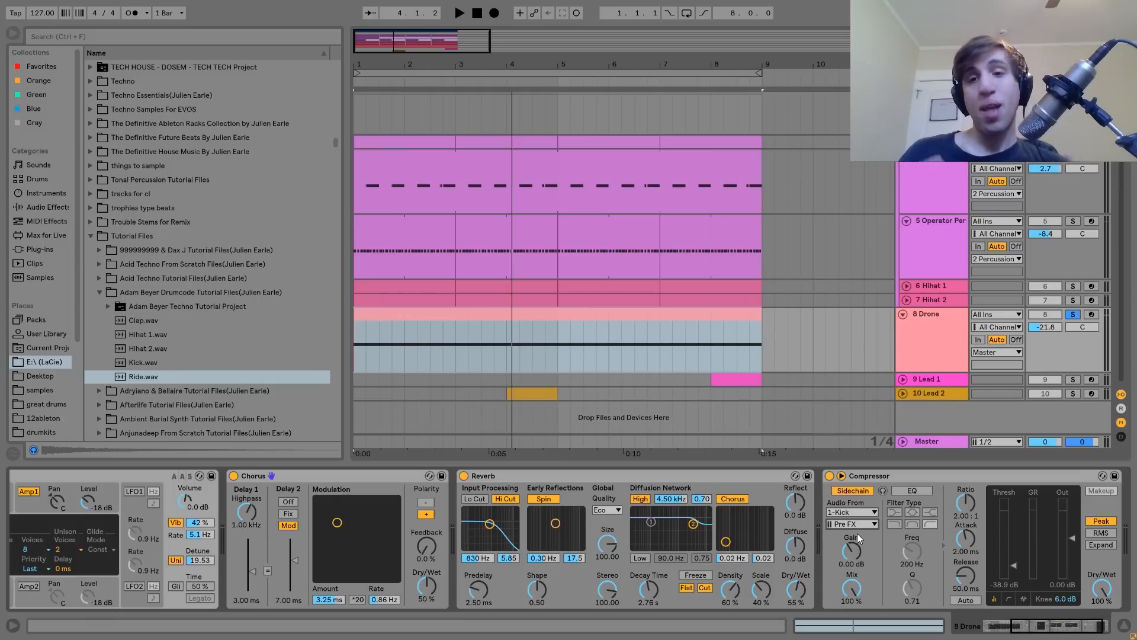
- Switch the solo to Lead 1, unfold the track to show its devices and audition its clip at bar 8
{"action": "left_click", "coordinate": [925, 379]}
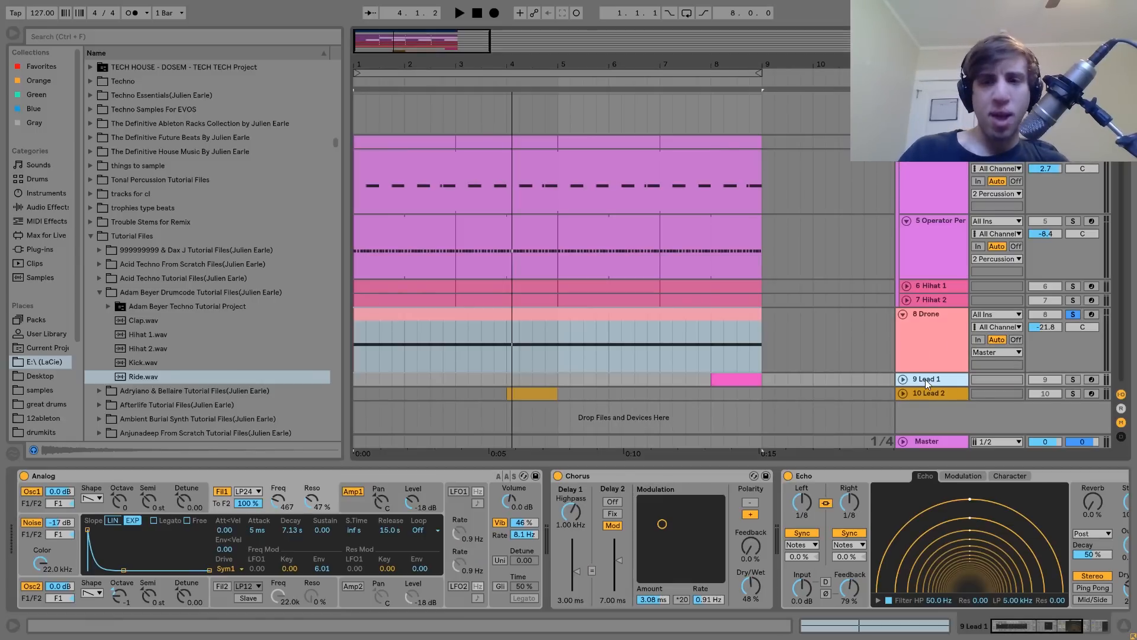
{"action": "left_click", "coordinate": [905, 379]}
{"action": "left_click", "coordinate": [1073, 375]}
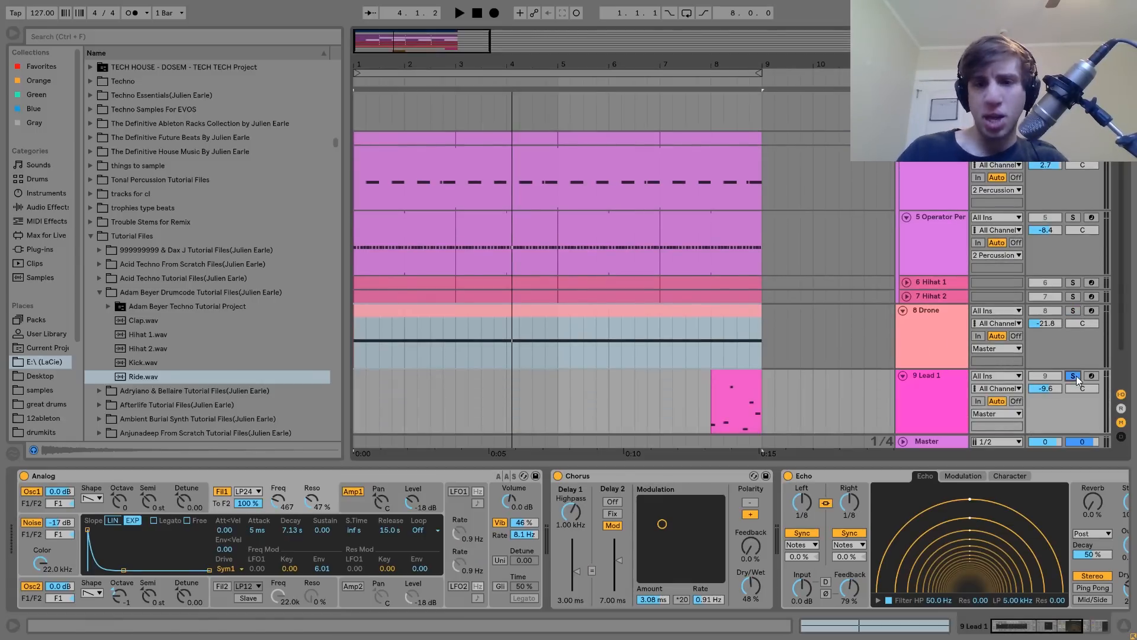
{"action": "left_click", "coordinate": [739, 379]}
{"action": "key", "text": "space"}
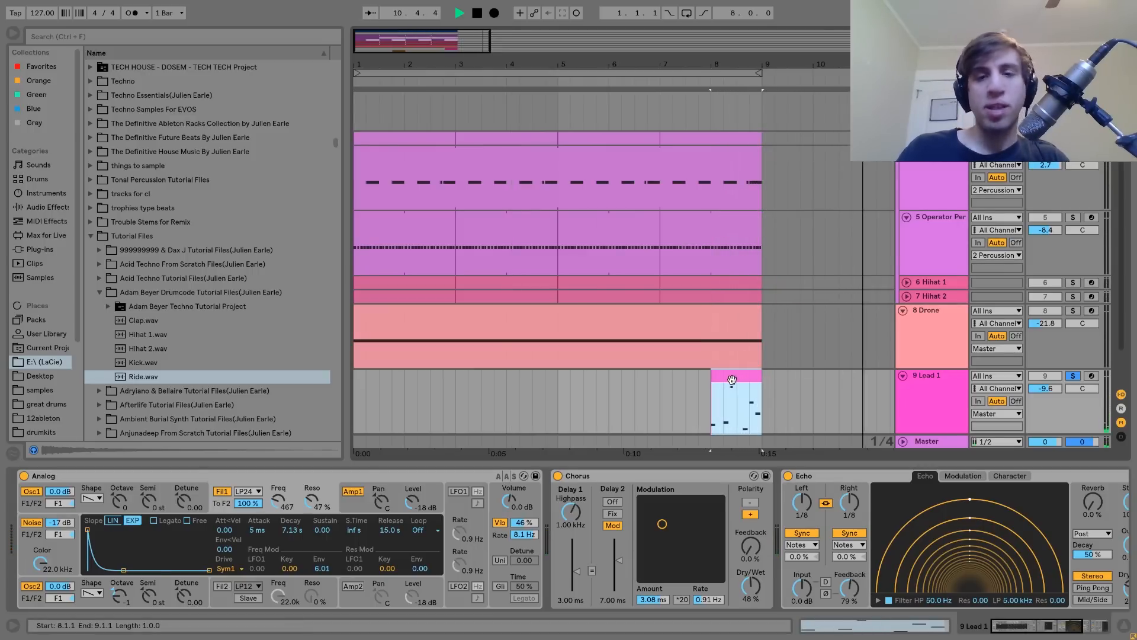
{"action": "key", "text": "space"}
- Open the Lead 1 clip at bar 8 and pick out its D3, E3, F3, A4, D4 and A3 notes in turn
{"action": "double_click", "coordinate": [732, 379]}
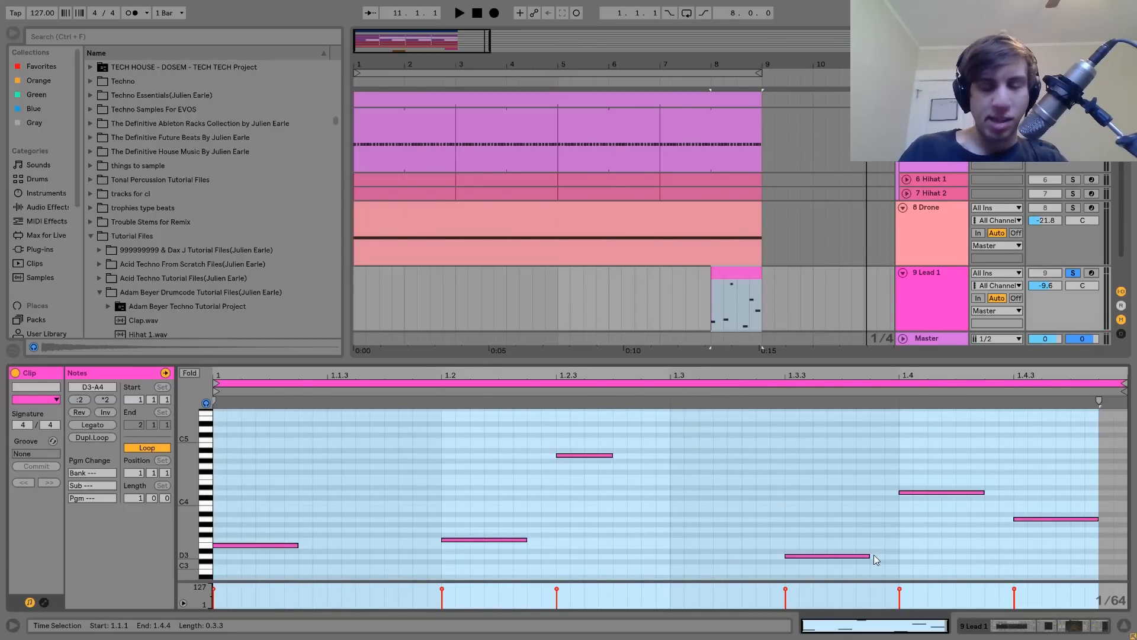
{"action": "left_click_drag", "start_coordinate": [823, 510], "coordinate": [833, 592]}
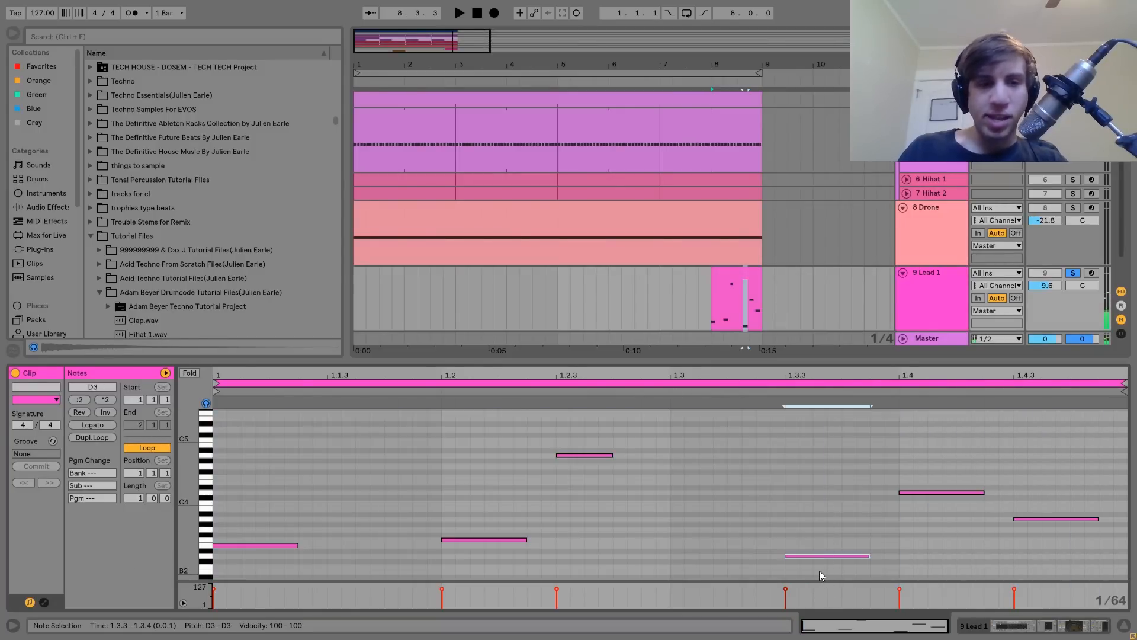
{"action": "left_click_drag", "start_coordinate": [276, 576], "coordinate": [261, 517]}
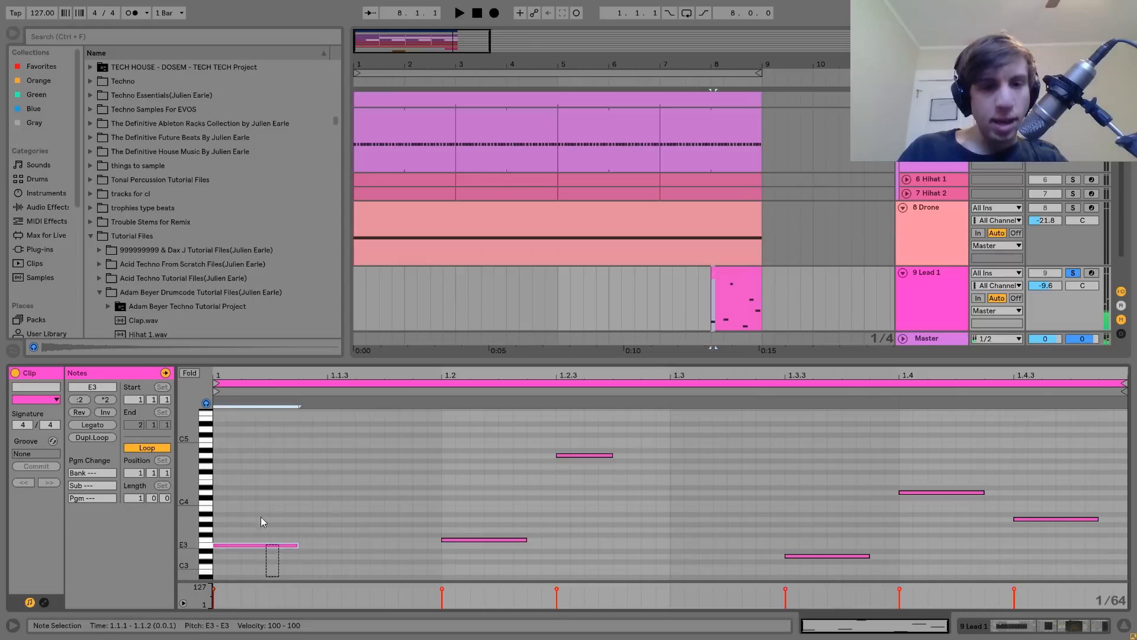
{"action": "left_click_drag", "start_coordinate": [444, 512], "coordinate": [478, 614]}
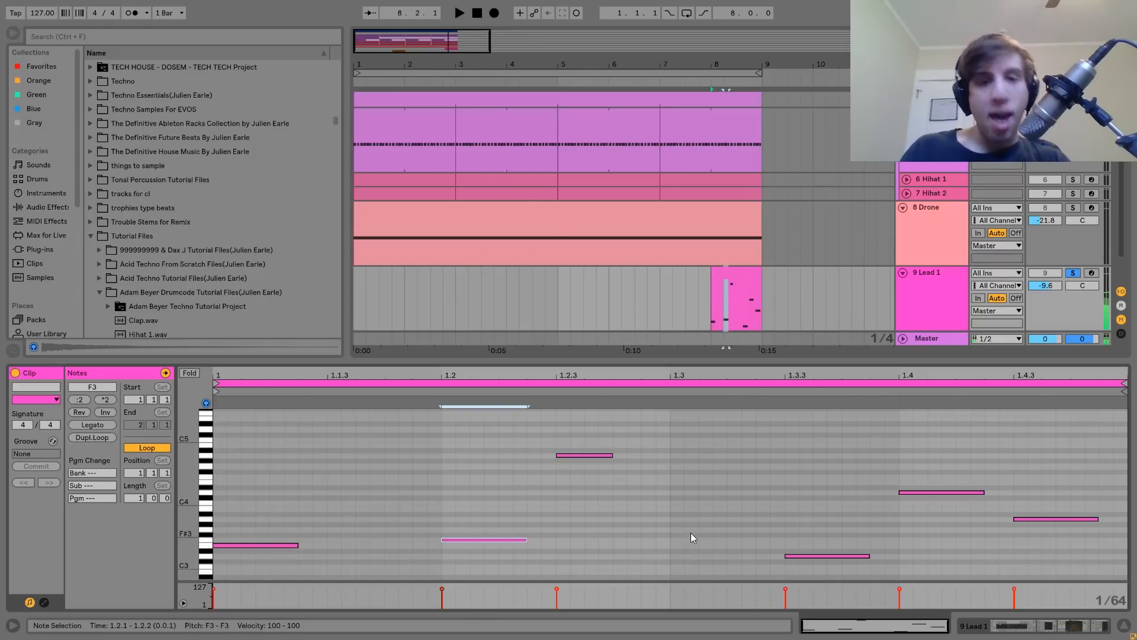
{"action": "left_click_drag", "start_coordinate": [587, 526], "coordinate": [569, 391]}
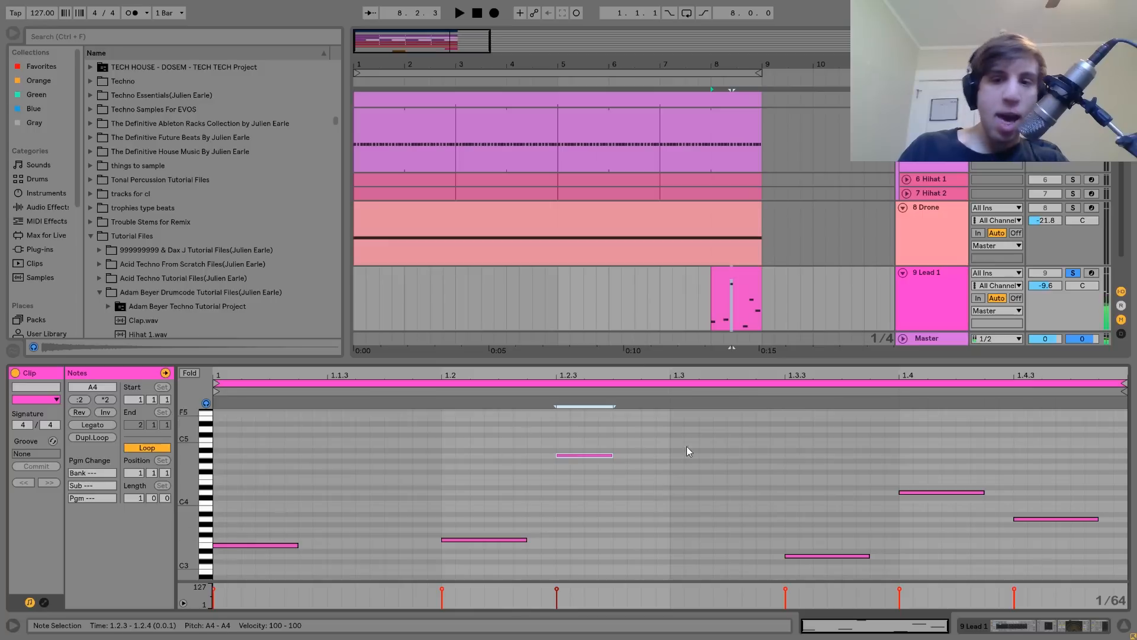
{"action": "left_click_drag", "start_coordinate": [928, 466], "coordinate": [940, 590]}
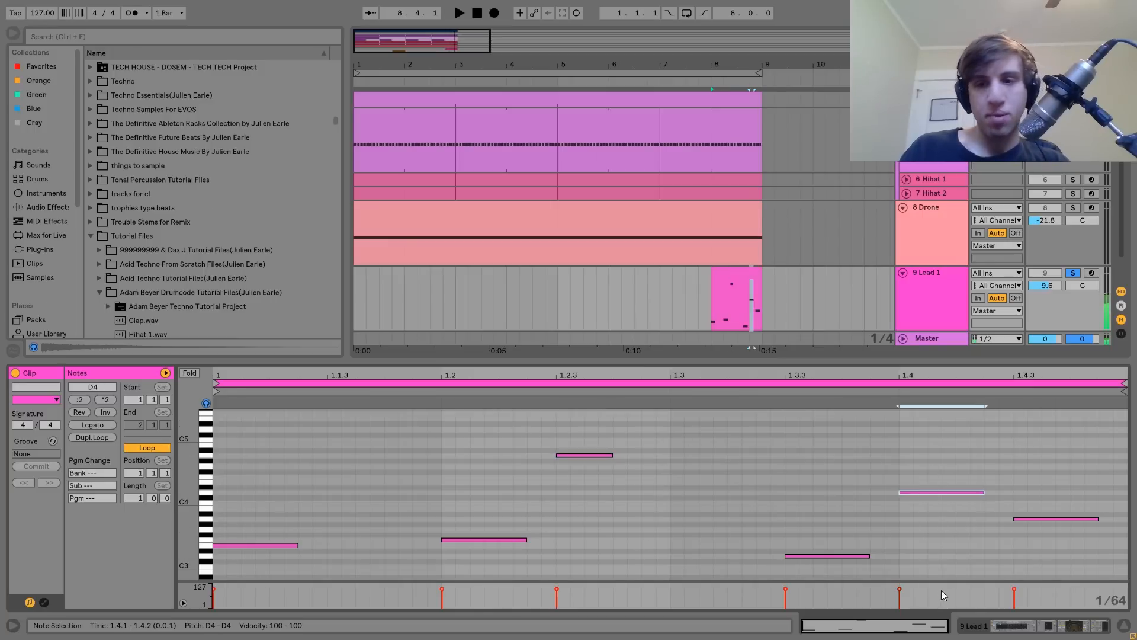
{"action": "left_click_drag", "start_coordinate": [1045, 571], "coordinate": [1022, 418]}
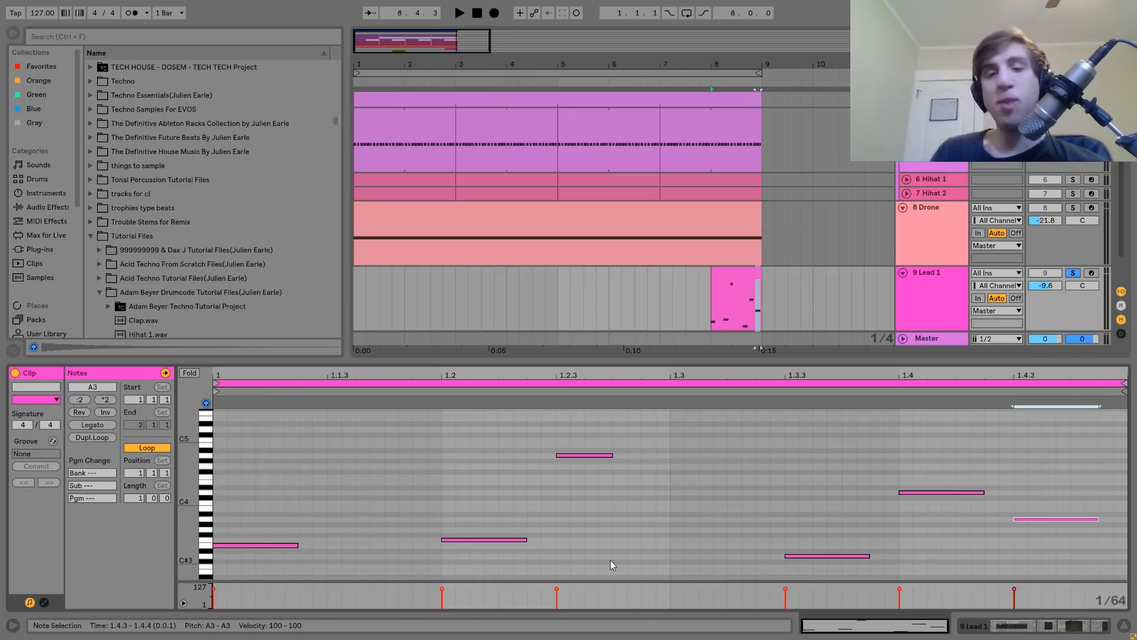
- Play back Lead 1's pattern, then single out its opening low notes and the A4 note
{"action": "key", "text": "space"}
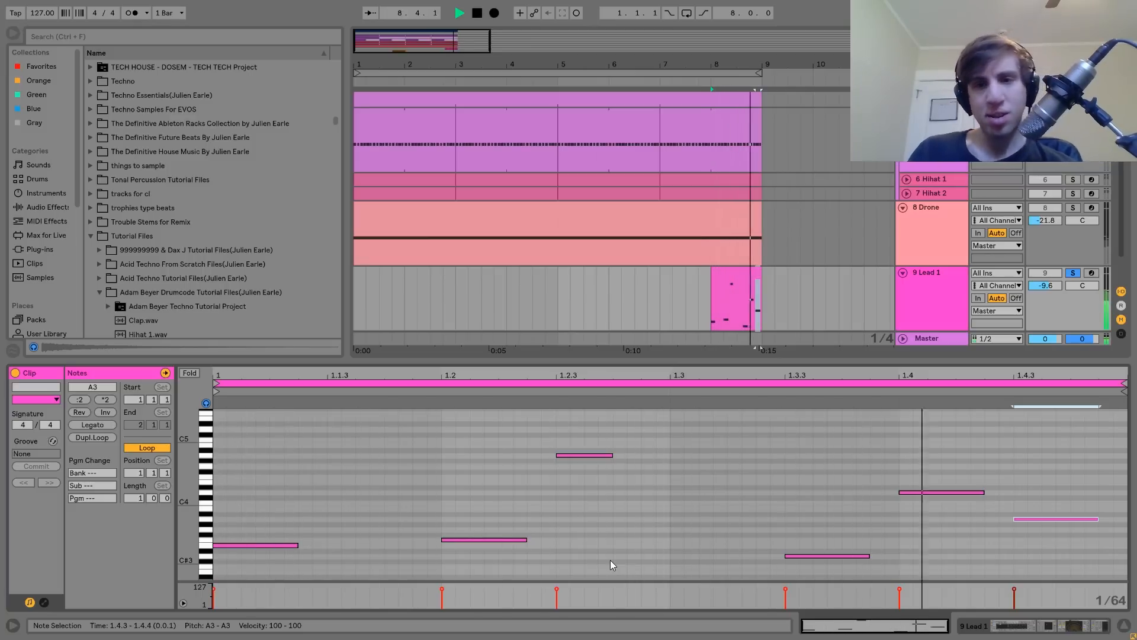
{"action": "key", "text": "space"}
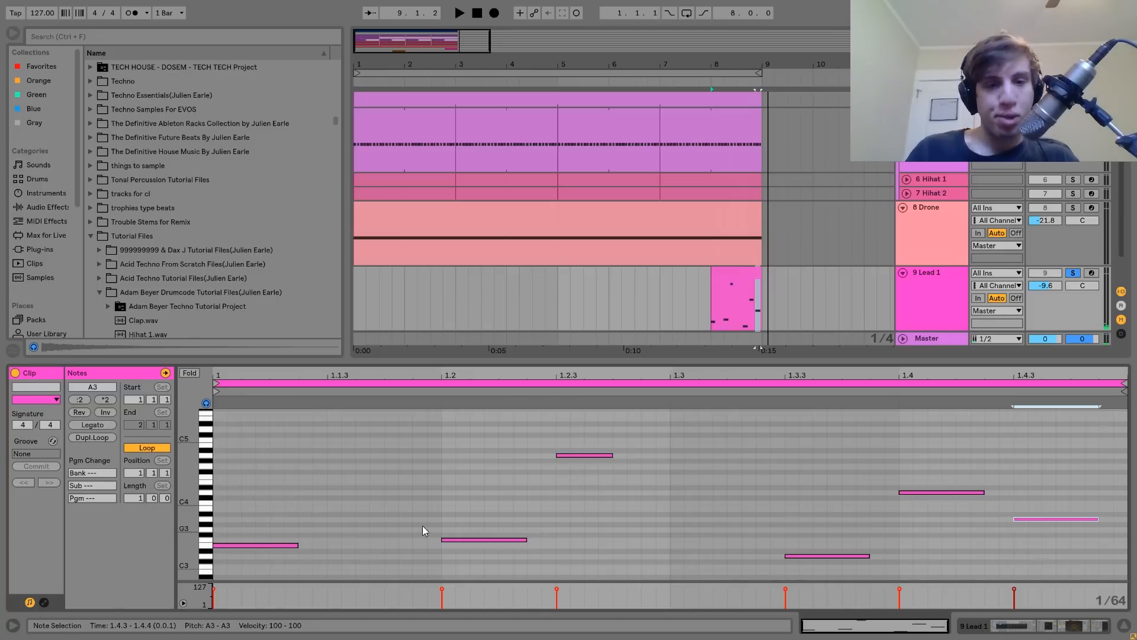
{"action": "left_click_drag", "start_coordinate": [216, 532], "coordinate": [585, 565]}
{"action": "left_click", "coordinate": [583, 455]}
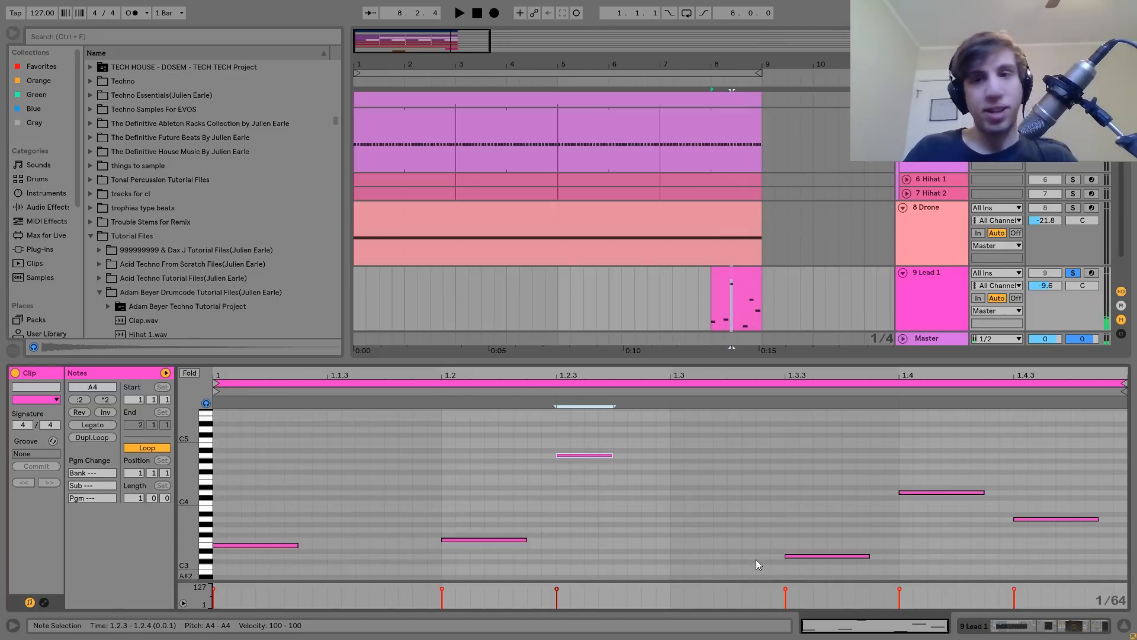
- Show Lead 1's devices and inspect the Analog synth's vibrato and unison settings and its effects chain
{"action": "left_click", "coordinate": [918, 291]}
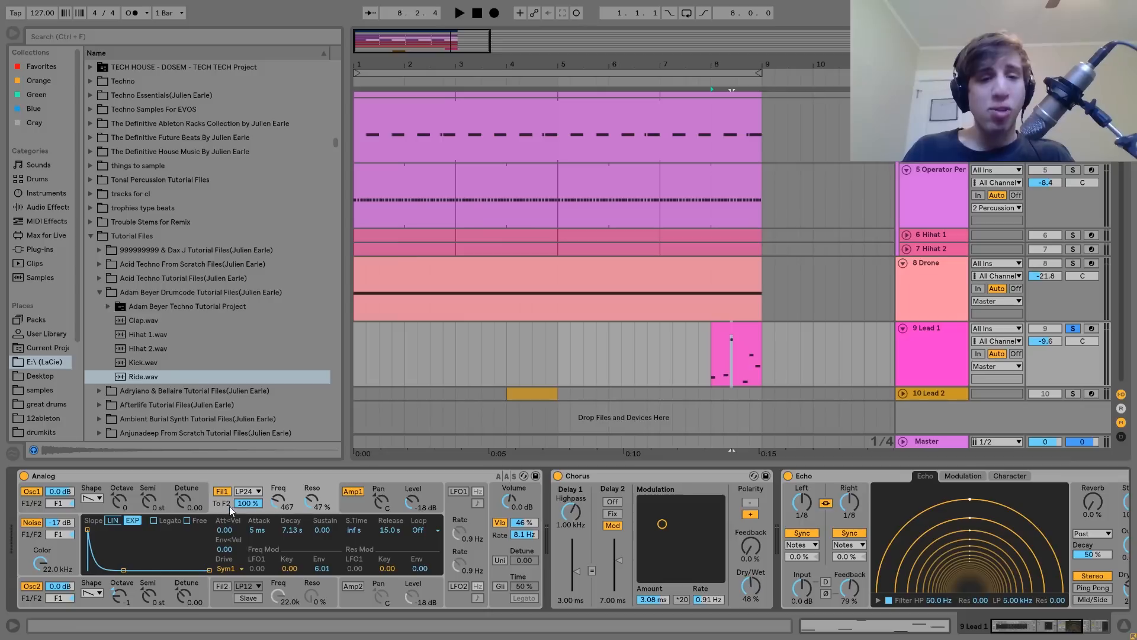
{"action": "key", "text": "space"}
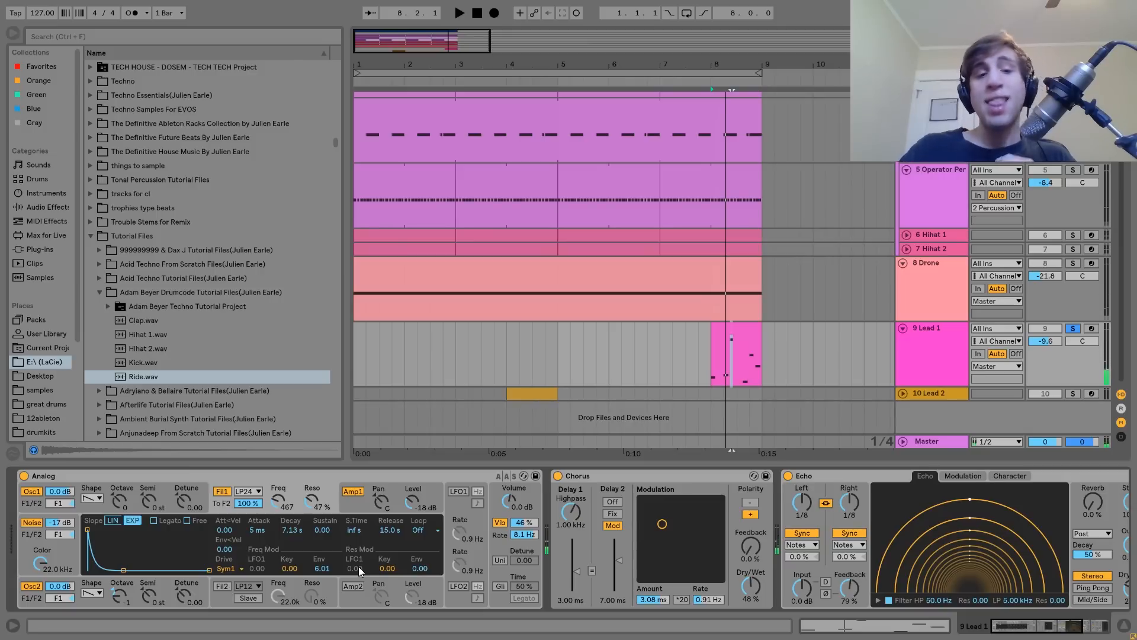
{"action": "left_click", "coordinate": [500, 541]}
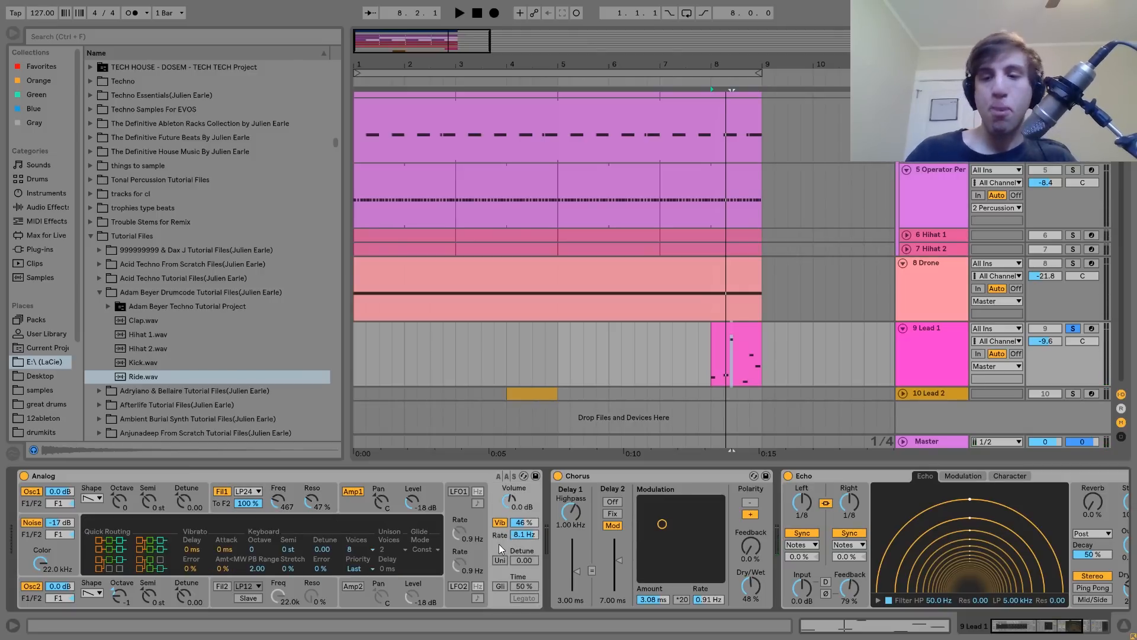
{"action": "scroll", "coordinate": [499, 543], "scroll_direction": "down", "scroll_amount": 5}
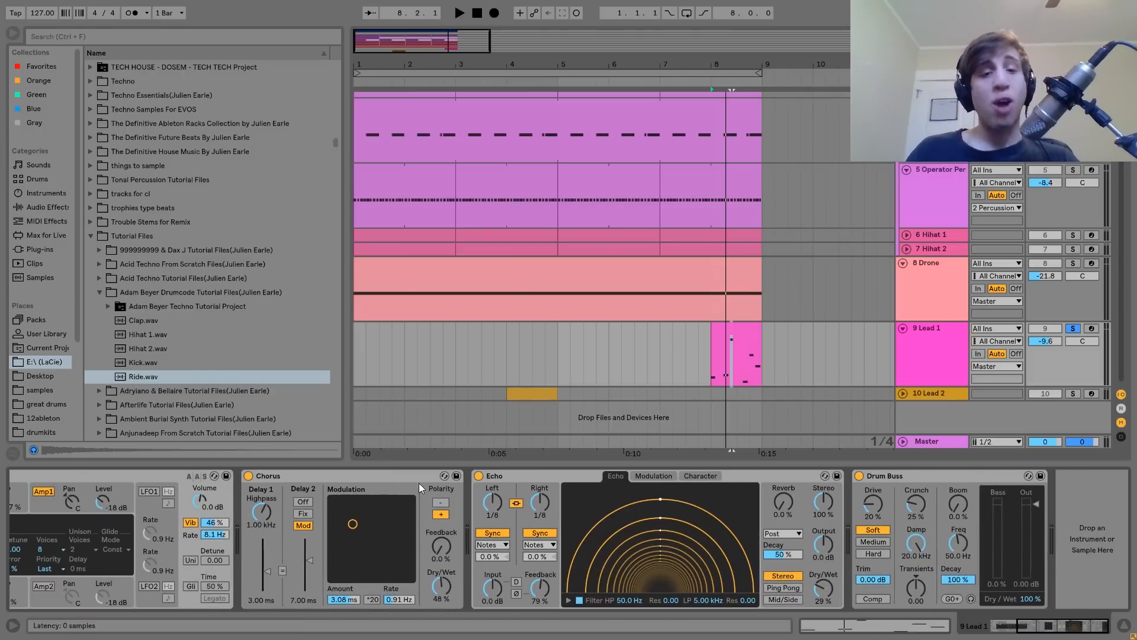
- Audition the Lead 1 clip from bar 8 through its Chorus and Echo effects
{"action": "key", "text": "space"}
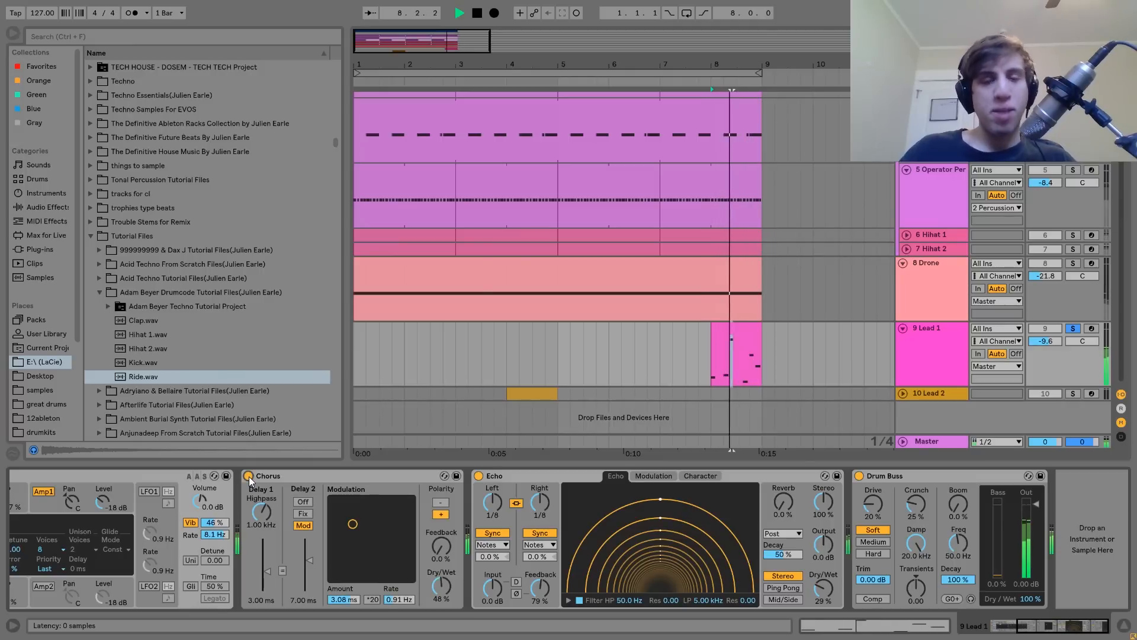
{"action": "key", "text": "space"}
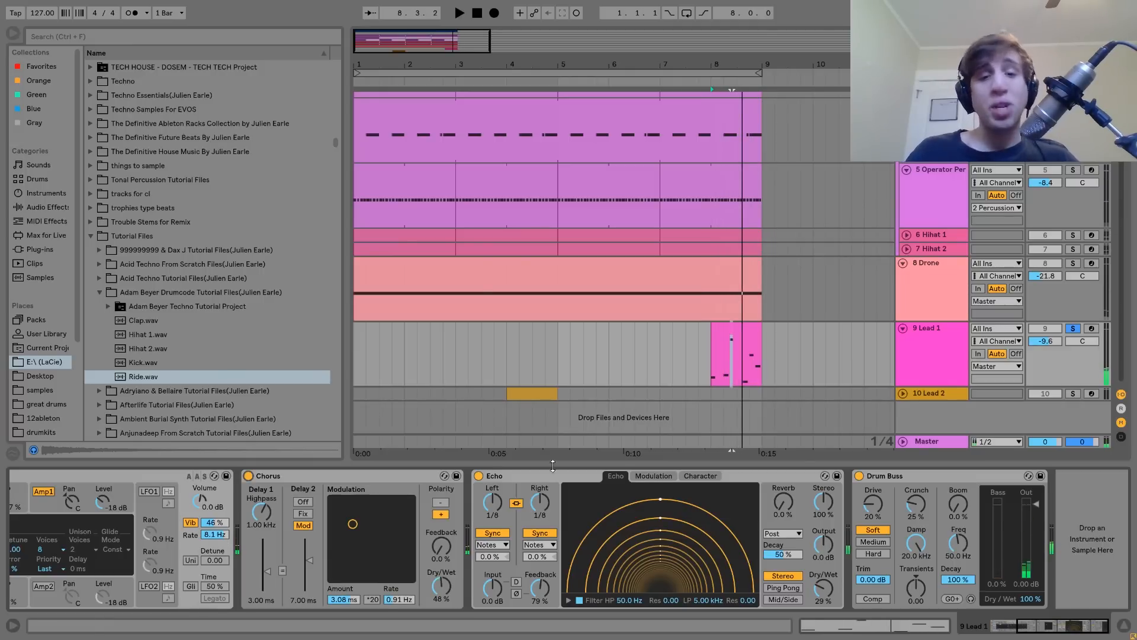
{"action": "key", "text": "space"}
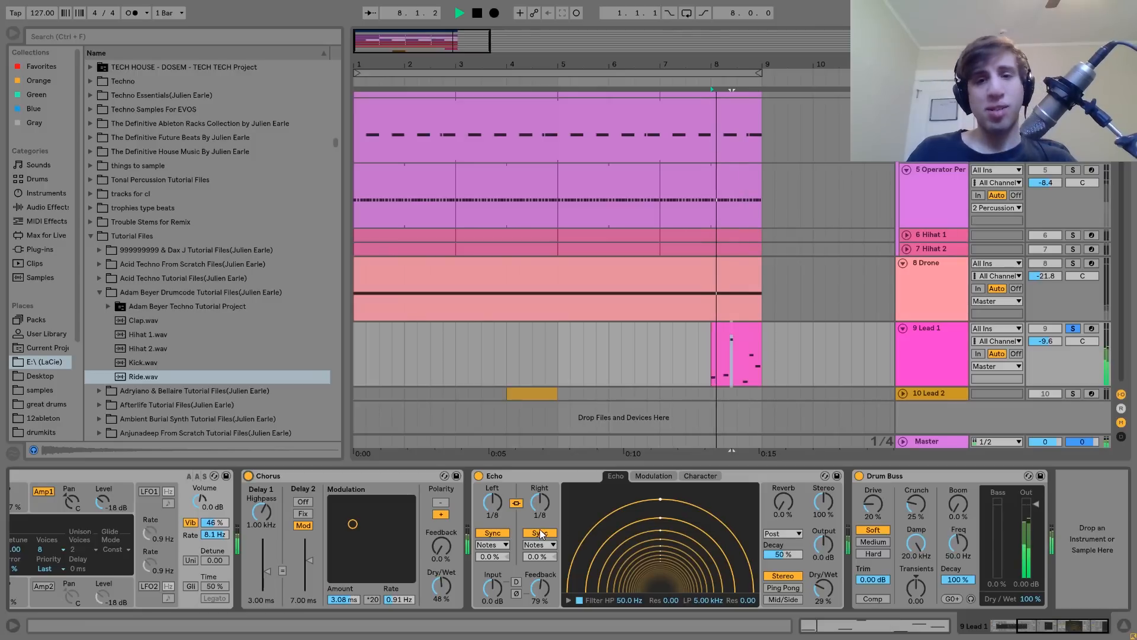
{"action": "key", "text": "space"}
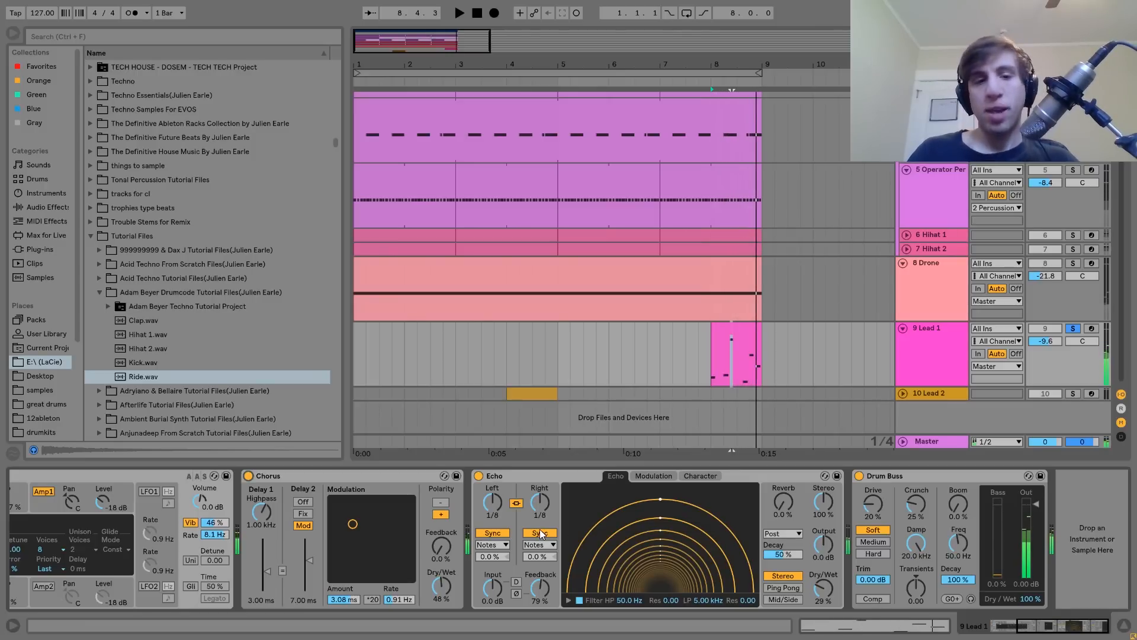
- Compare Lead 1 with Echo bypassed and re-enabled, and replay it through Drum Buss
{"action": "left_click", "coordinate": [478, 476]}
{"action": "key", "text": "space"}
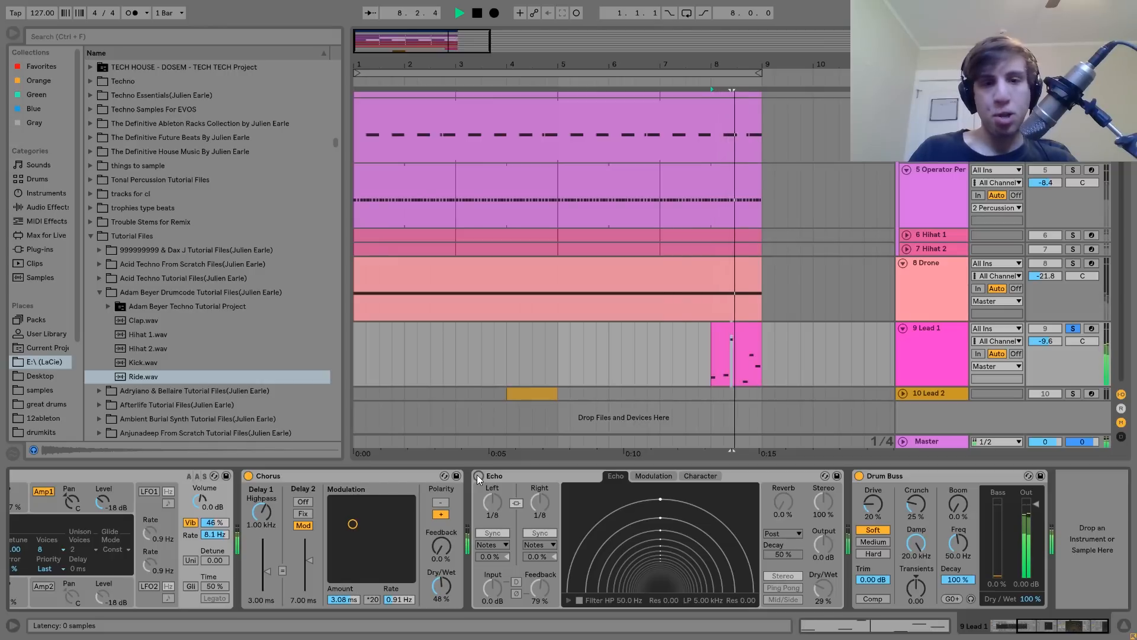
{"action": "left_click", "coordinate": [478, 476]}
{"action": "key", "text": "space"}
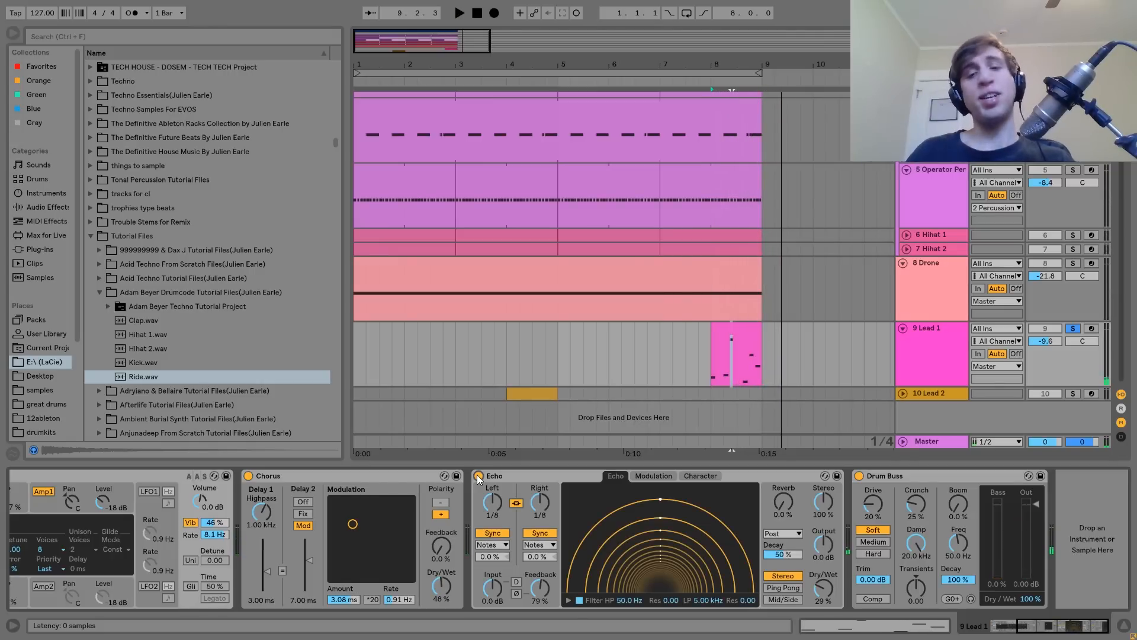
{"action": "key", "text": "space"}
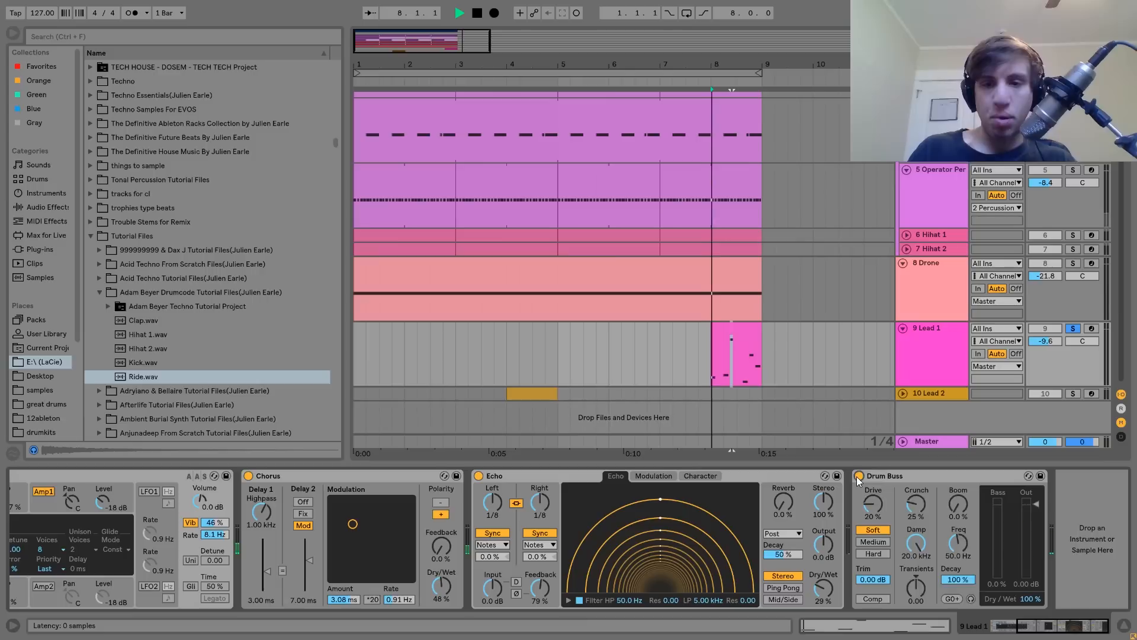
{"action": "key", "text": "space"}
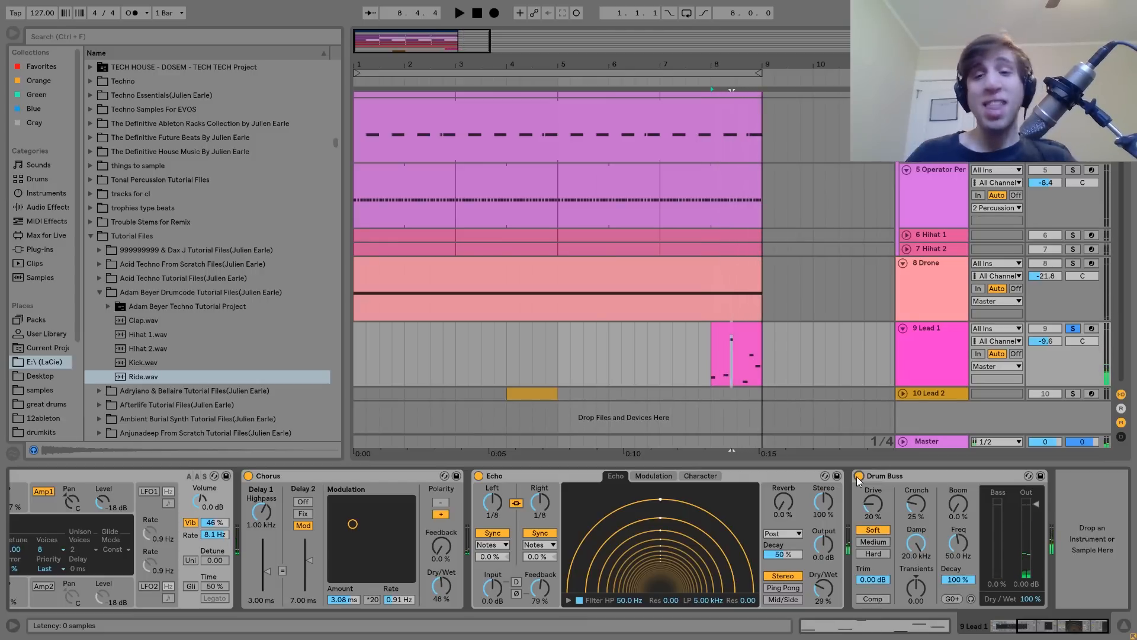
- Switch the solo to Lead 2, unfold the track to show its devices and audition its clip at bar 4
{"action": "left_click", "coordinate": [1071, 393]}
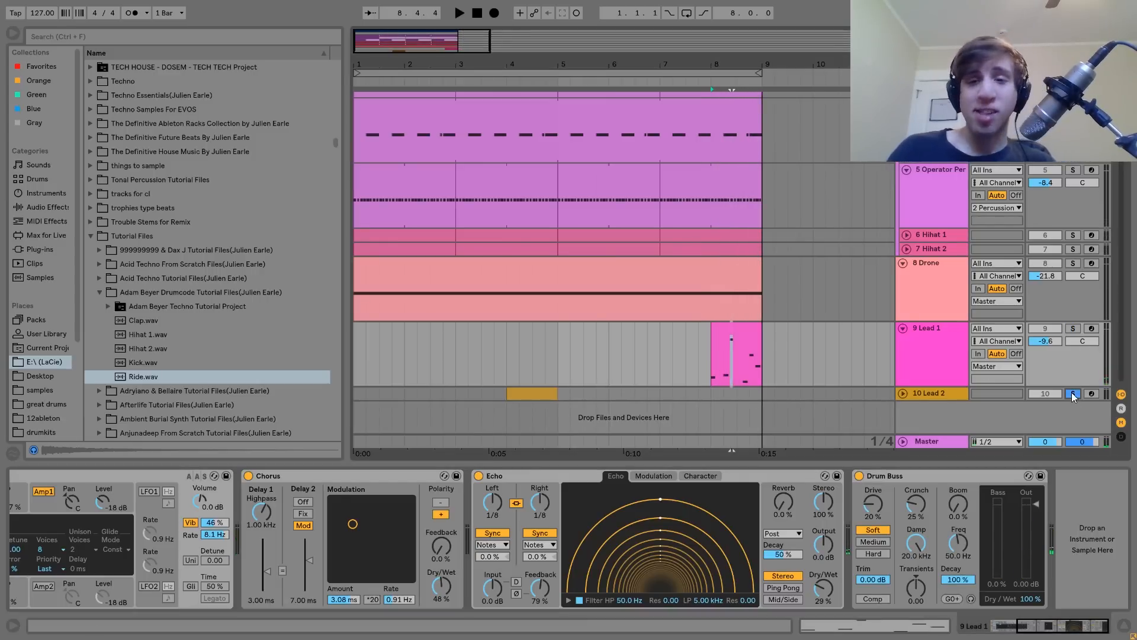
{"action": "left_click", "coordinate": [933, 393]}
{"action": "left_click", "coordinate": [905, 393]}
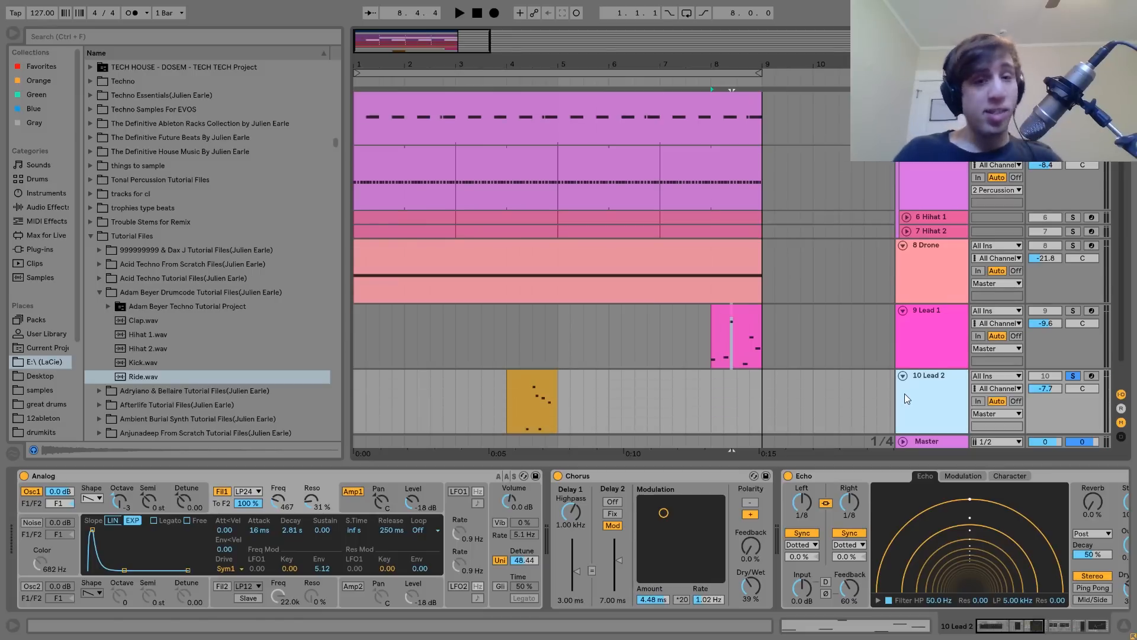
{"action": "left_click", "coordinate": [520, 411]}
{"action": "key", "text": "space"}
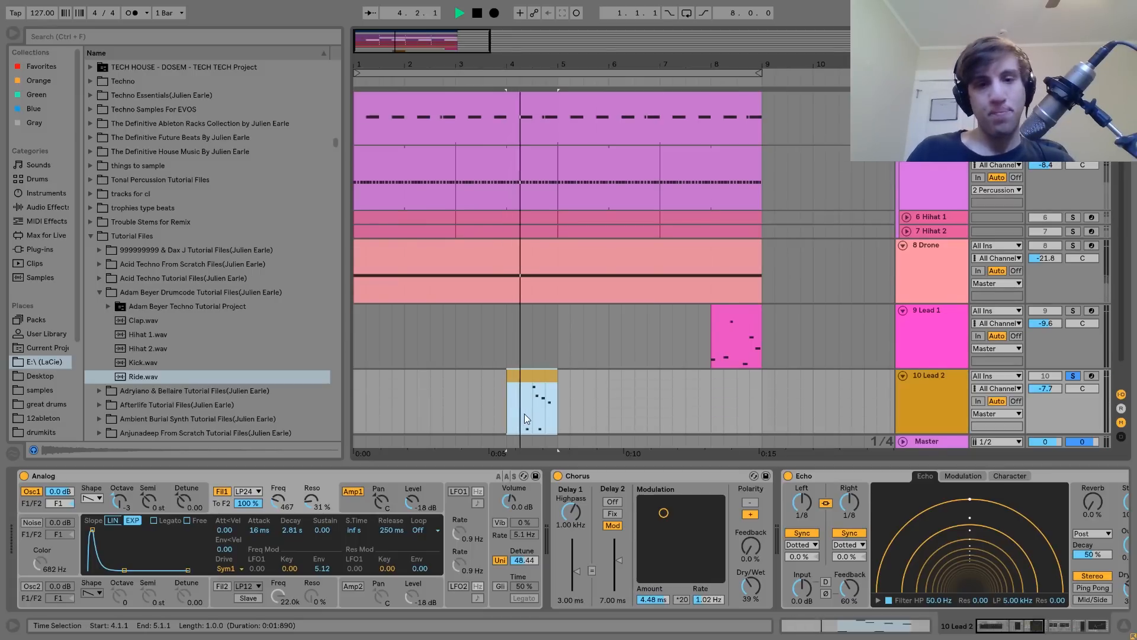
{"action": "key", "text": "space"}
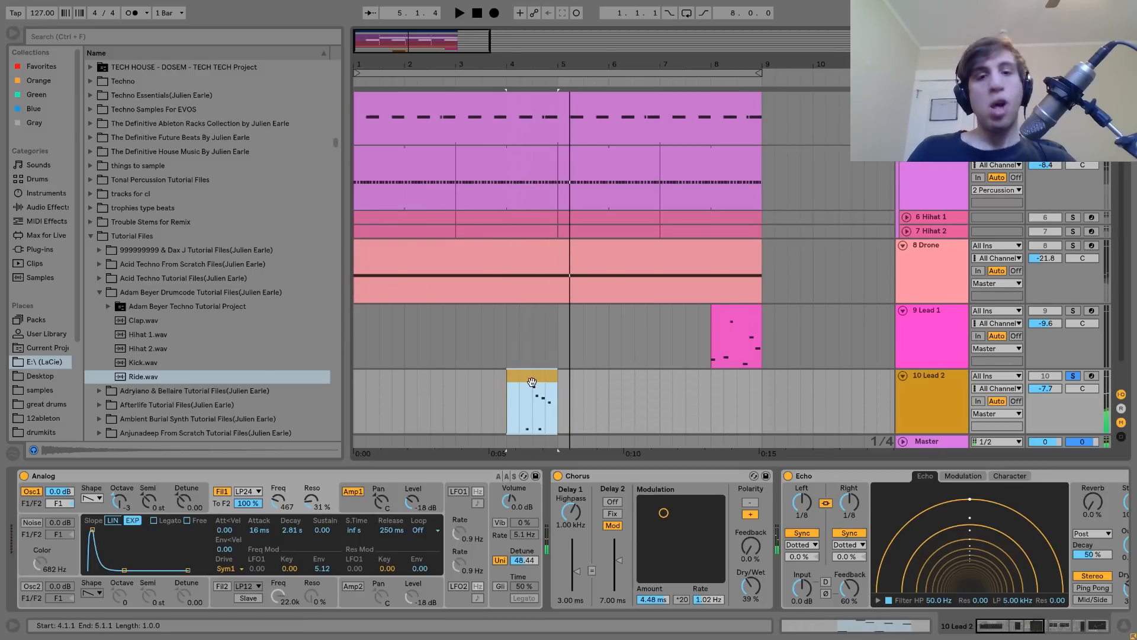
- Open the Lead 2 clip and examine its notes, from the two low D4 notes through A5 and F5 to the final D5
{"action": "double_click", "coordinate": [540, 407]}
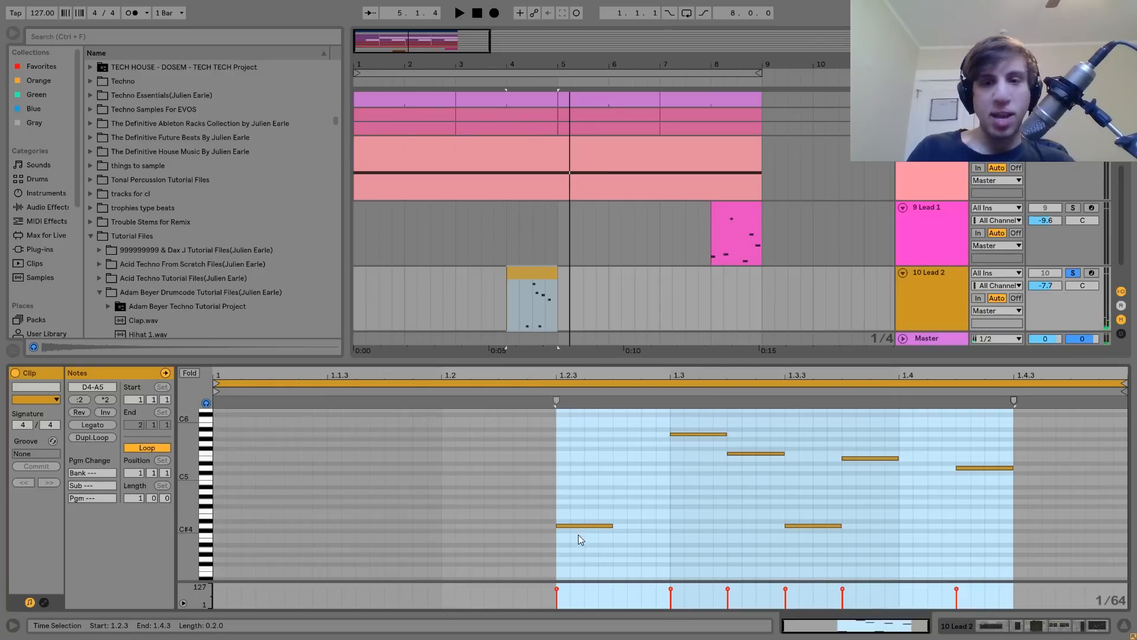
{"action": "left_click_drag", "start_coordinate": [568, 505], "coordinate": [823, 532]}
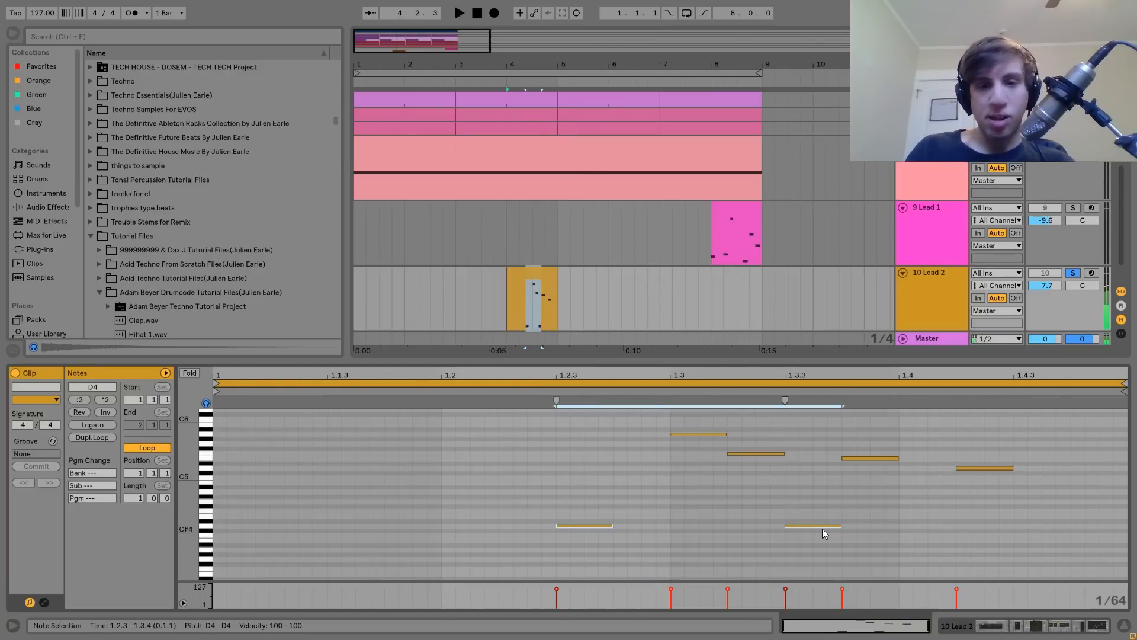
{"action": "left_click", "coordinate": [709, 434]}
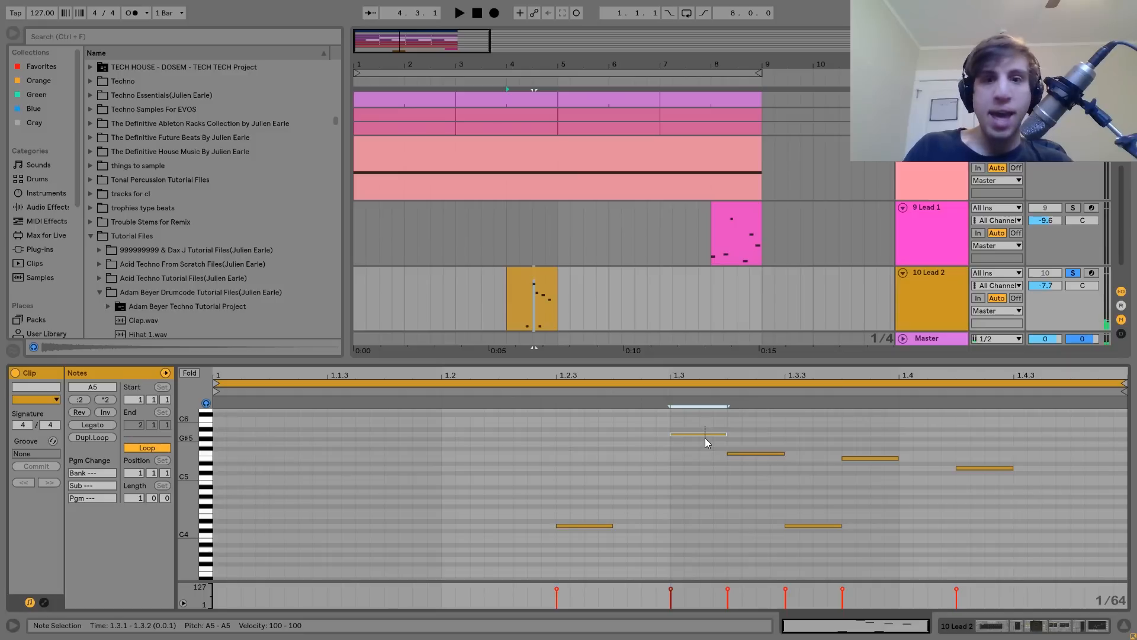
{"action": "left_click_drag", "start_coordinate": [704, 438], "coordinate": [738, 465]}
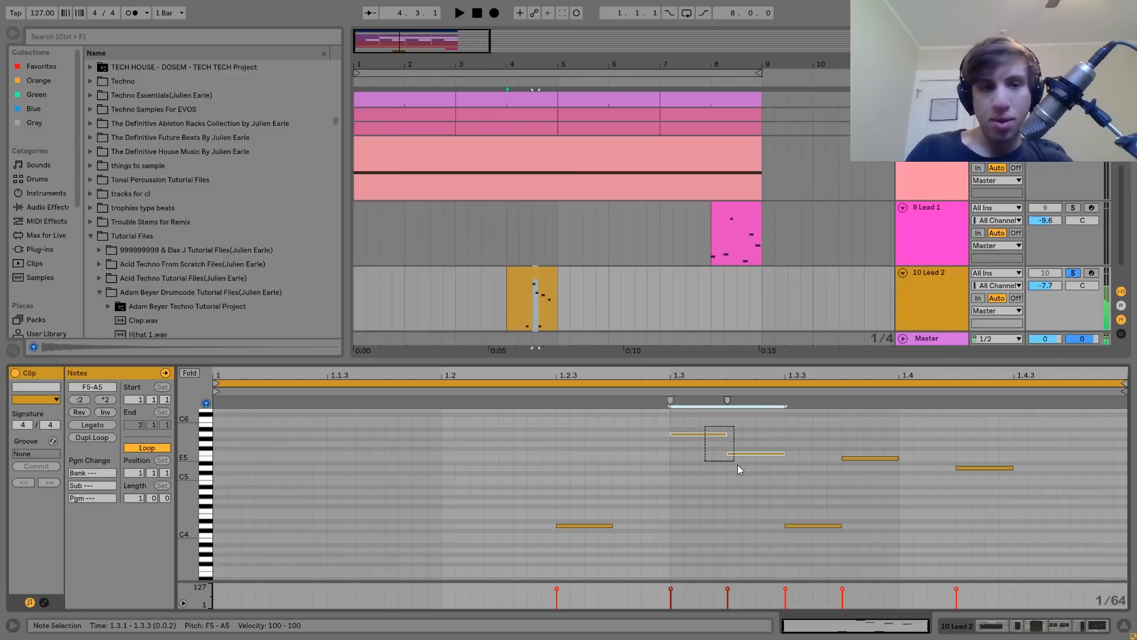
{"action": "left_click", "coordinate": [874, 458]}
{"action": "left_click", "coordinate": [968, 495]}
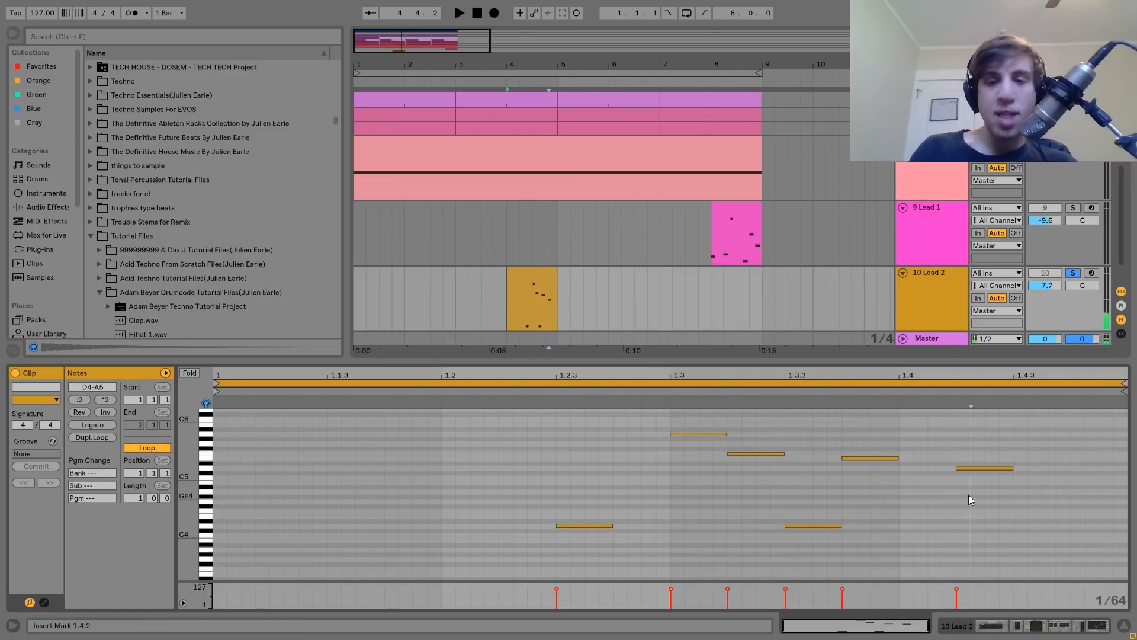
{"action": "left_click", "coordinate": [967, 468]}
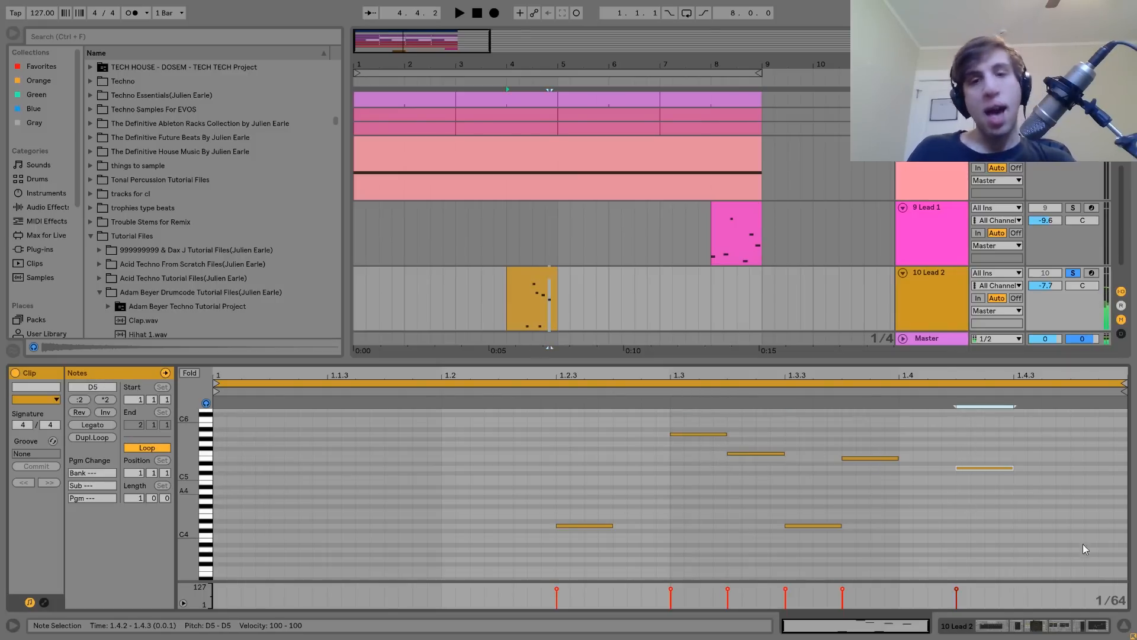
- Return to Lead 2's devices and inspect the Analog synth's oscillator 1 and filter 1 settings
{"action": "left_click", "coordinate": [946, 310]}
{"action": "left_click", "coordinate": [533, 354]}
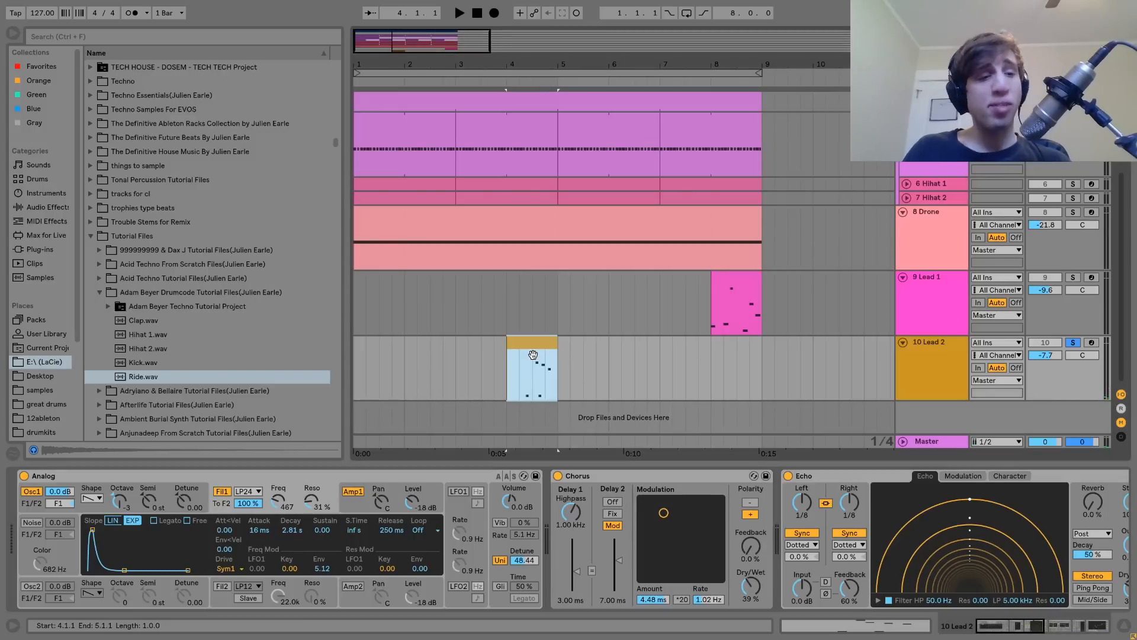
{"action": "left_click", "coordinate": [101, 503]}
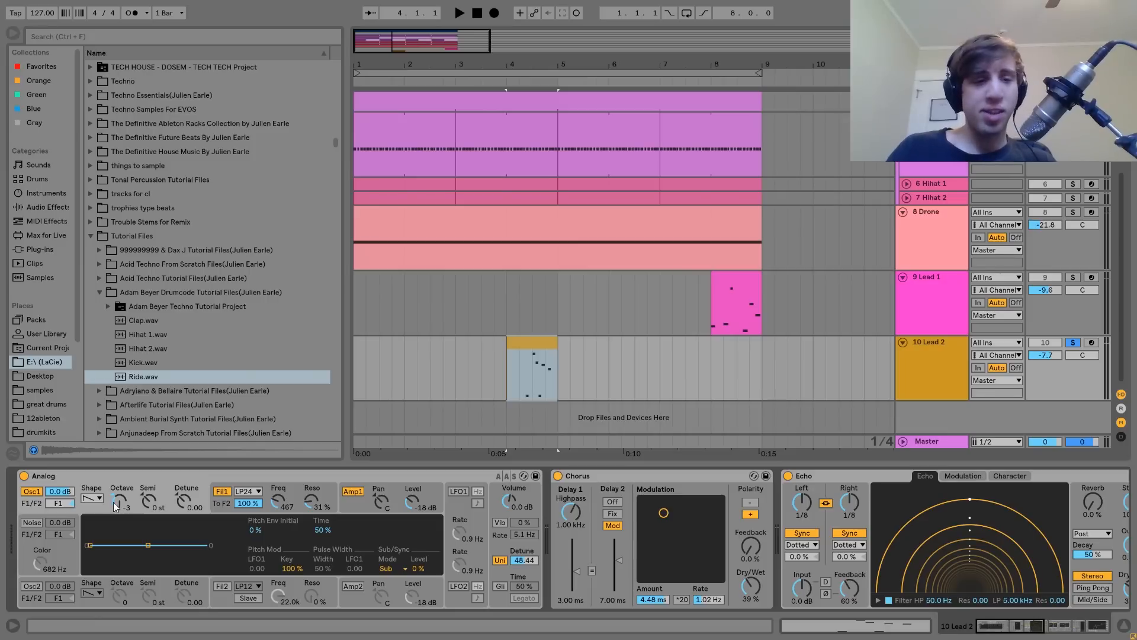
{"action": "left_click", "coordinate": [217, 503]}
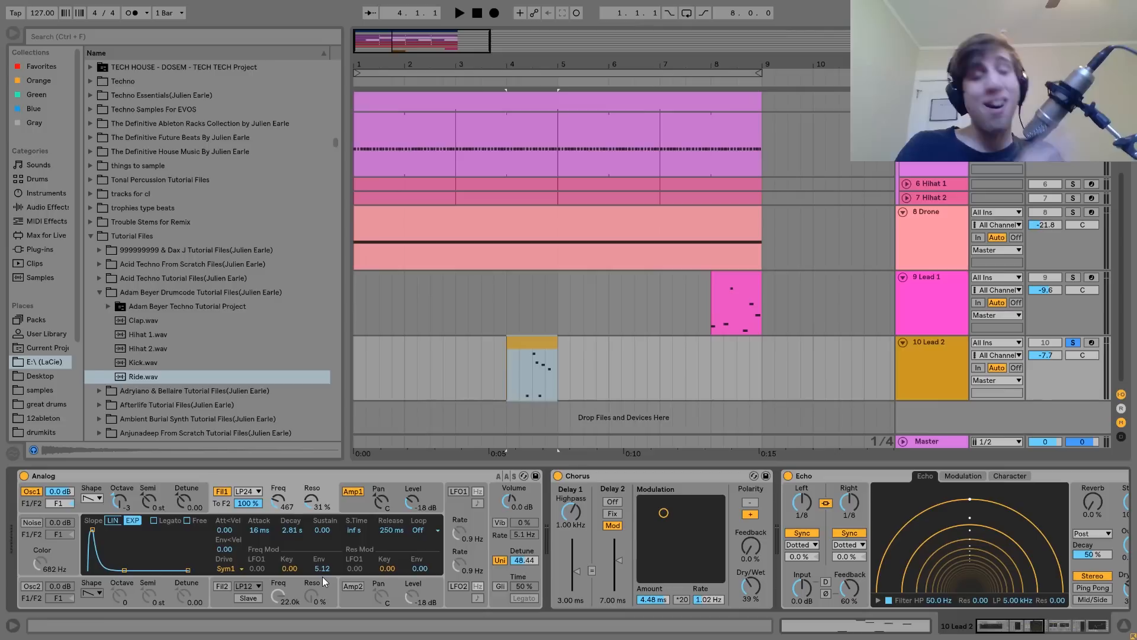
- Audition Lead 2 and compare its sound with the Analog synth's unison switched off and back on
{"action": "key", "text": "space"}
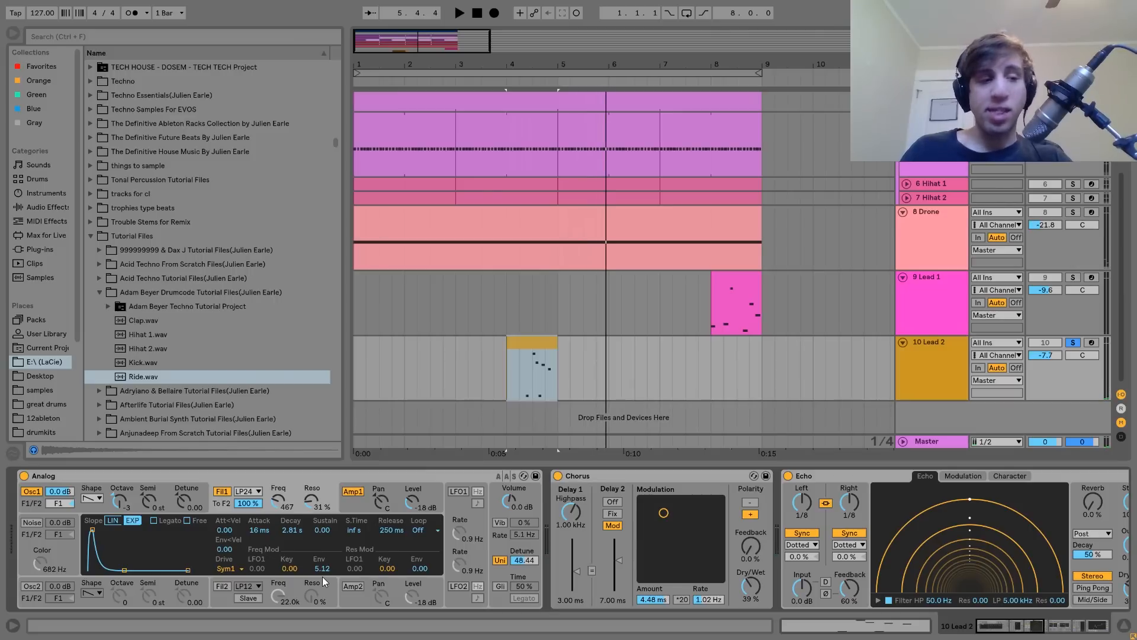
{"action": "key", "text": "space"}
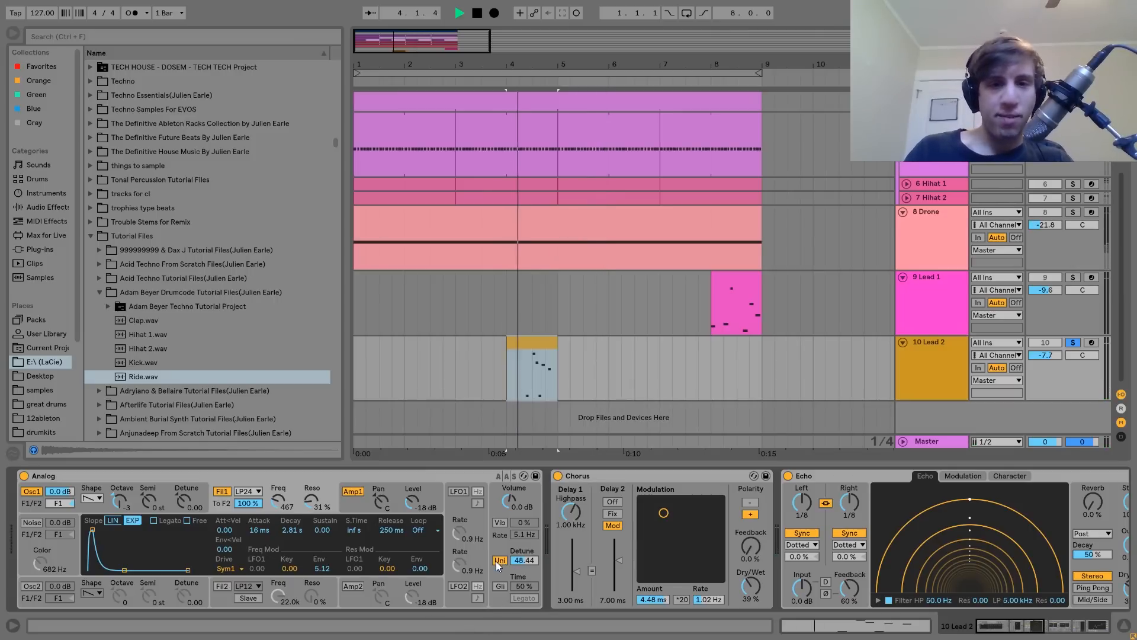
{"action": "left_click", "coordinate": [499, 560]}
{"action": "left_click", "coordinate": [499, 561]}
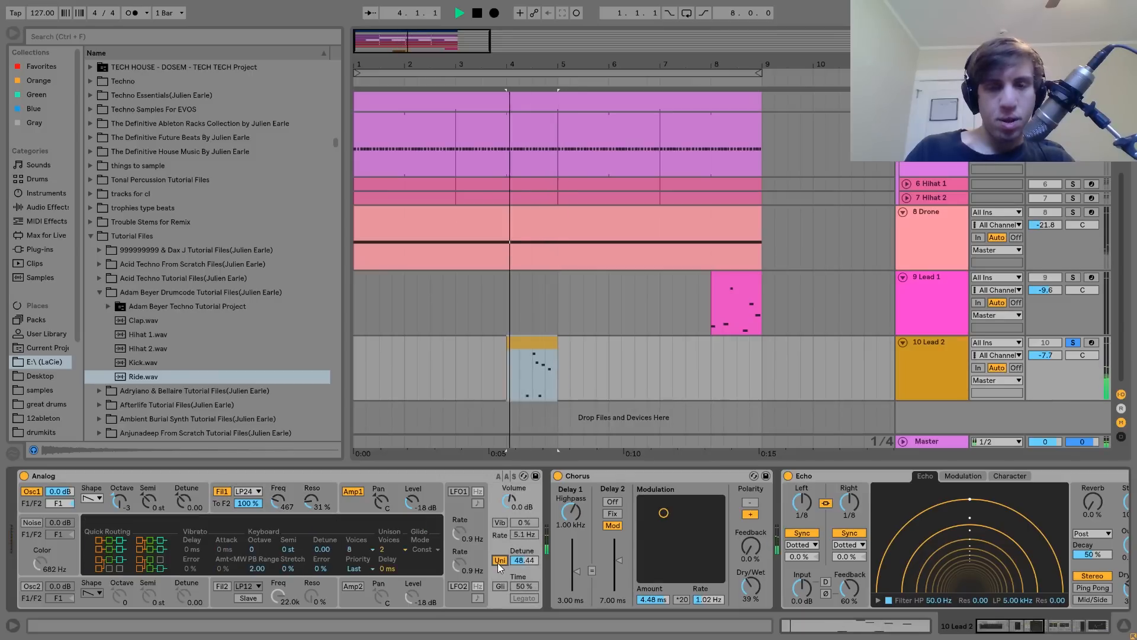
{"action": "key", "text": "space"}
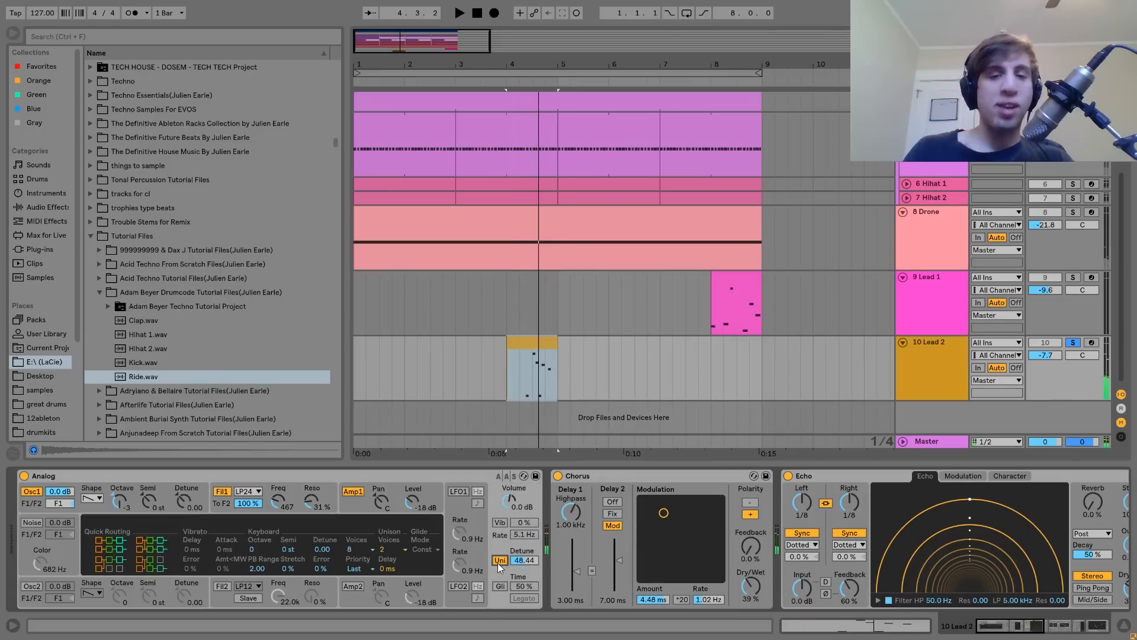
- Compare Lead 2 during playback with its Chorus bypassed and re-enabled
{"action": "scroll", "coordinate": [498, 562], "scroll_direction": "right", "scroll_amount": 3}
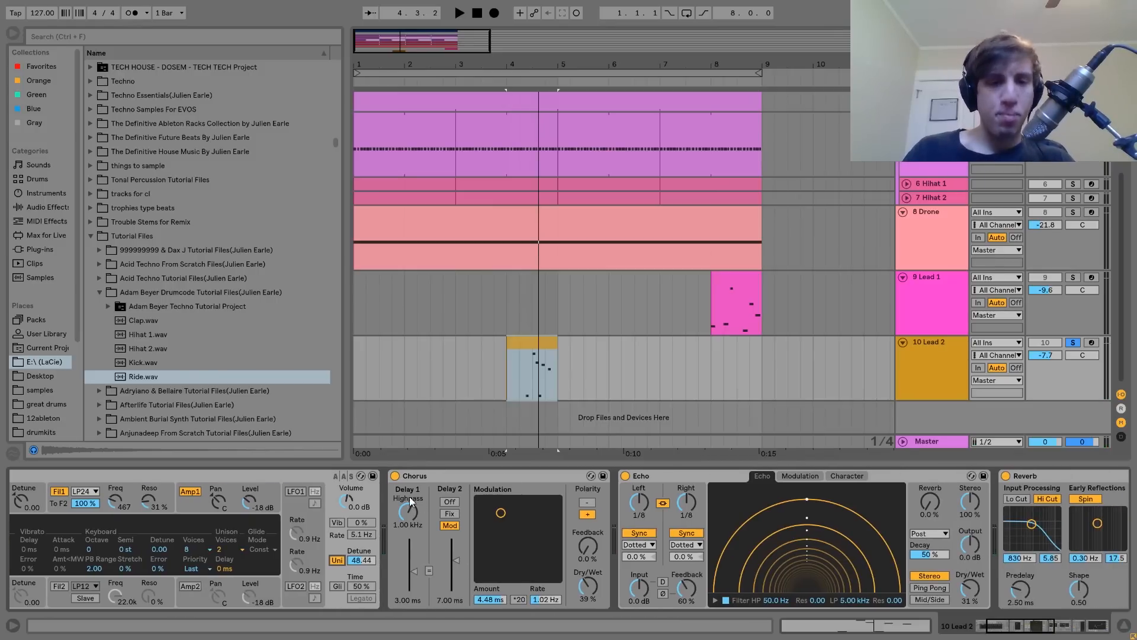
{"action": "key", "text": "space"}
{"action": "left_click", "coordinate": [395, 475]}
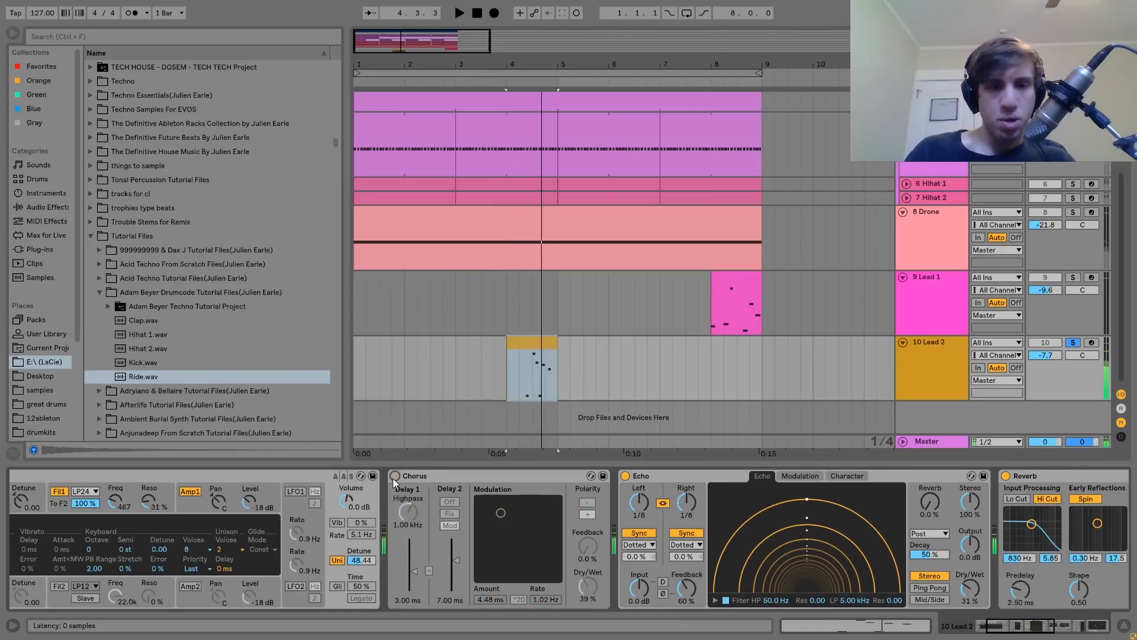
{"action": "left_click", "coordinate": [394, 476]}
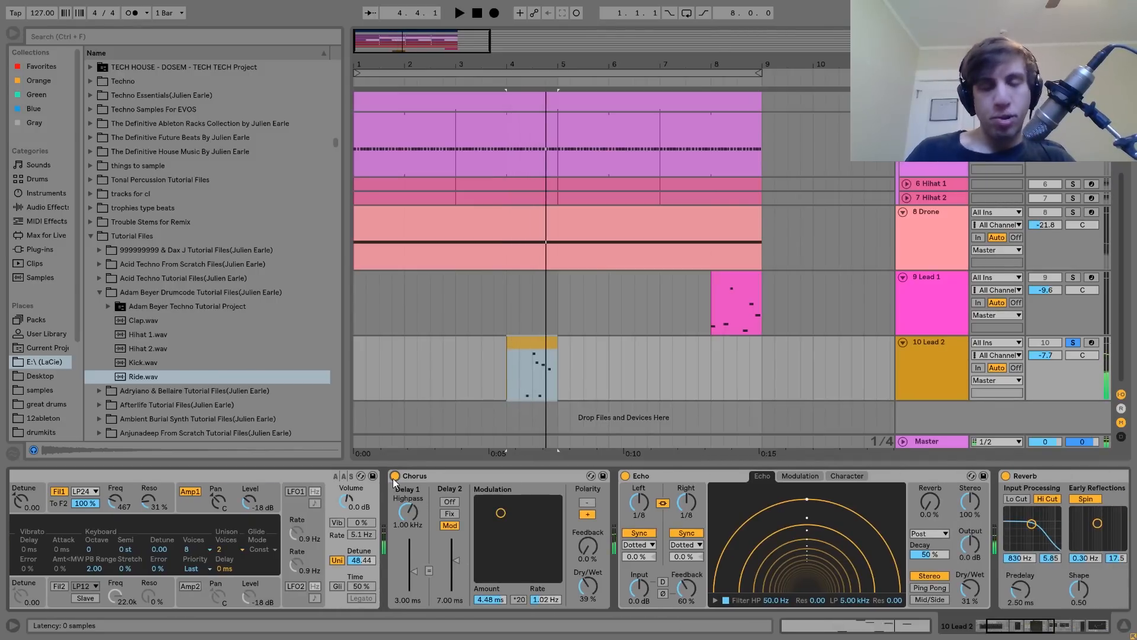
- Inspect the Echo and Reverb settings on Lead 2 and replay the clip through them
{"action": "scroll", "coordinate": [392, 478], "scroll_direction": "right", "scroll_amount": 5}
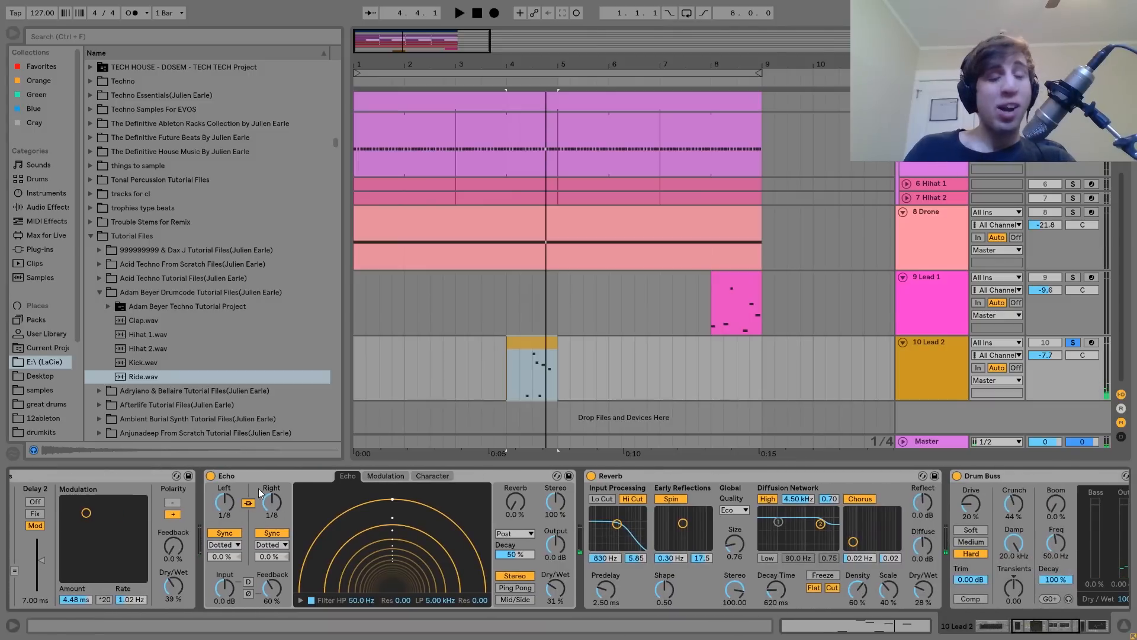
{"action": "scroll", "coordinate": [566, 529], "scroll_direction": "right", "scroll_amount": 2}
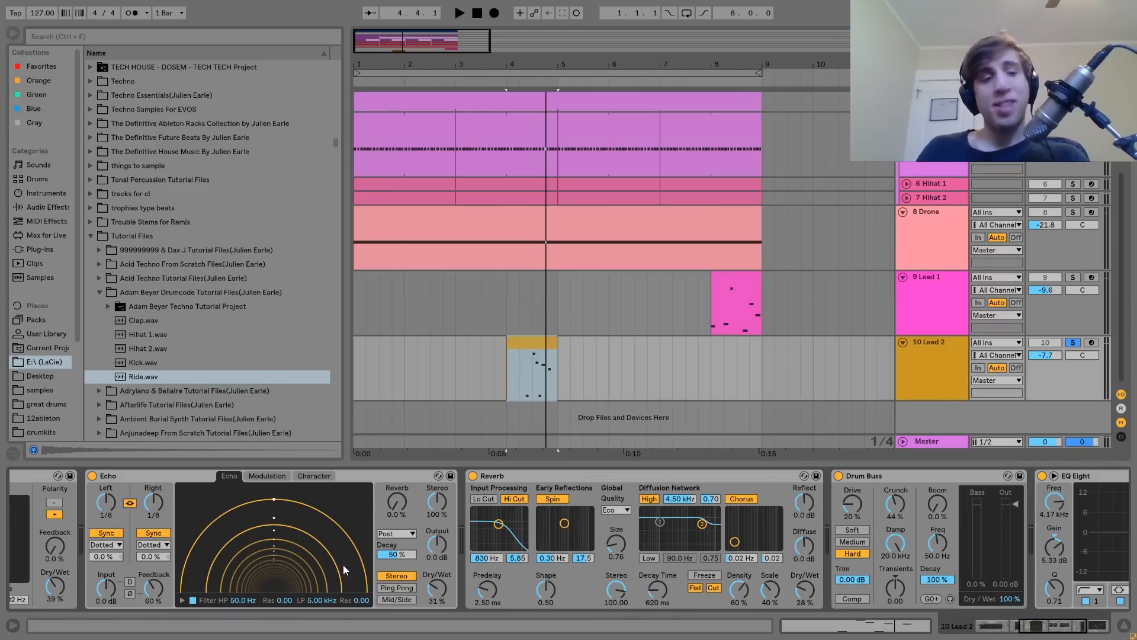
{"action": "key", "text": "space"}
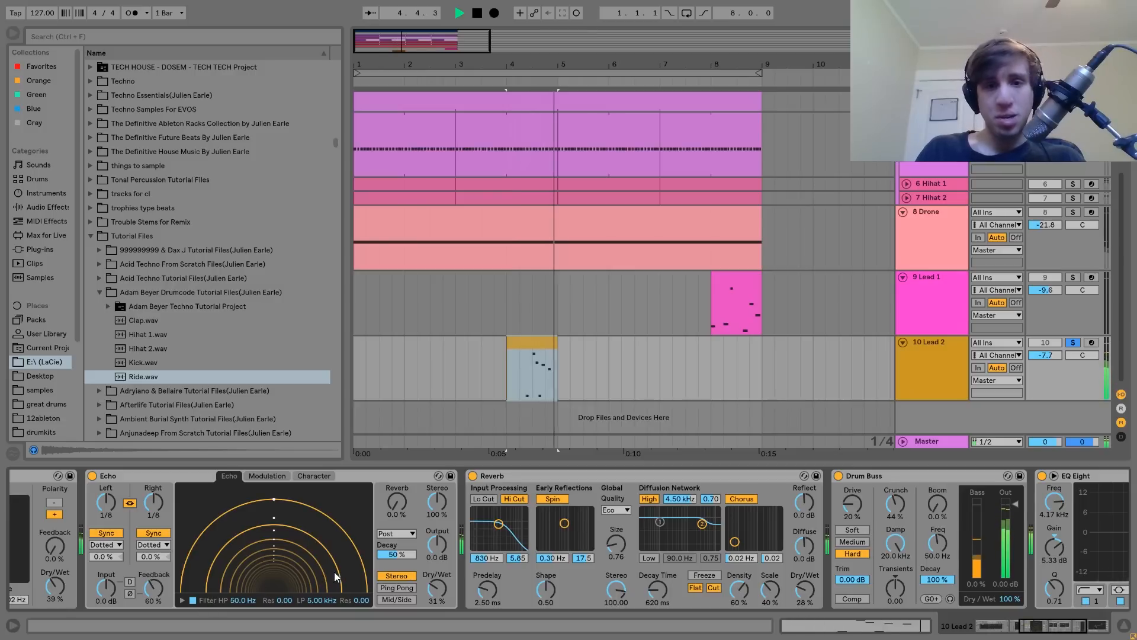
{"action": "key", "text": "space"}
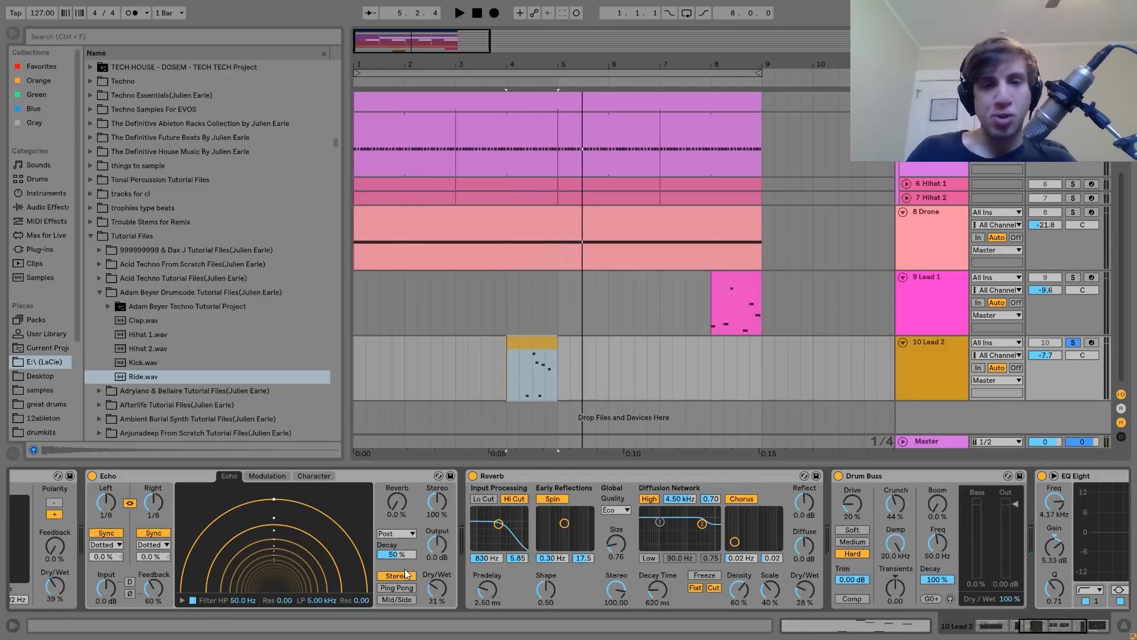
- Compare Lead 2 with Drum Buss bypassed and re-enabled, and inspect EQ Eight's low-cut band and low-mid dip
{"action": "scroll", "coordinate": [405, 572], "scroll_direction": "down", "scroll_amount": 5}
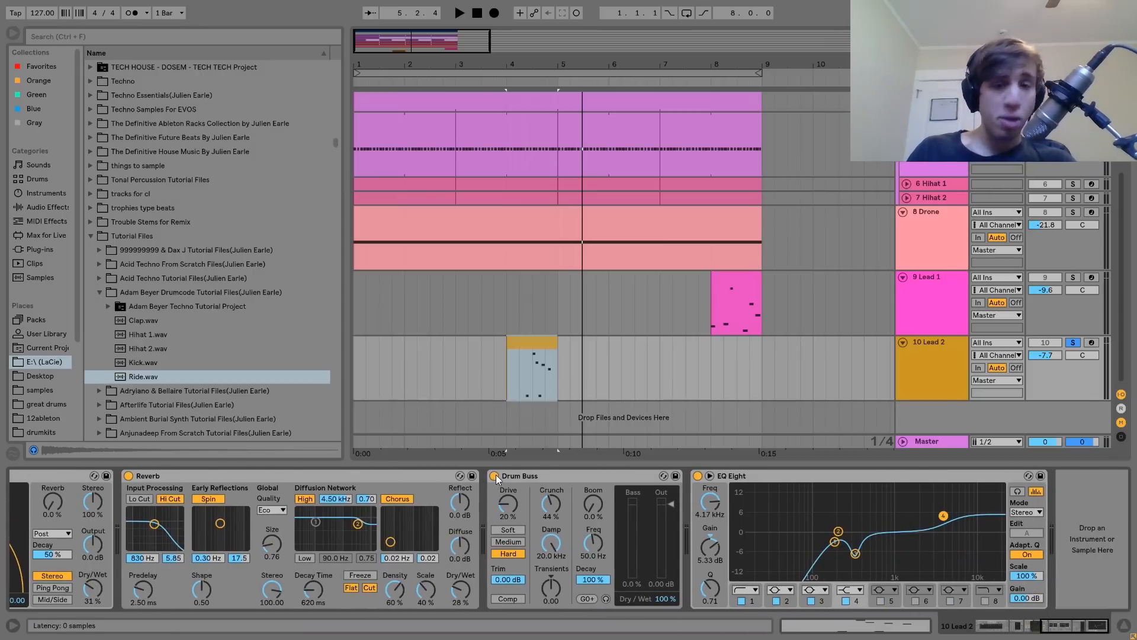
{"action": "left_click", "coordinate": [495, 474]}
{"action": "key", "text": "space"}
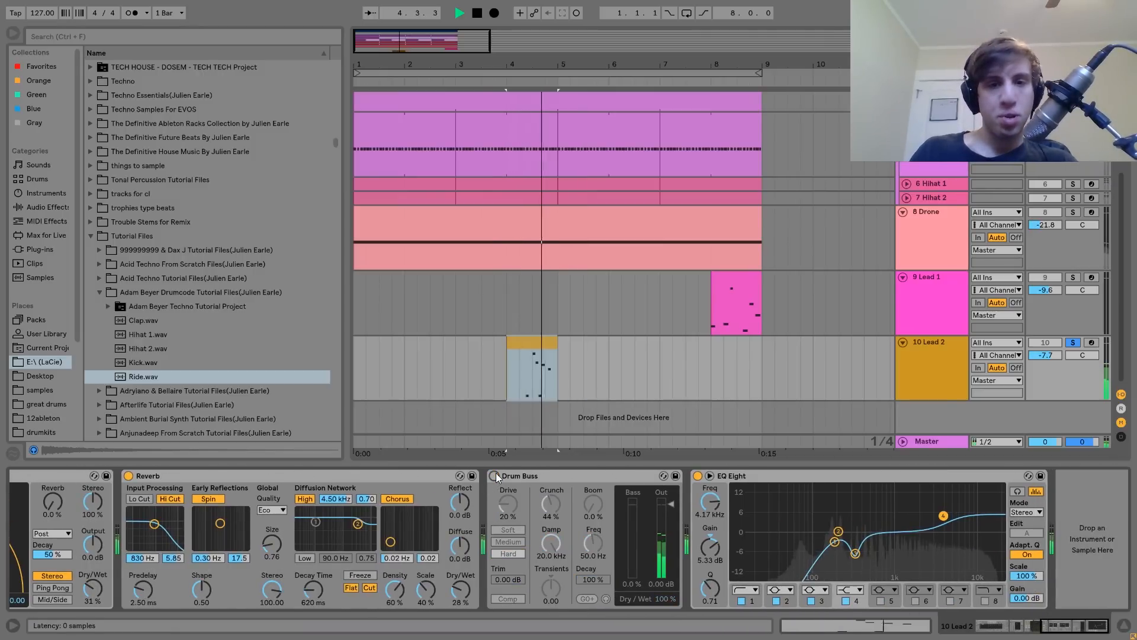
{"action": "left_click", "coordinate": [496, 475]}
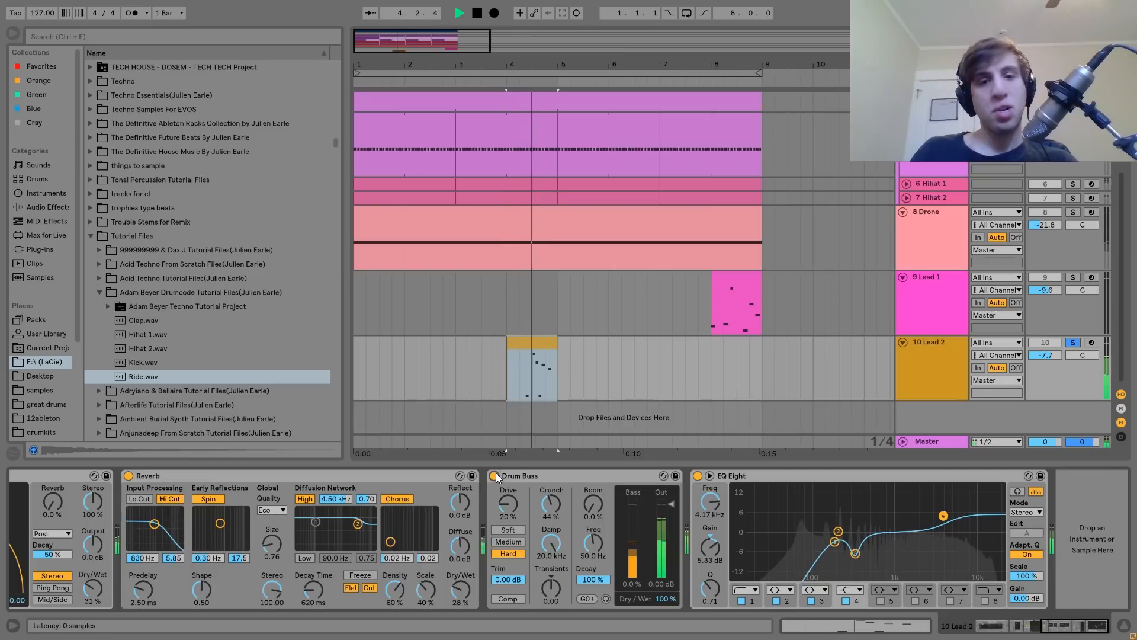
{"action": "key", "text": "space"}
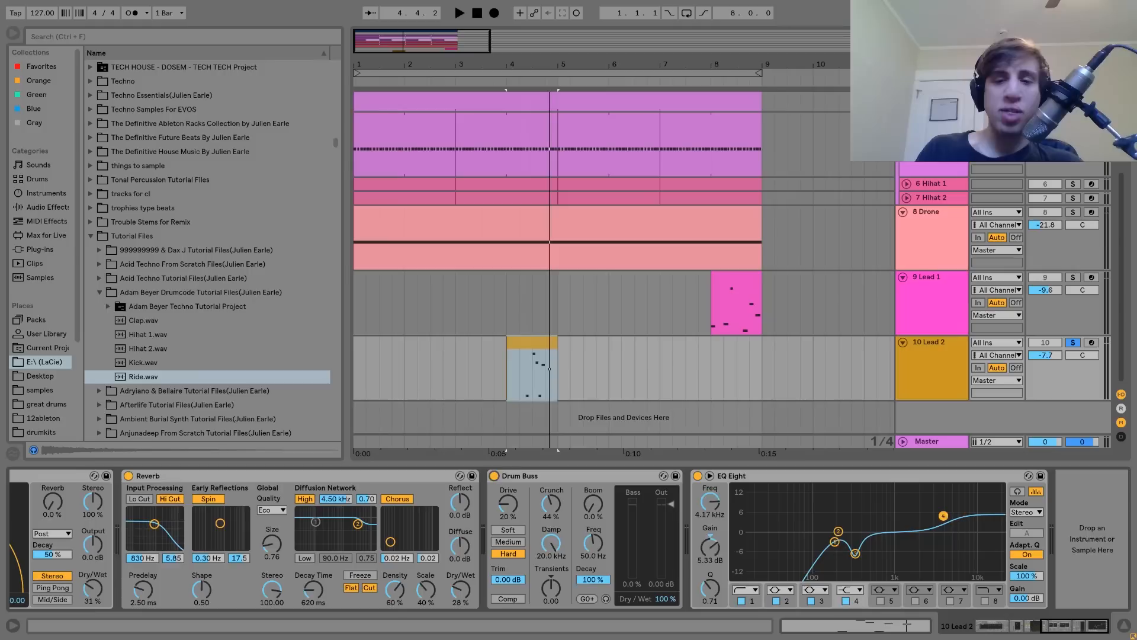
{"action": "left_click", "coordinate": [832, 542]}
{"action": "left_click", "coordinate": [855, 554]}
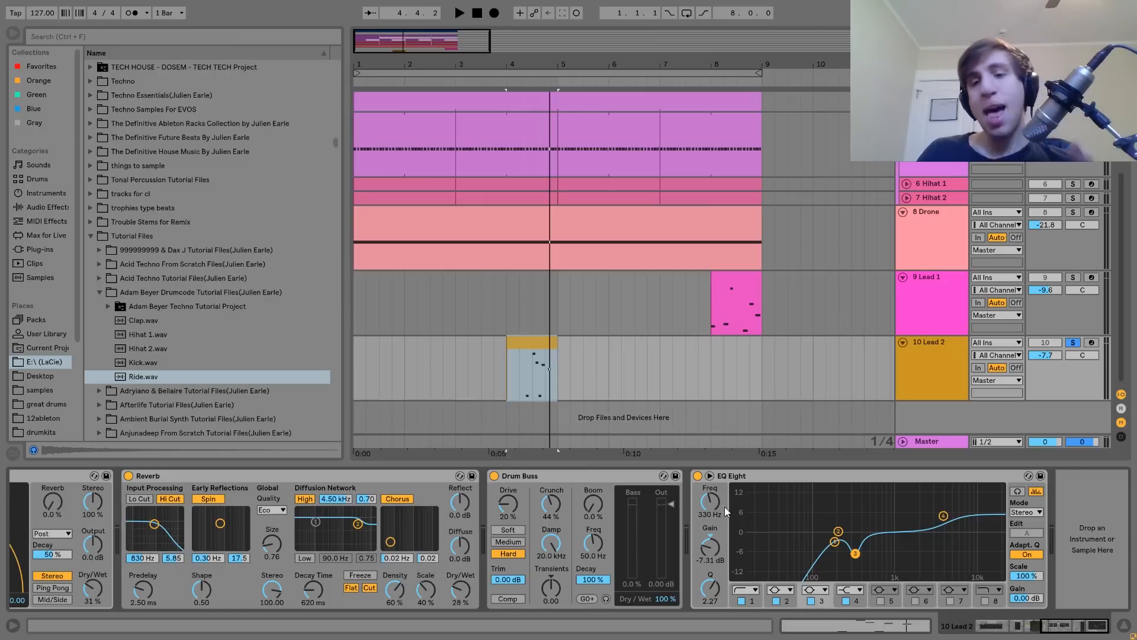
- Turn off Lead 2's solo and audition it from bar 4 with all the other tracks
{"action": "key", "text": "space"}
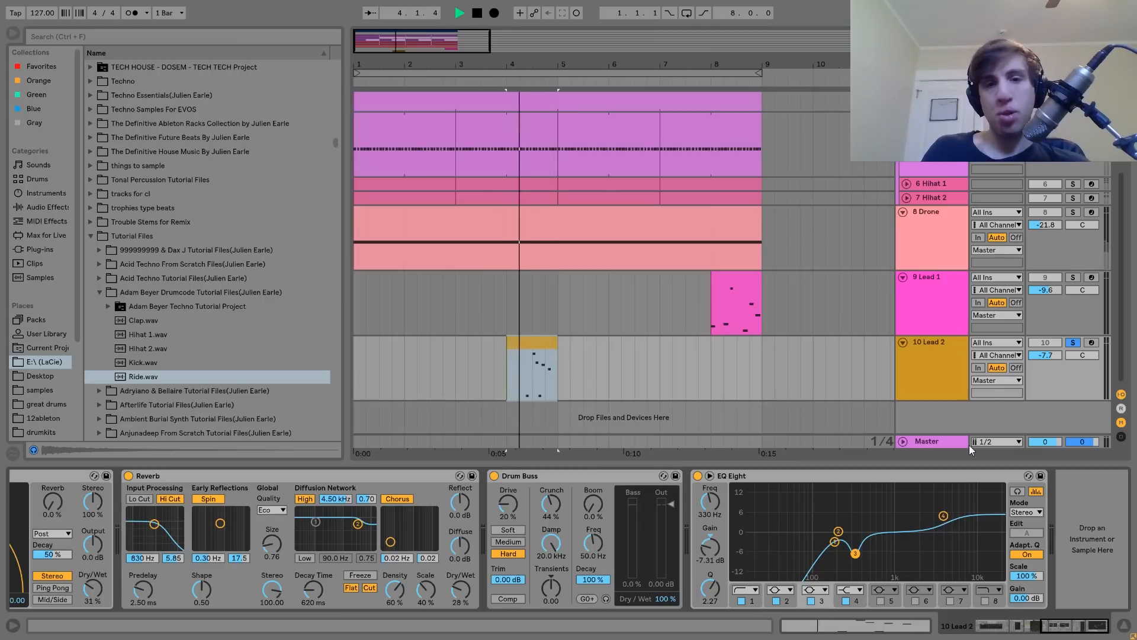
{"action": "left_click", "coordinate": [1068, 342]}
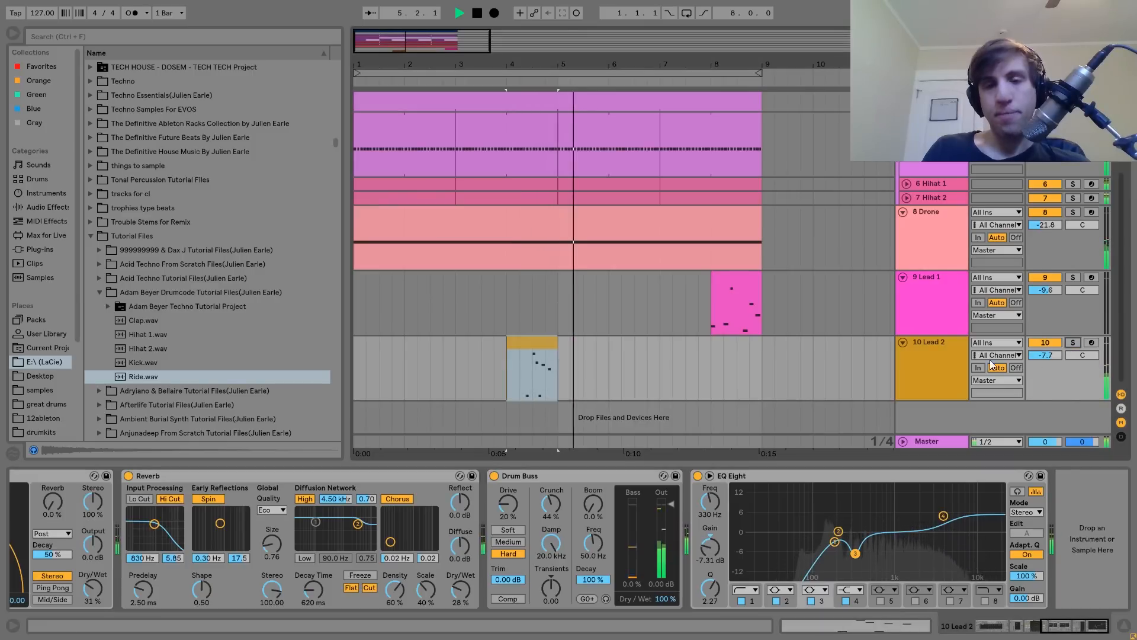
{"action": "key", "text": "space"}
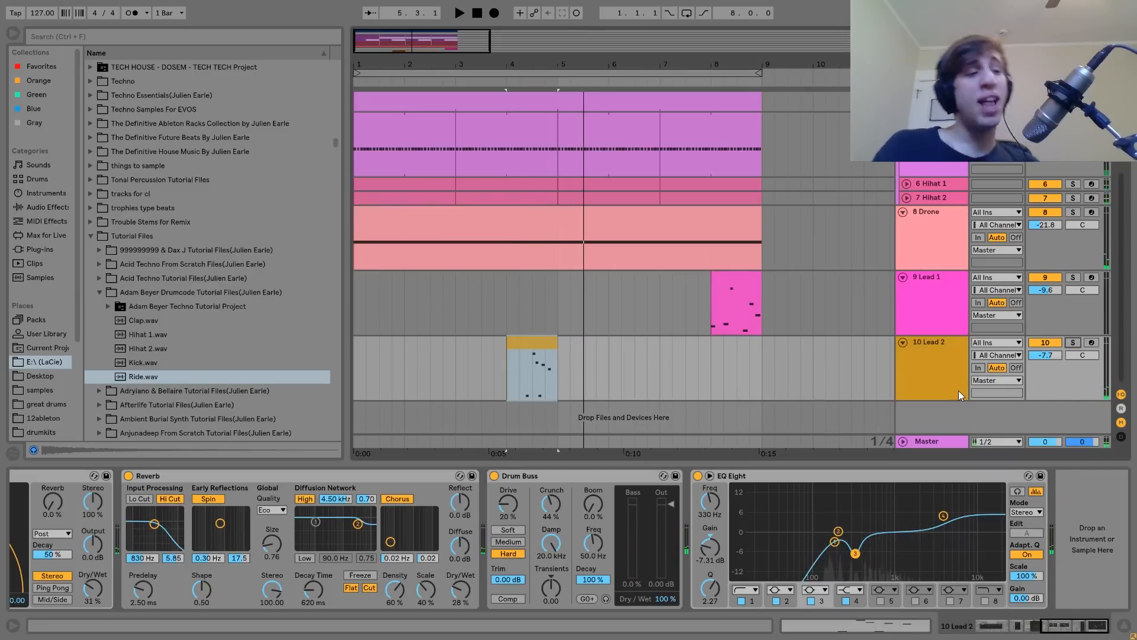